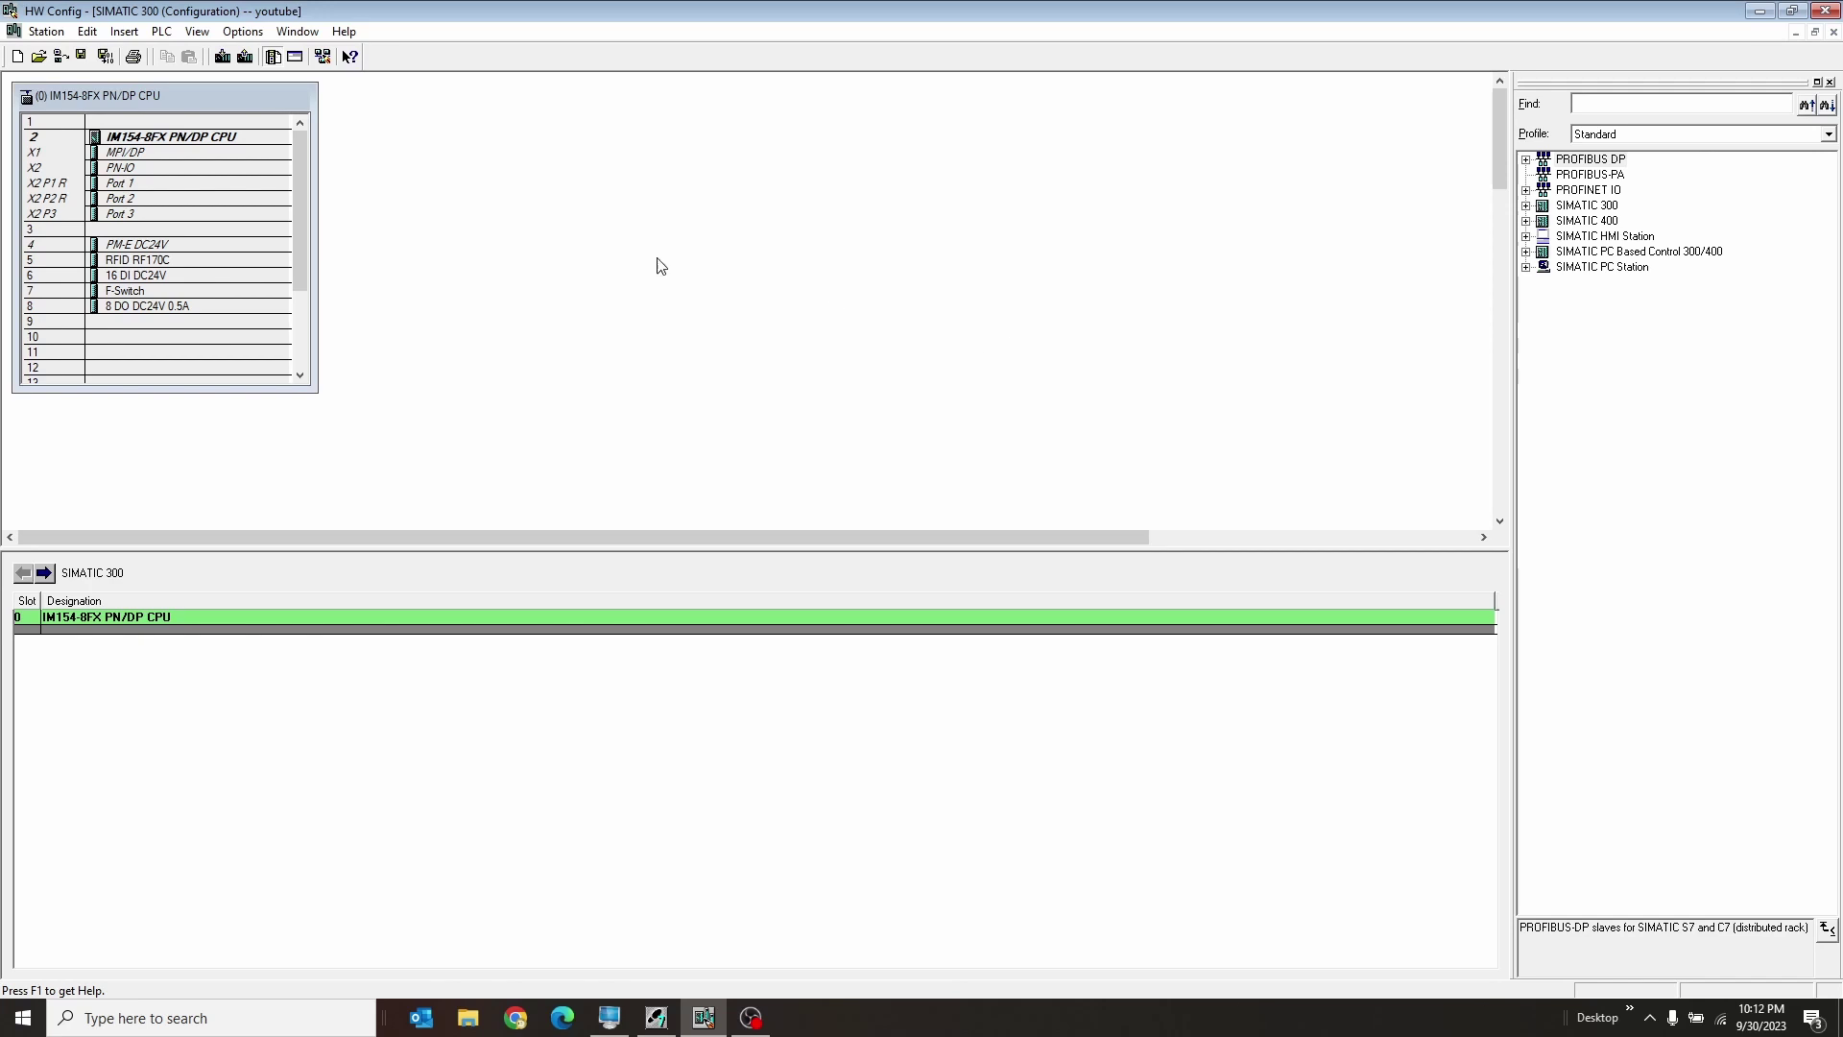
Step: Insert a PROFINET IO system on the X2 PN-IO interface (192.168.0.10) with a new subnet named Ethernet
{"action": "left_click", "coordinate": [187, 169]}
{"action": "right_click", "coordinate": [188, 171]}
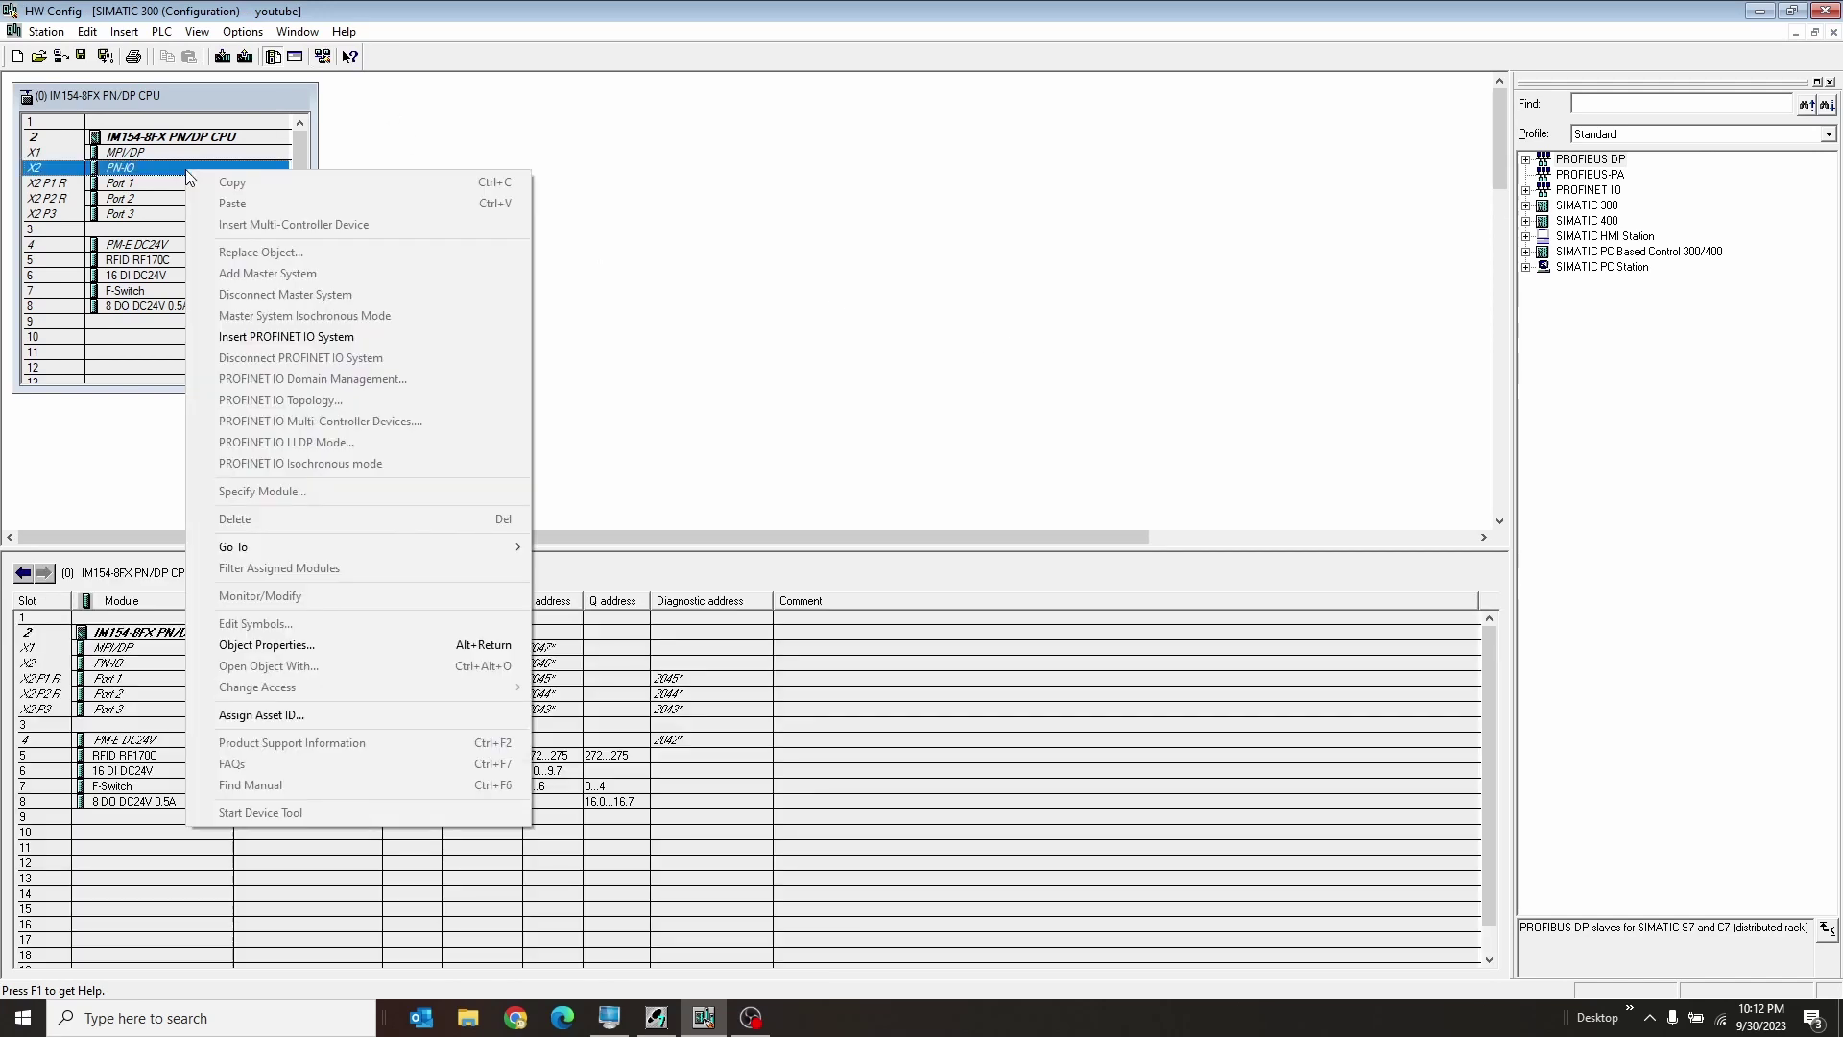
{"action": "left_click", "coordinate": [373, 337]}
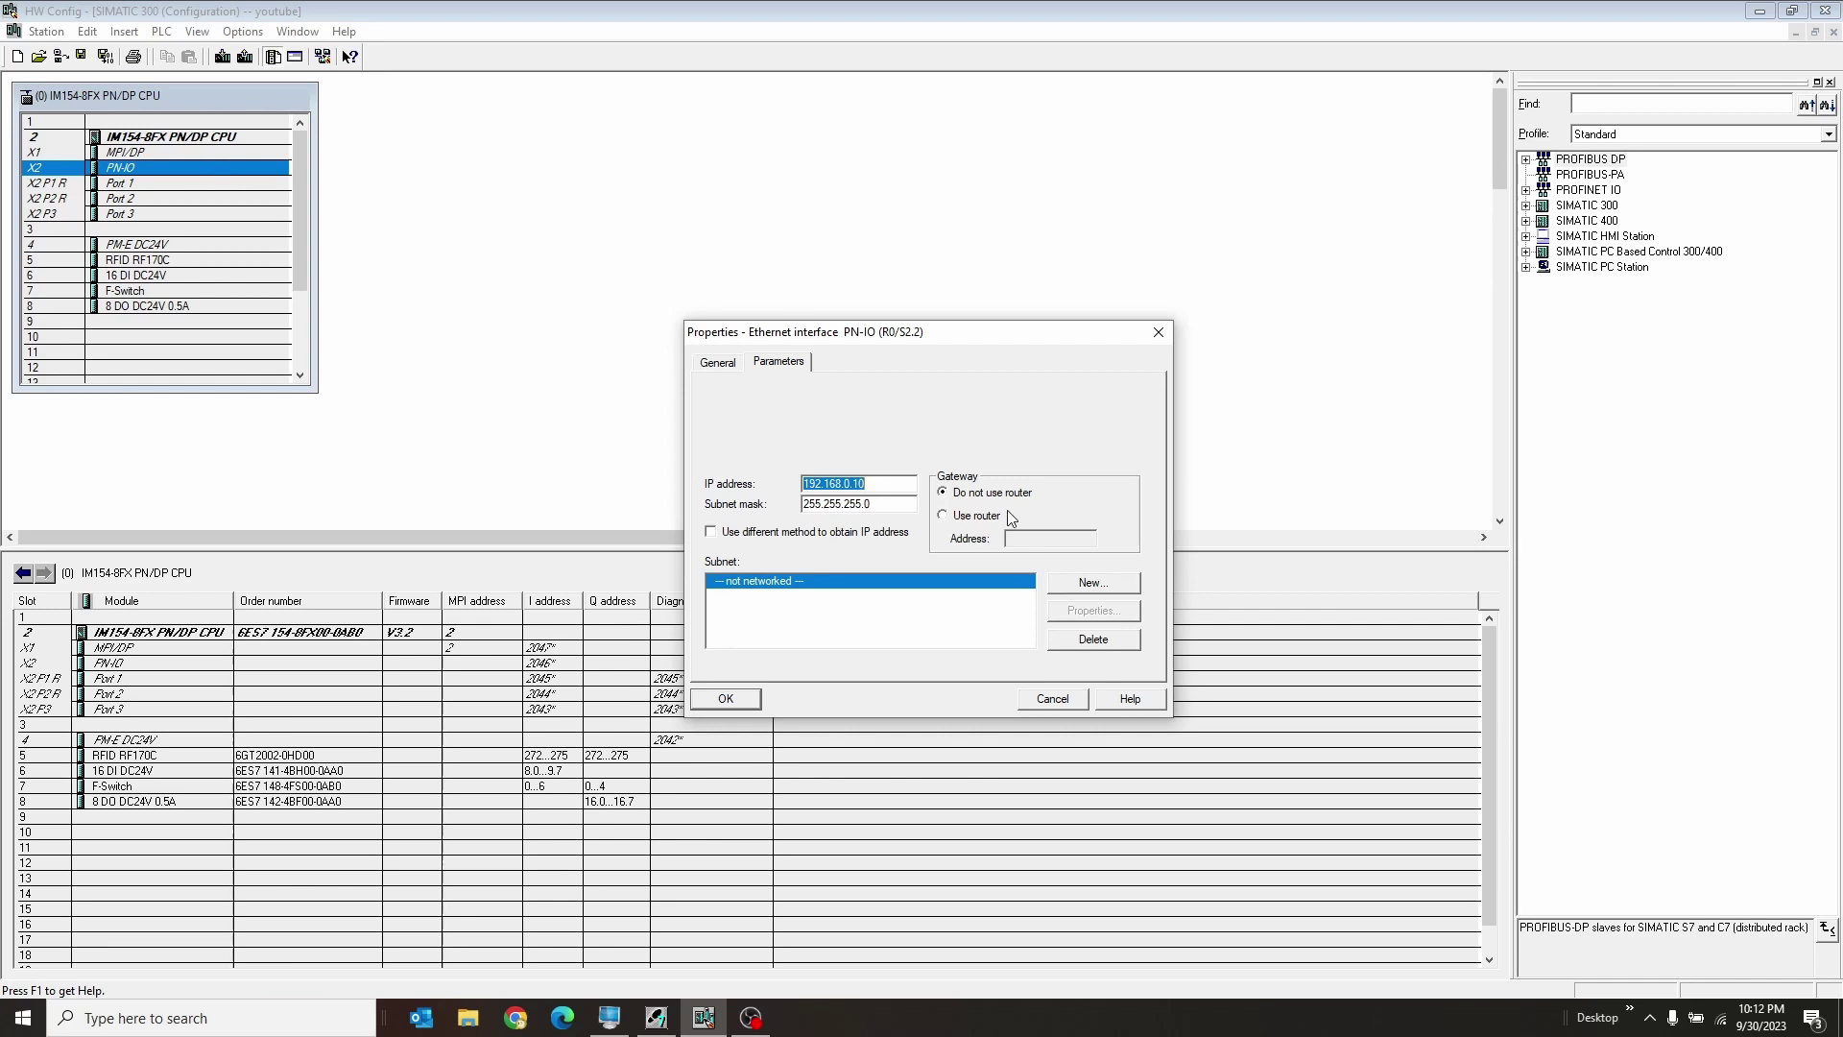
{"action": "left_click", "coordinate": [878, 482]}
{"action": "left_click", "coordinate": [1092, 584]}
{"action": "left_click", "coordinate": [926, 423]}
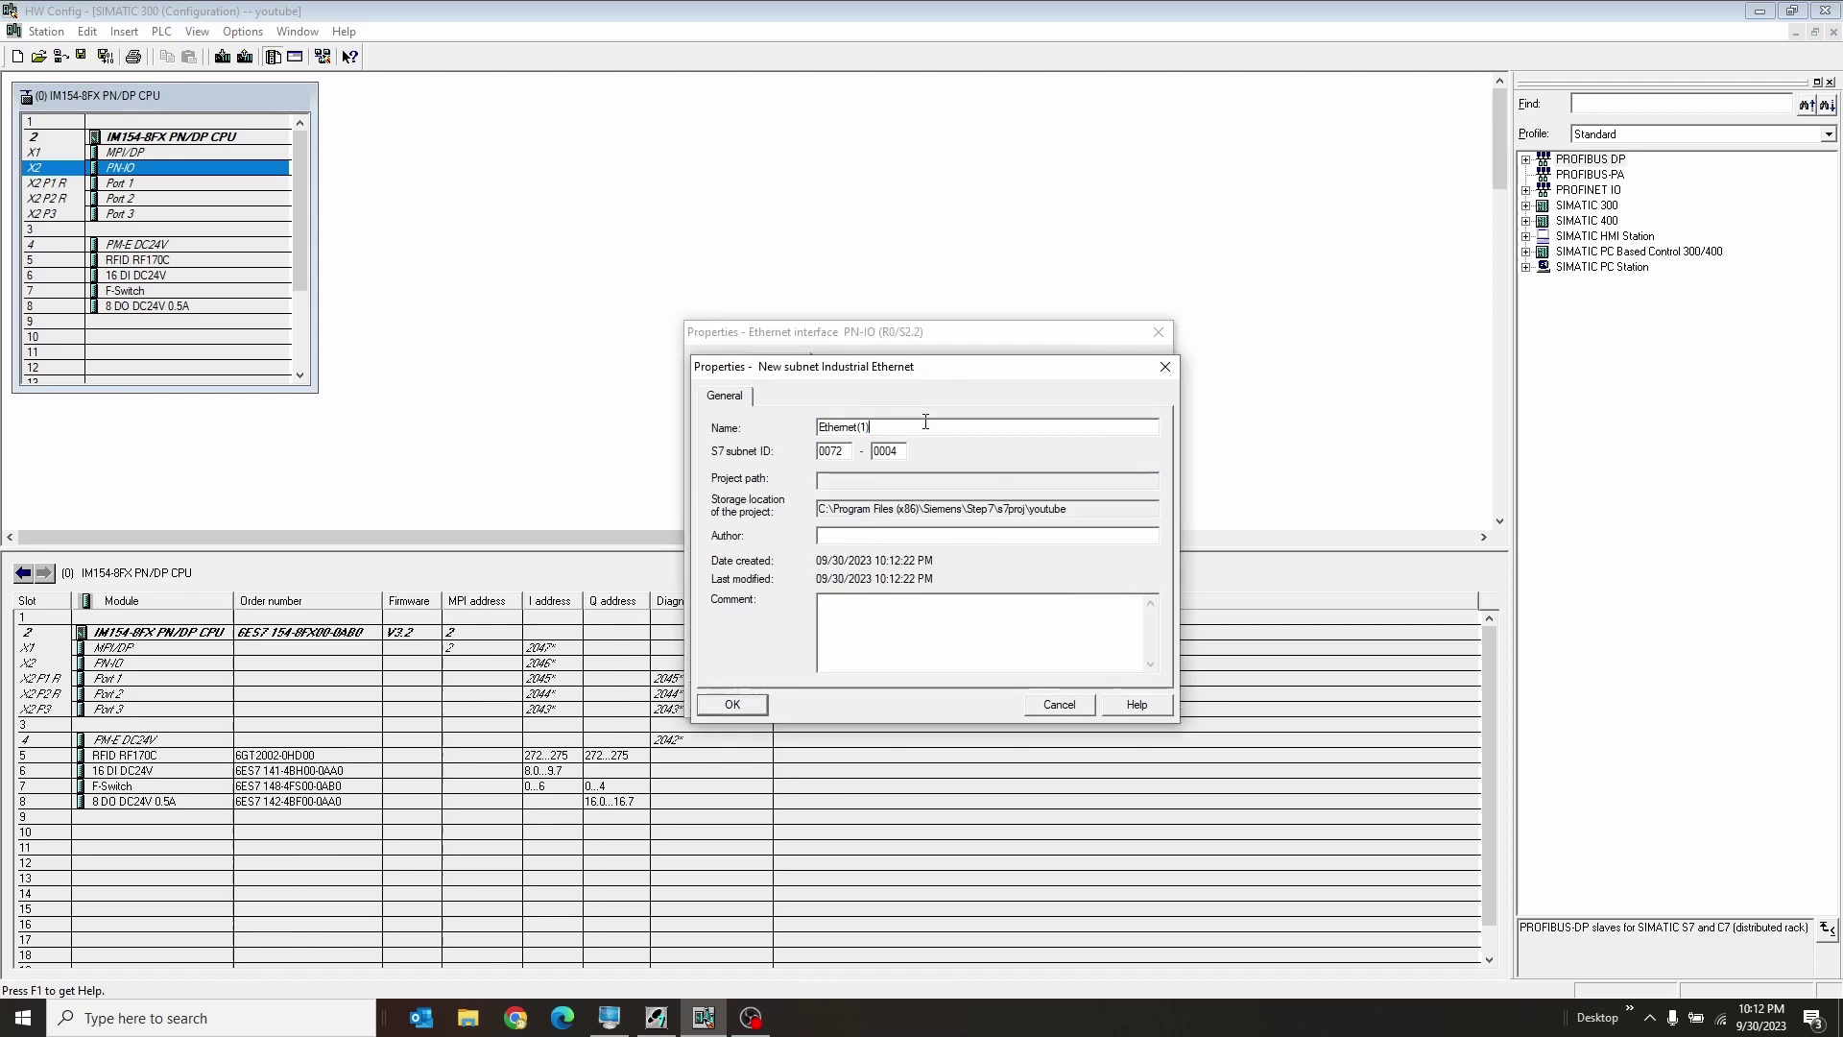
{"action": "key", "text": "BackSpace"}
{"action": "key", "text": "BackSpace"}
{"action": "key", "text": "BackSpace"}
{"action": "left_click", "coordinate": [733, 704]}
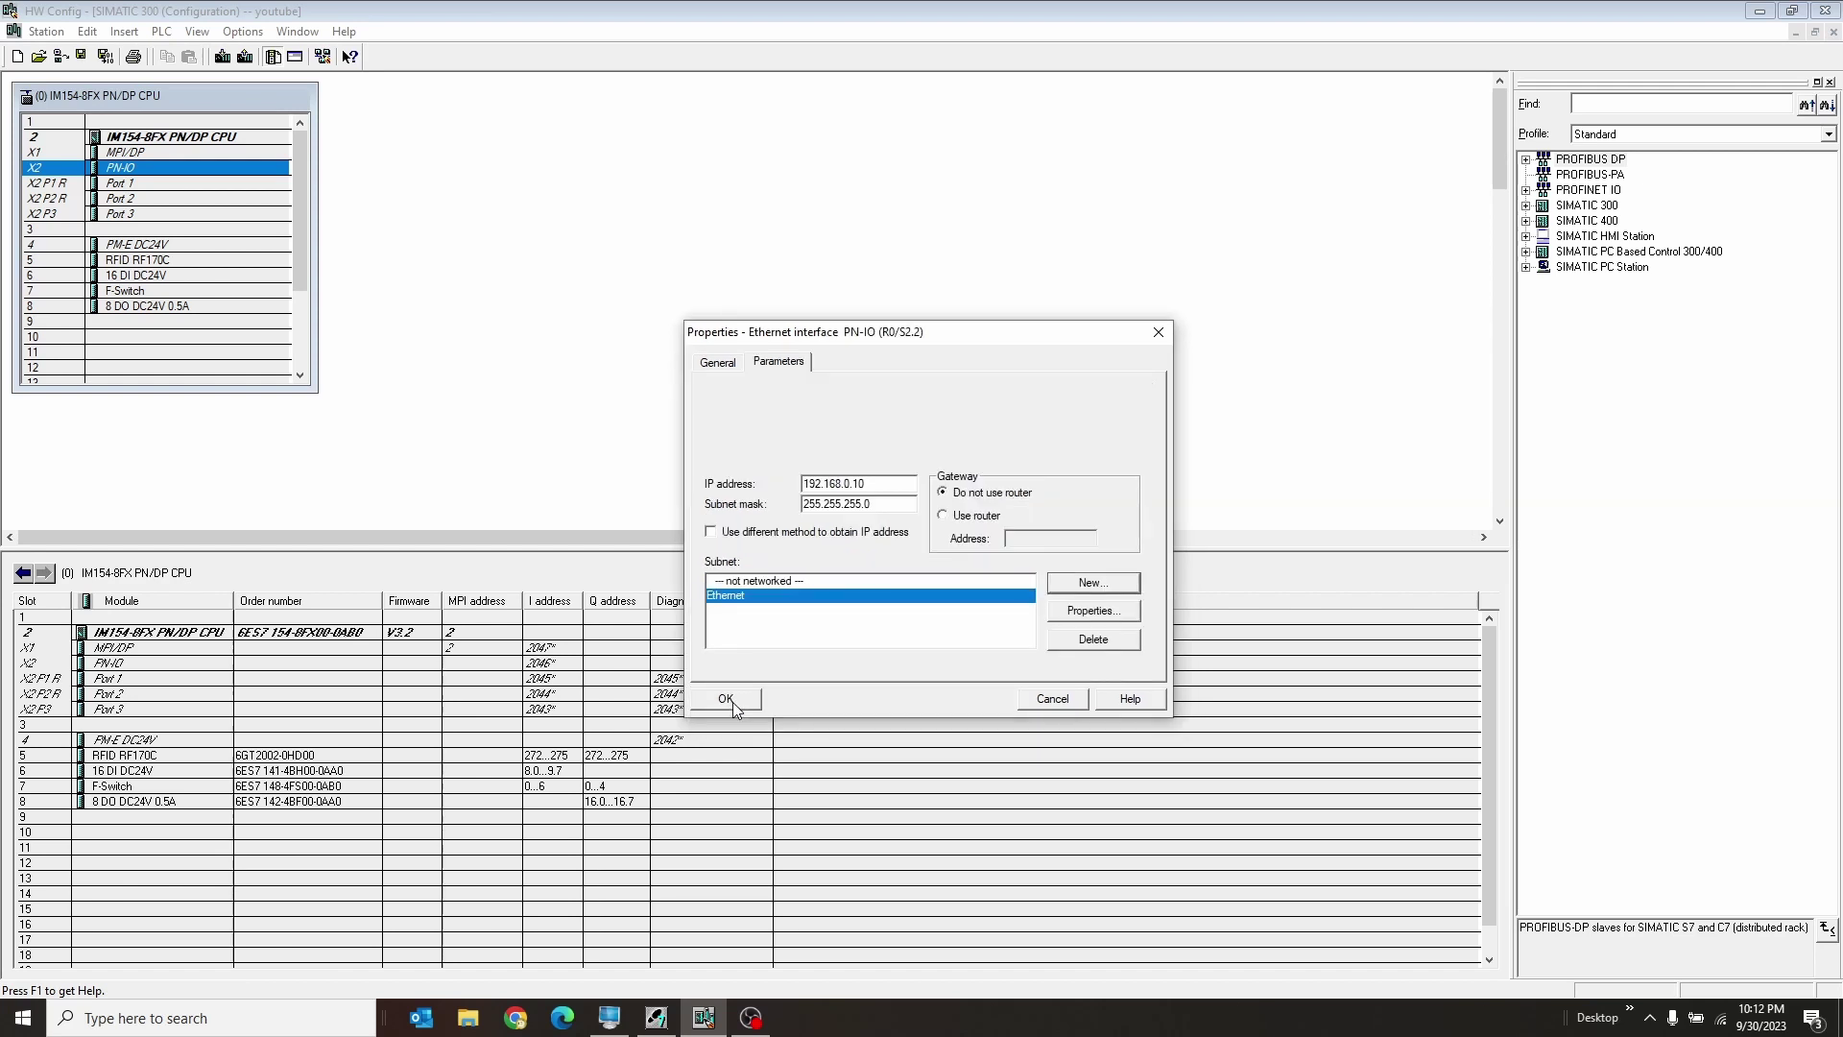
Step: Finish creating the PROFINET IO system, move its line higher, and search the catalog for 147-6bg
{"action": "left_click", "coordinate": [733, 701]}
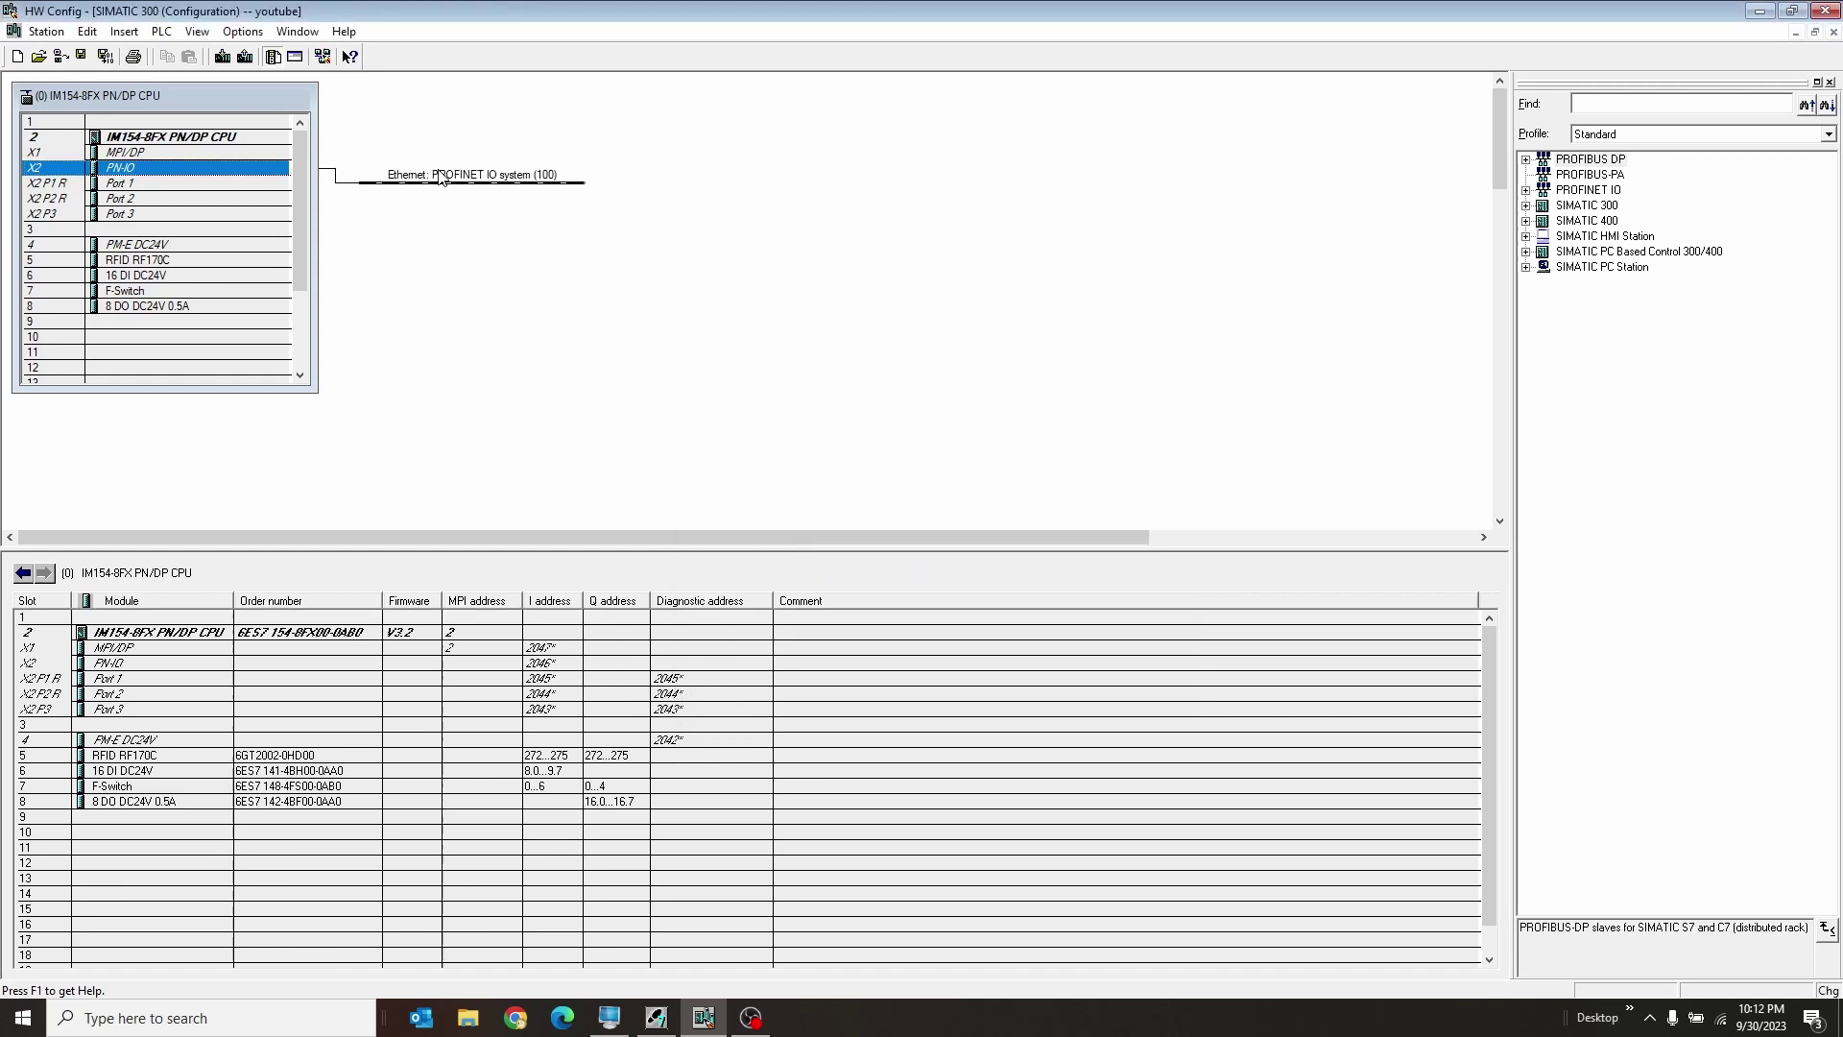
{"action": "left_click_drag", "start_coordinate": [442, 194], "coordinate": [524, 151]}
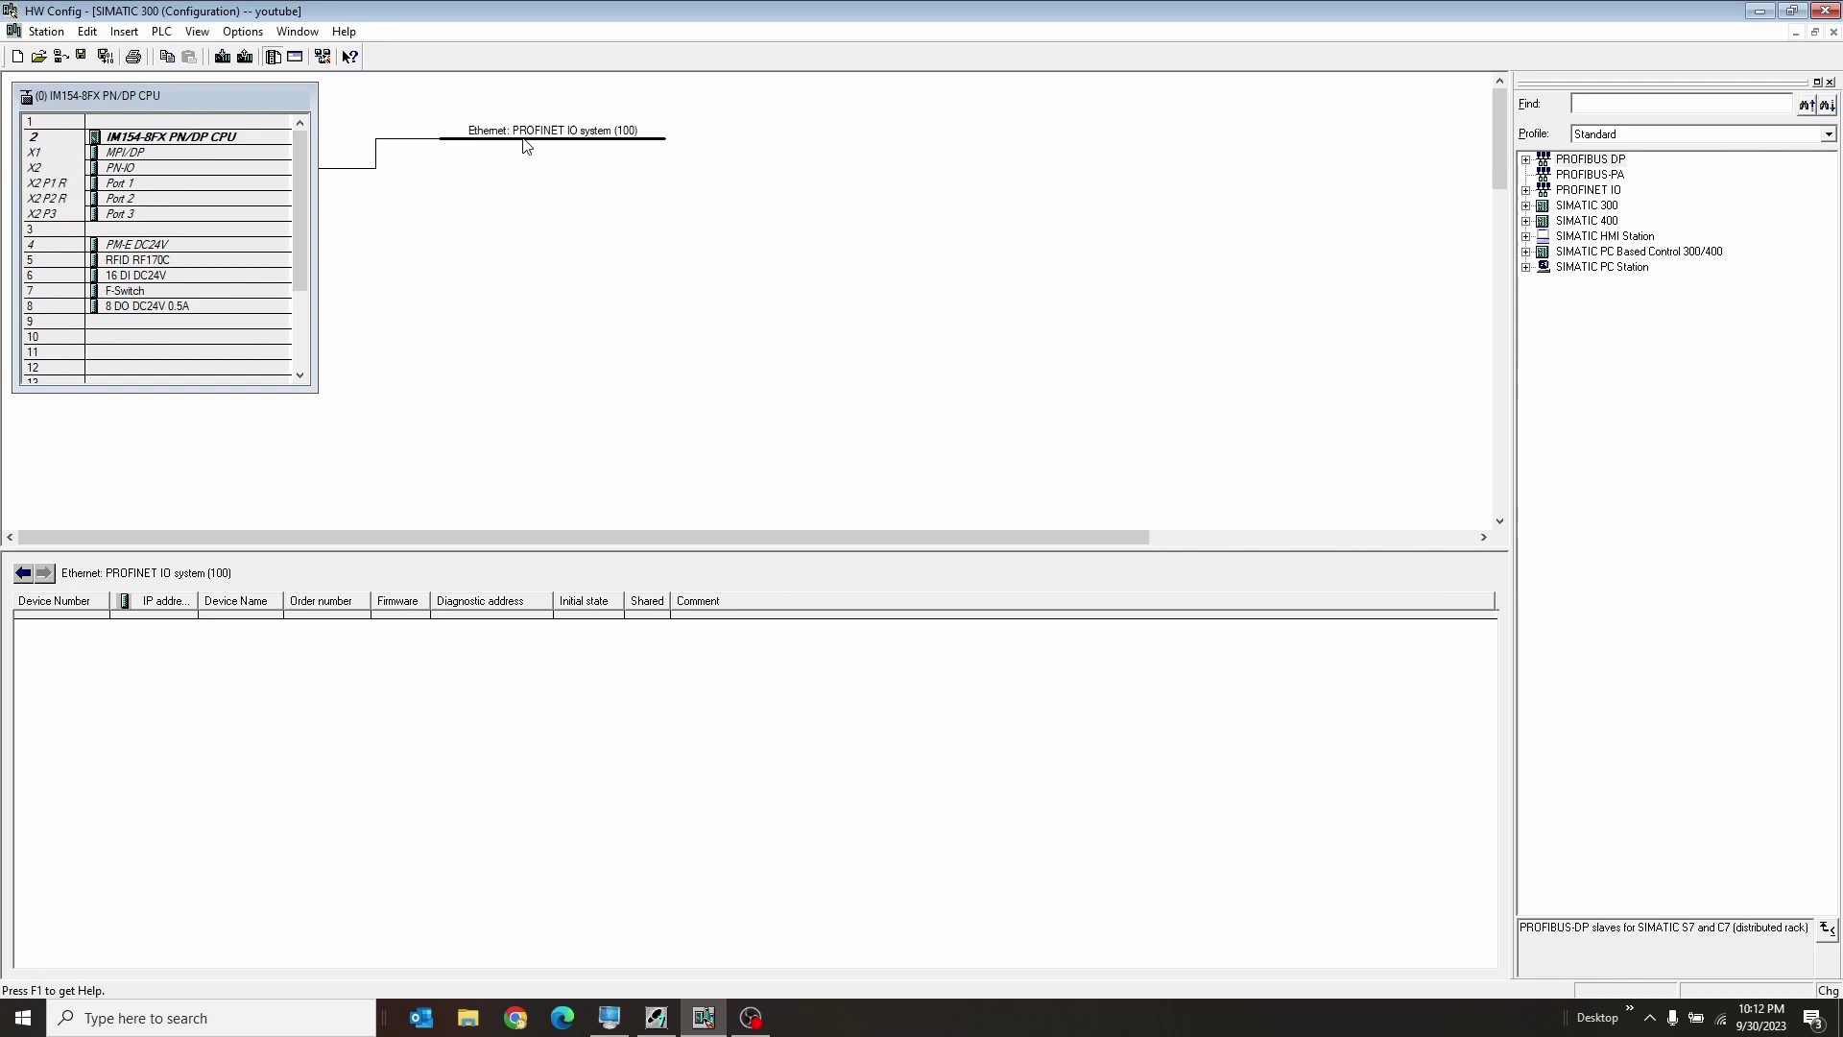
{"action": "left_click", "coordinate": [1592, 106]}
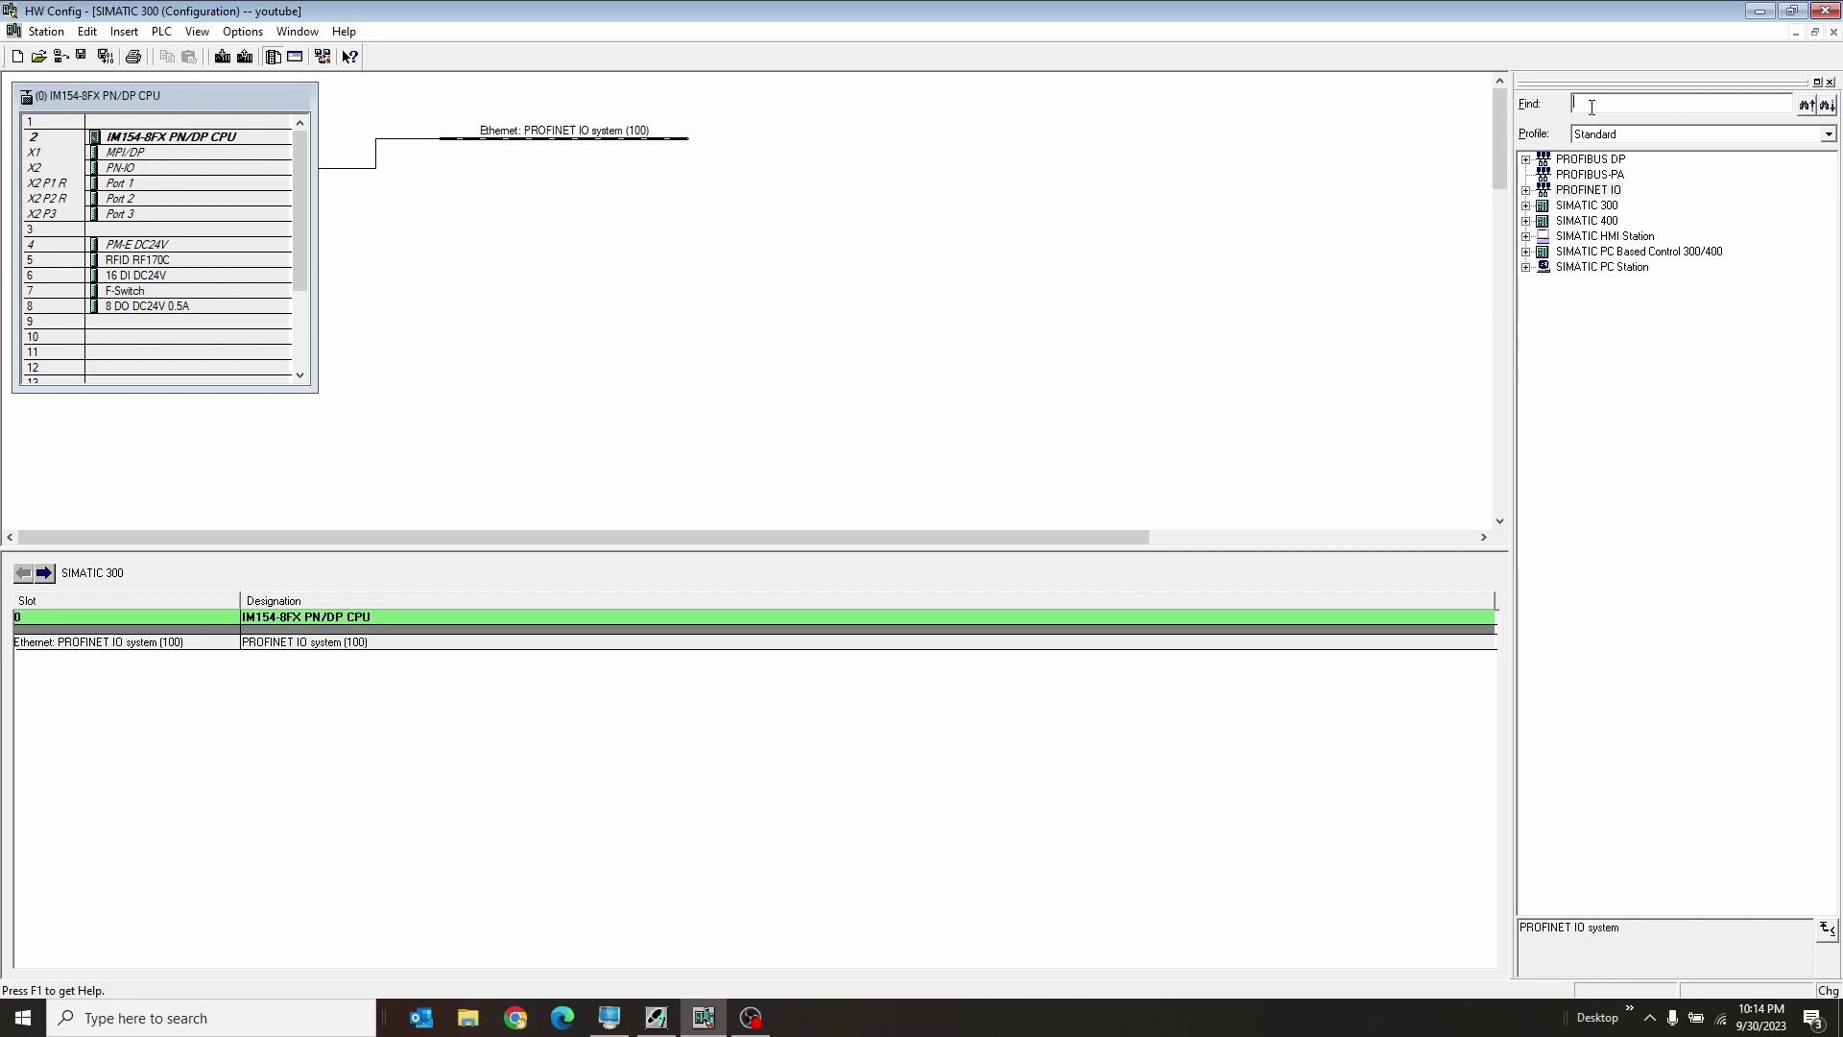
{"action": "type", "text": "147-6bg"}
{"action": "key", "text": "Return"}
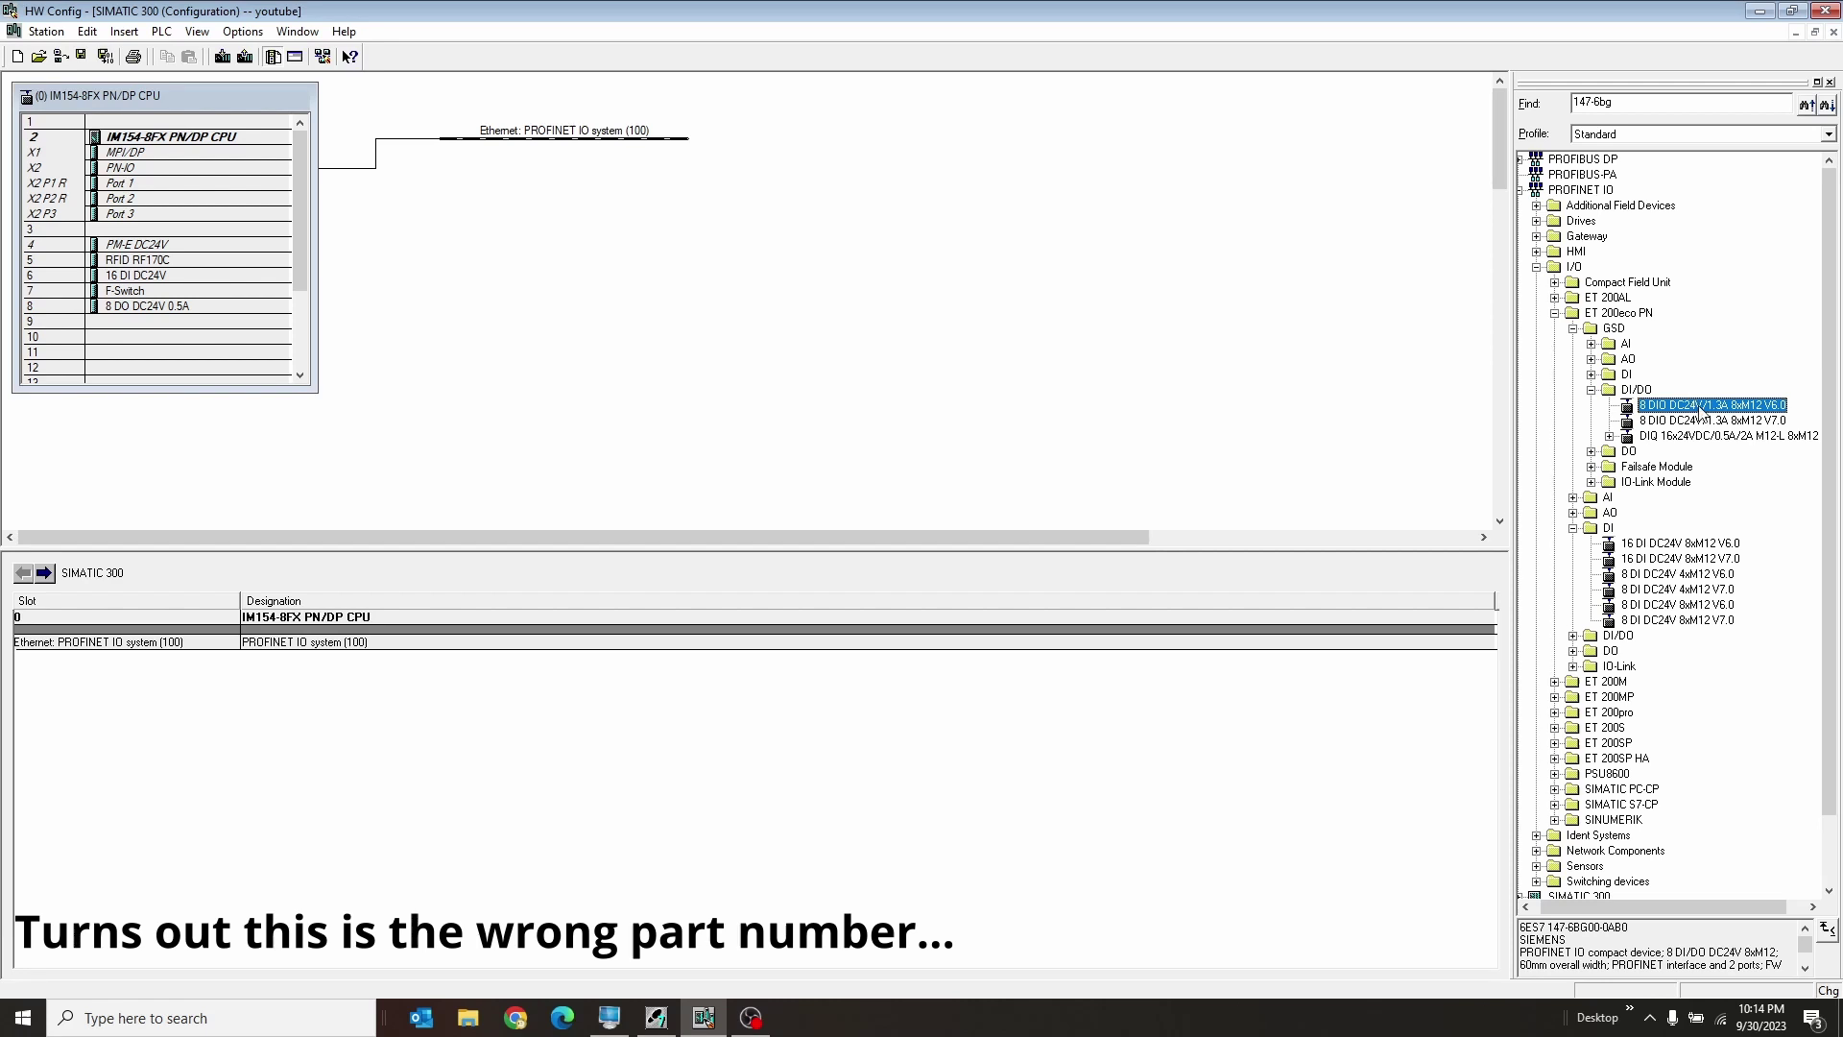
Step: Select the ET 200eco PN 8 DIO DC24V/1.3A 8xM12 V7.0 device in the search results
{"action": "left_click", "coordinate": [1729, 422]}
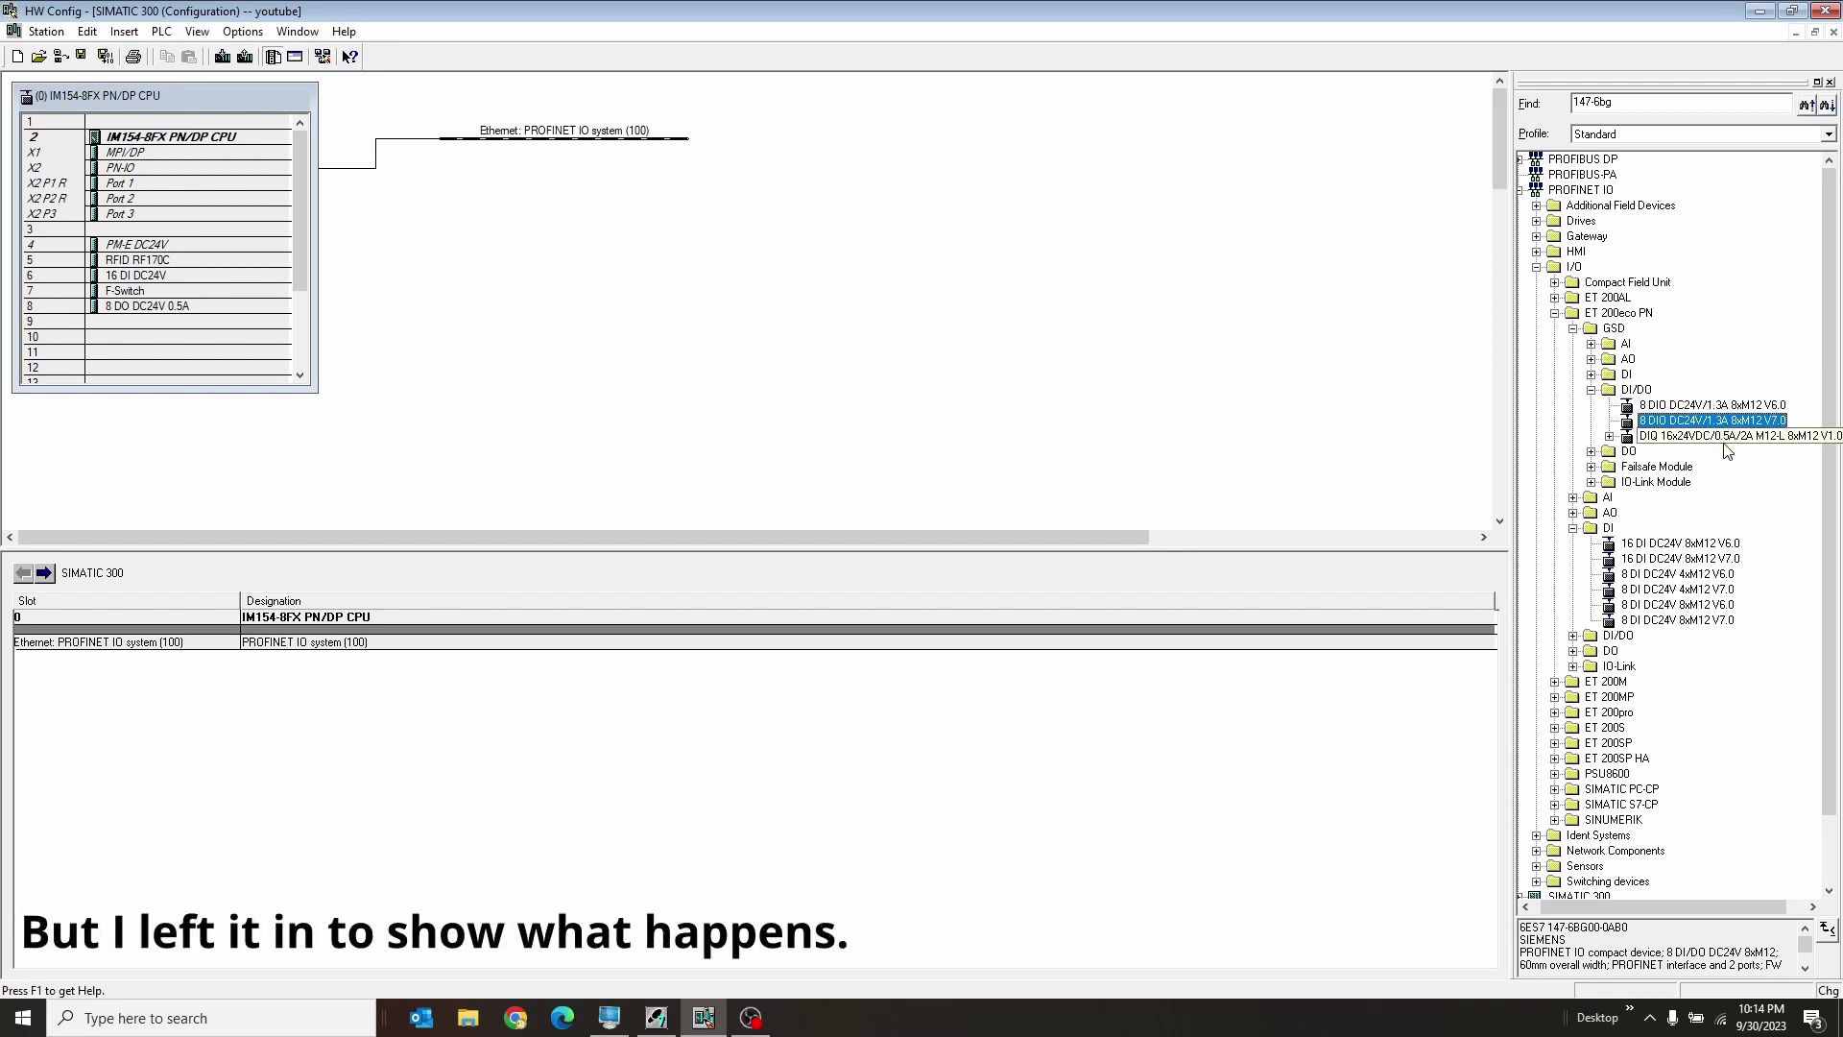
{"action": "left_click", "coordinate": [1731, 437]}
{"action": "left_click", "coordinate": [1733, 425]}
{"action": "left_click", "coordinate": [1725, 440]}
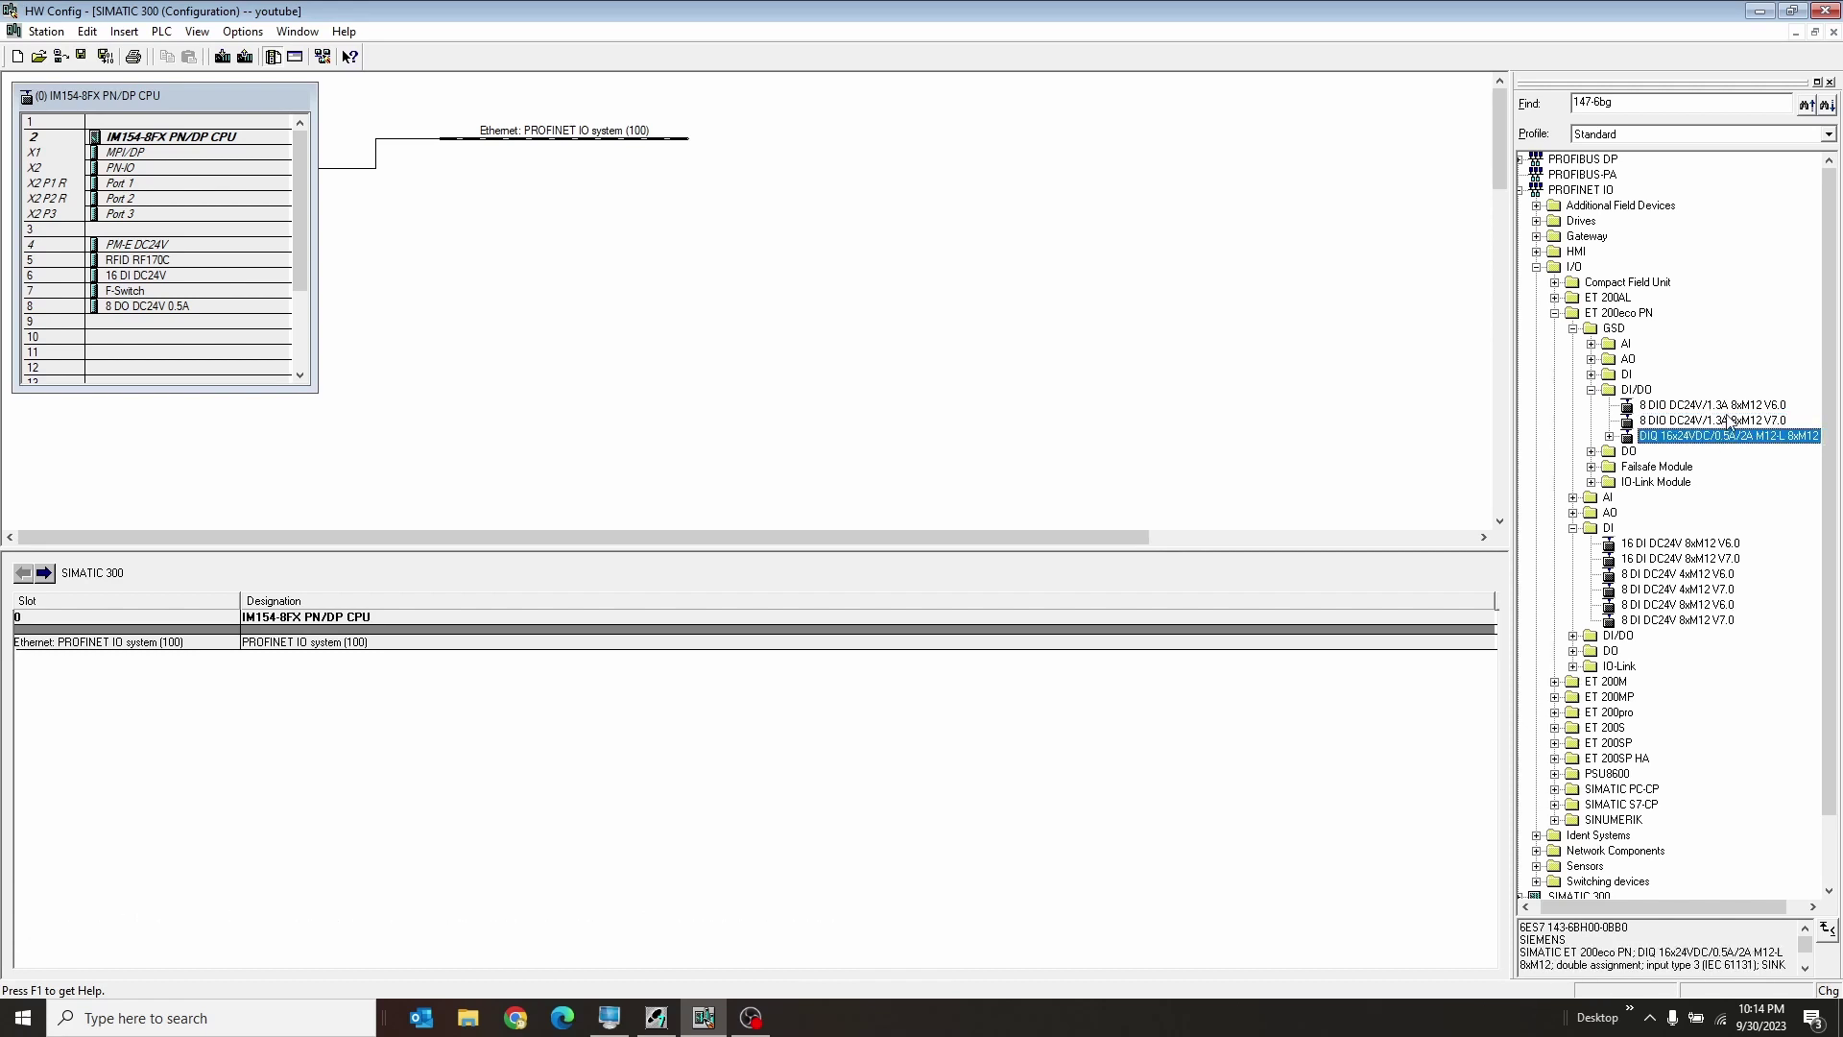
{"action": "left_click", "coordinate": [1725, 424]}
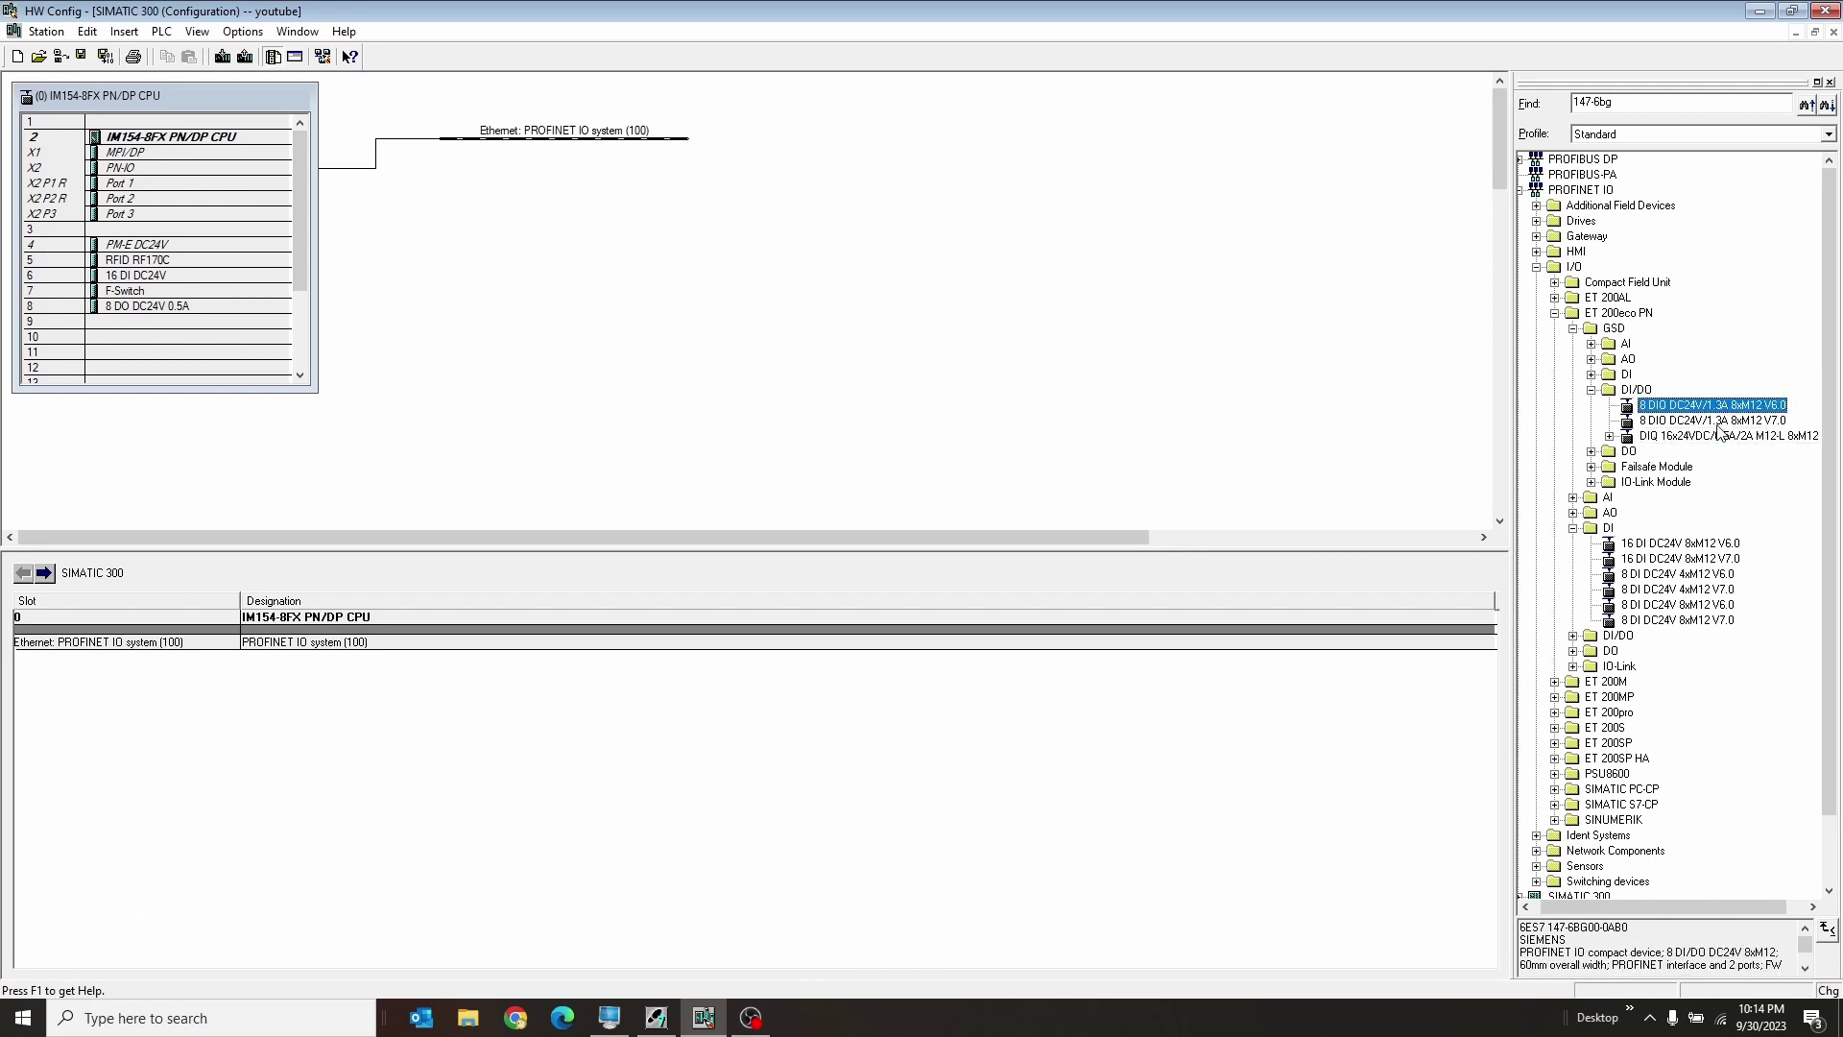
Step: Attach the 8 DIO ET 200eco PN to PROFINET IO at 192.168.0.11 and rename it from ET200ecoPN to eteco
{"action": "left_click_drag", "start_coordinate": [1718, 427], "coordinate": [552, 144]}
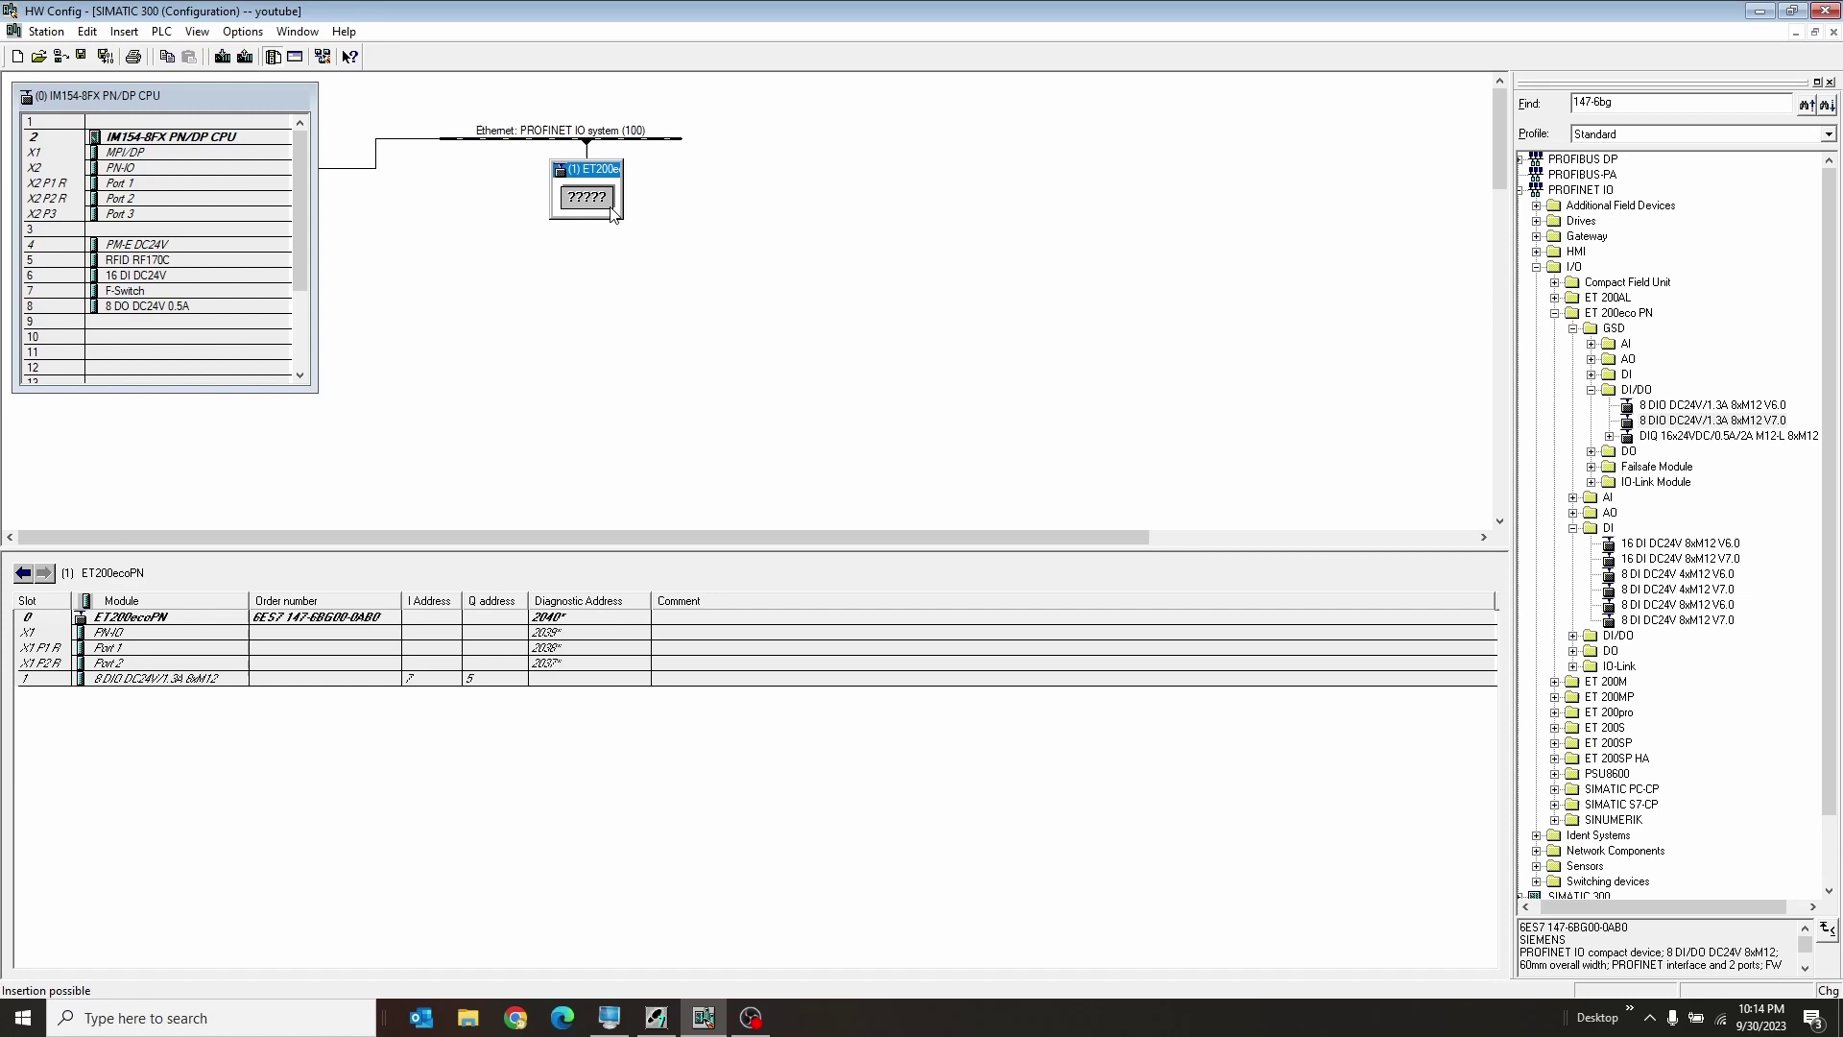
{"action": "double_click", "coordinate": [612, 213]}
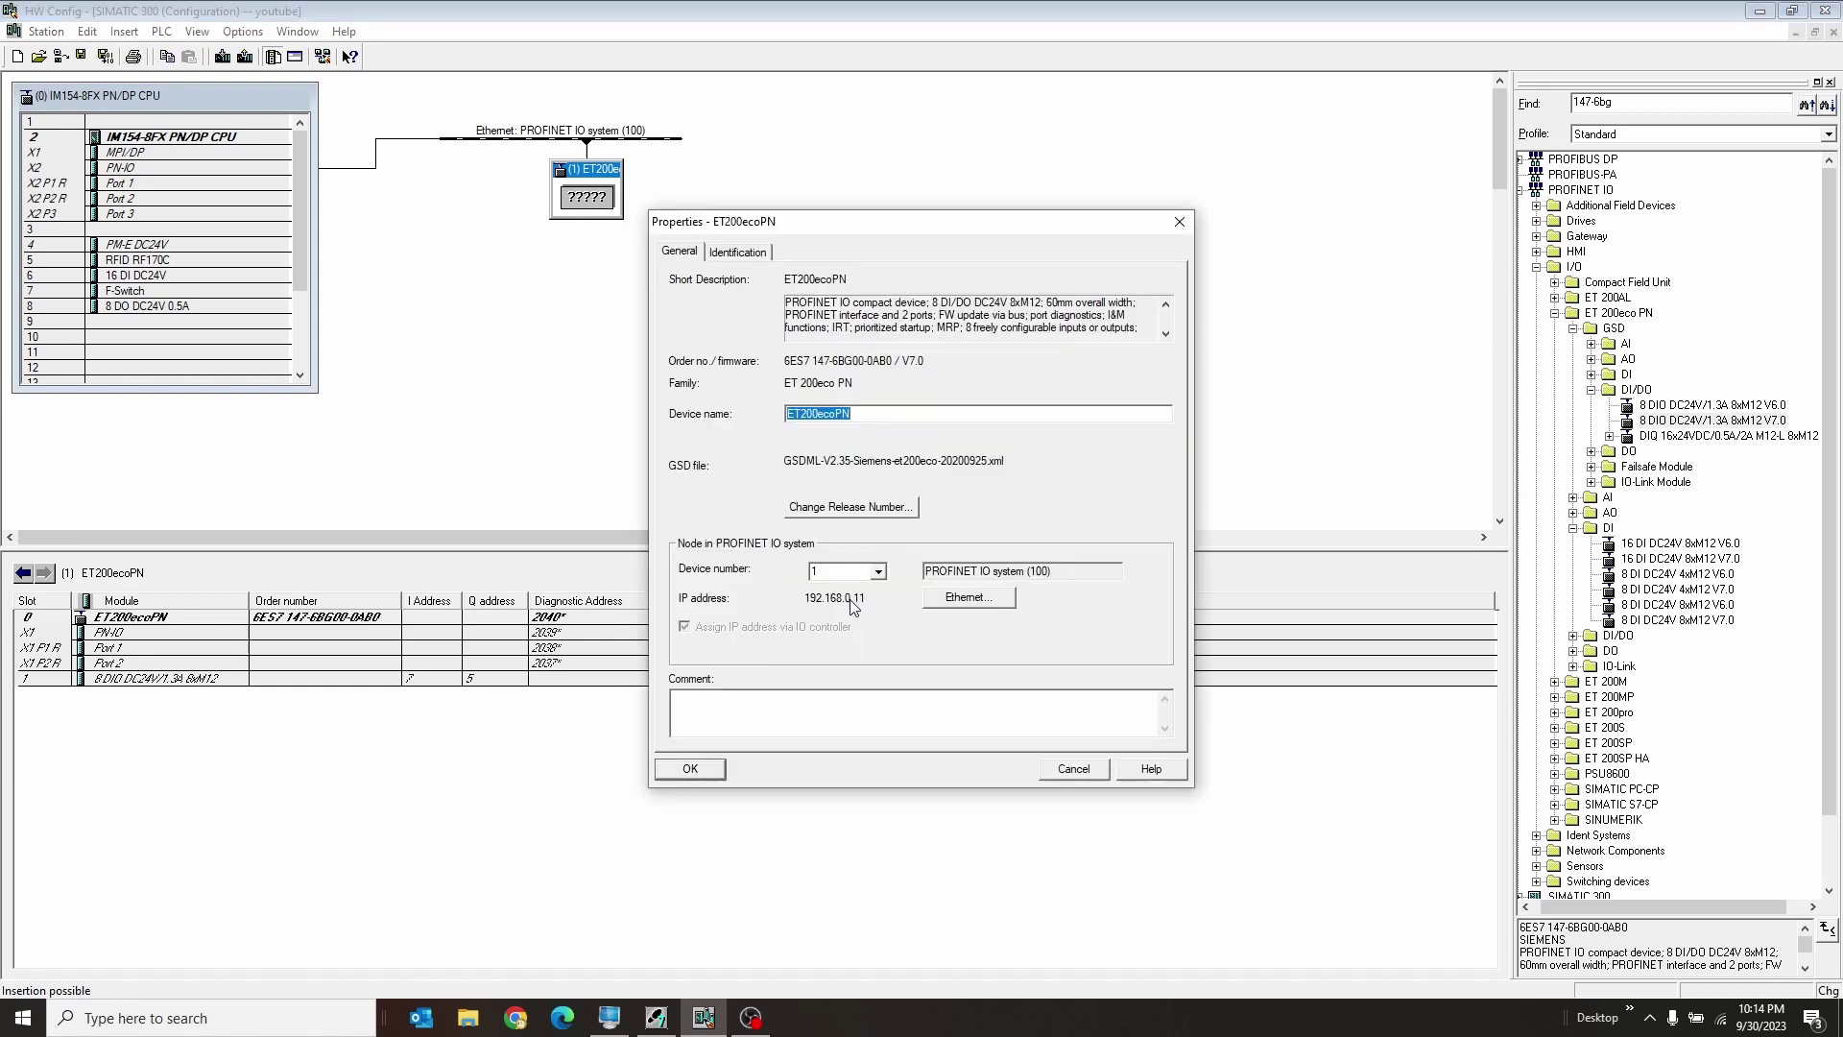
{"action": "left_click", "coordinate": [960, 597]}
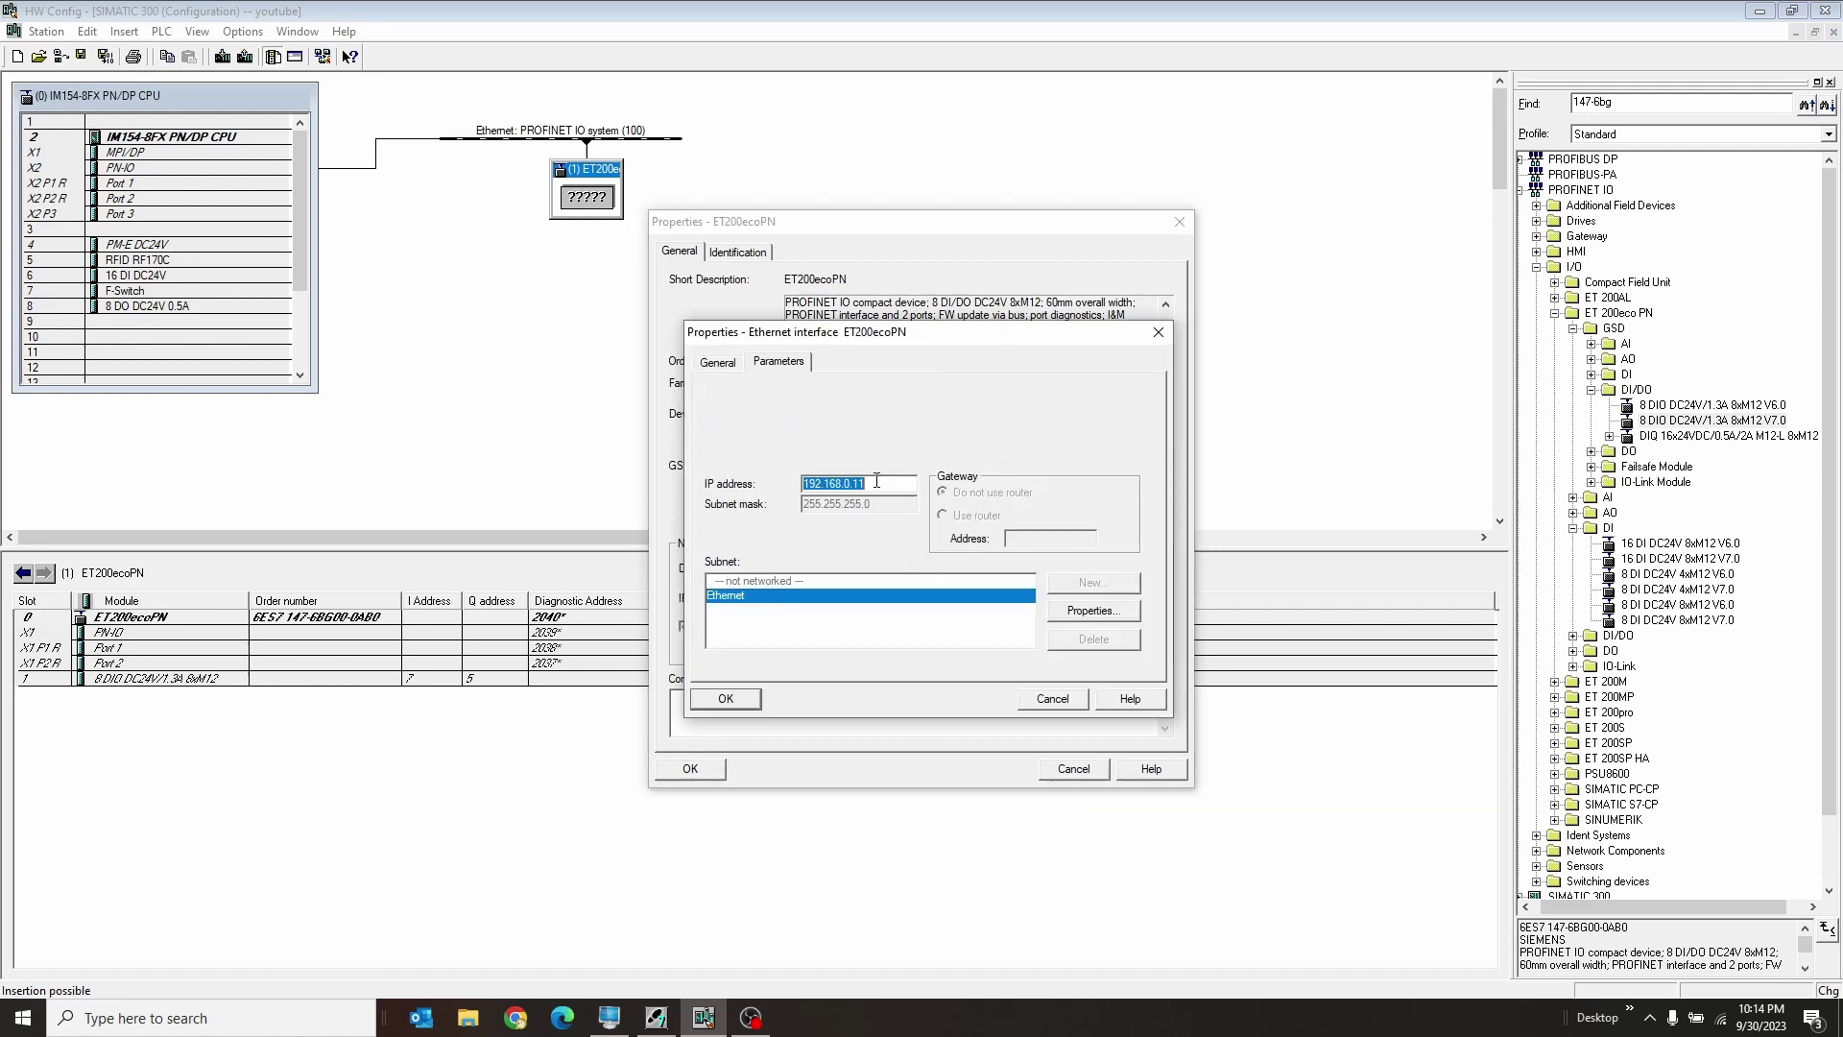
{"action": "left_click", "coordinate": [1047, 699]}
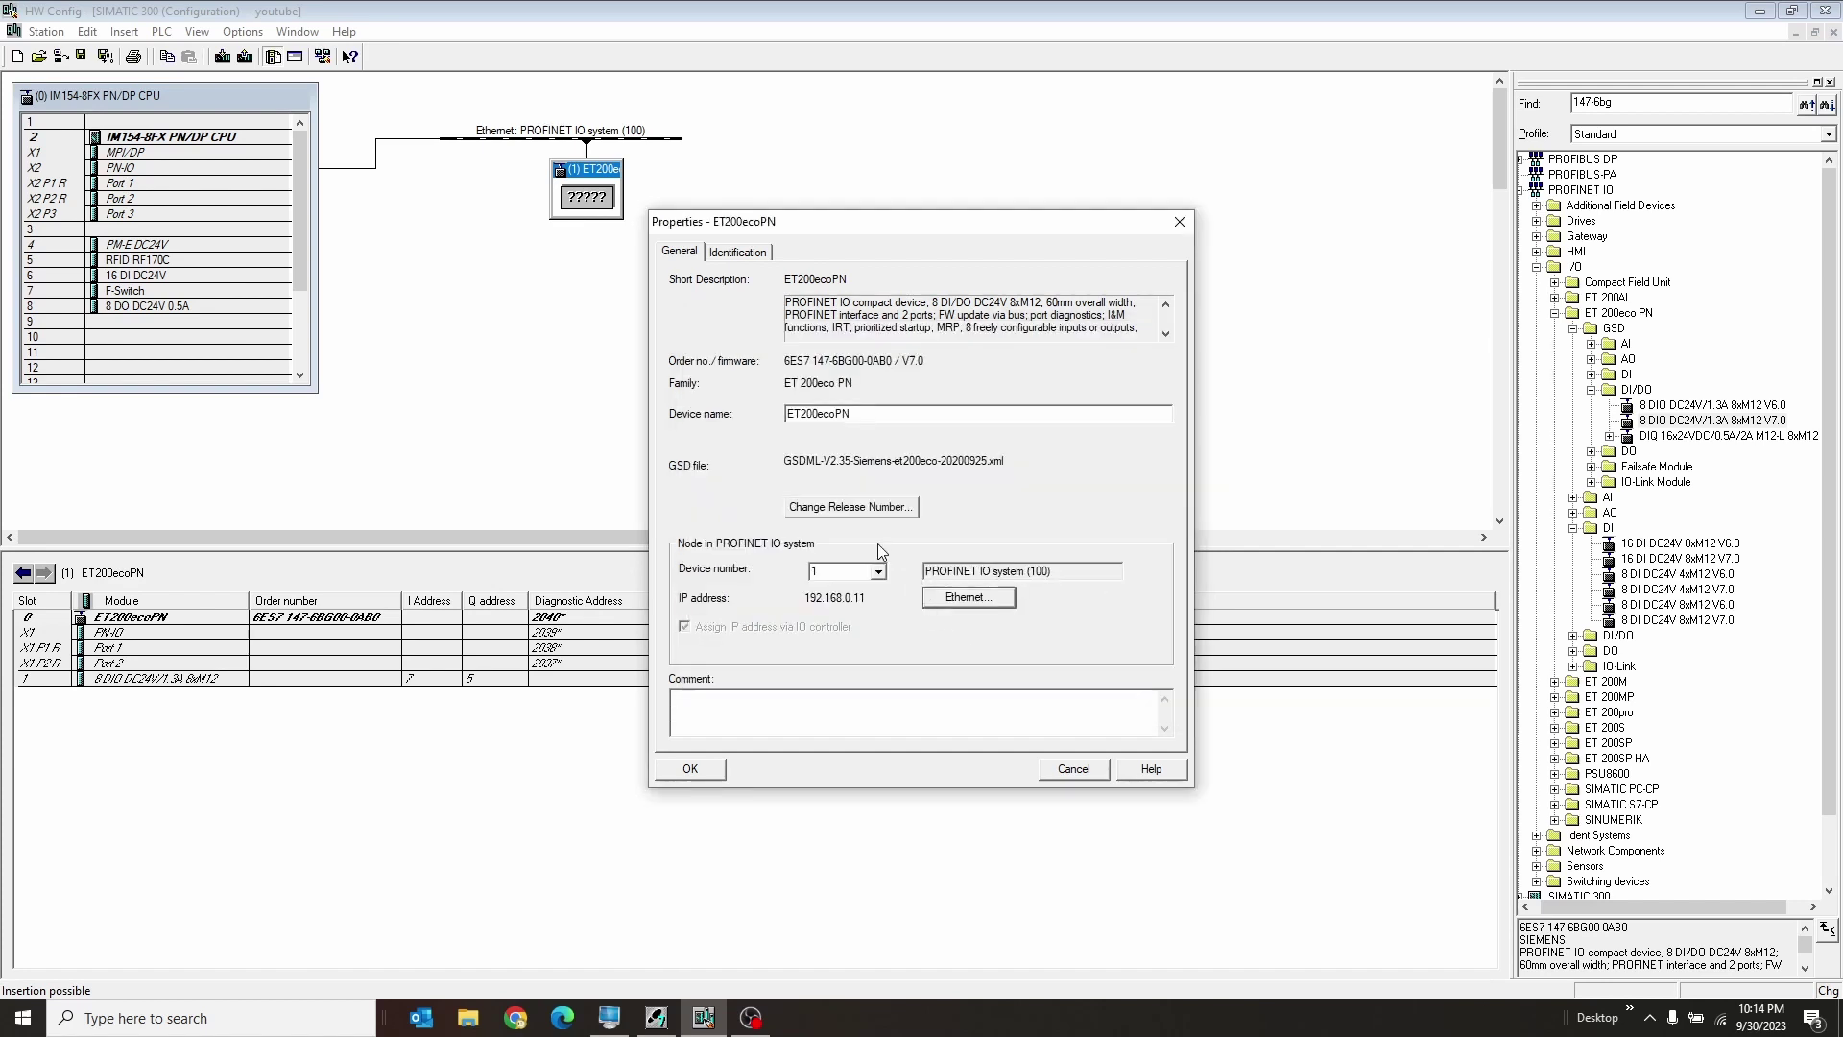
{"action": "double_click", "coordinate": [872, 414]}
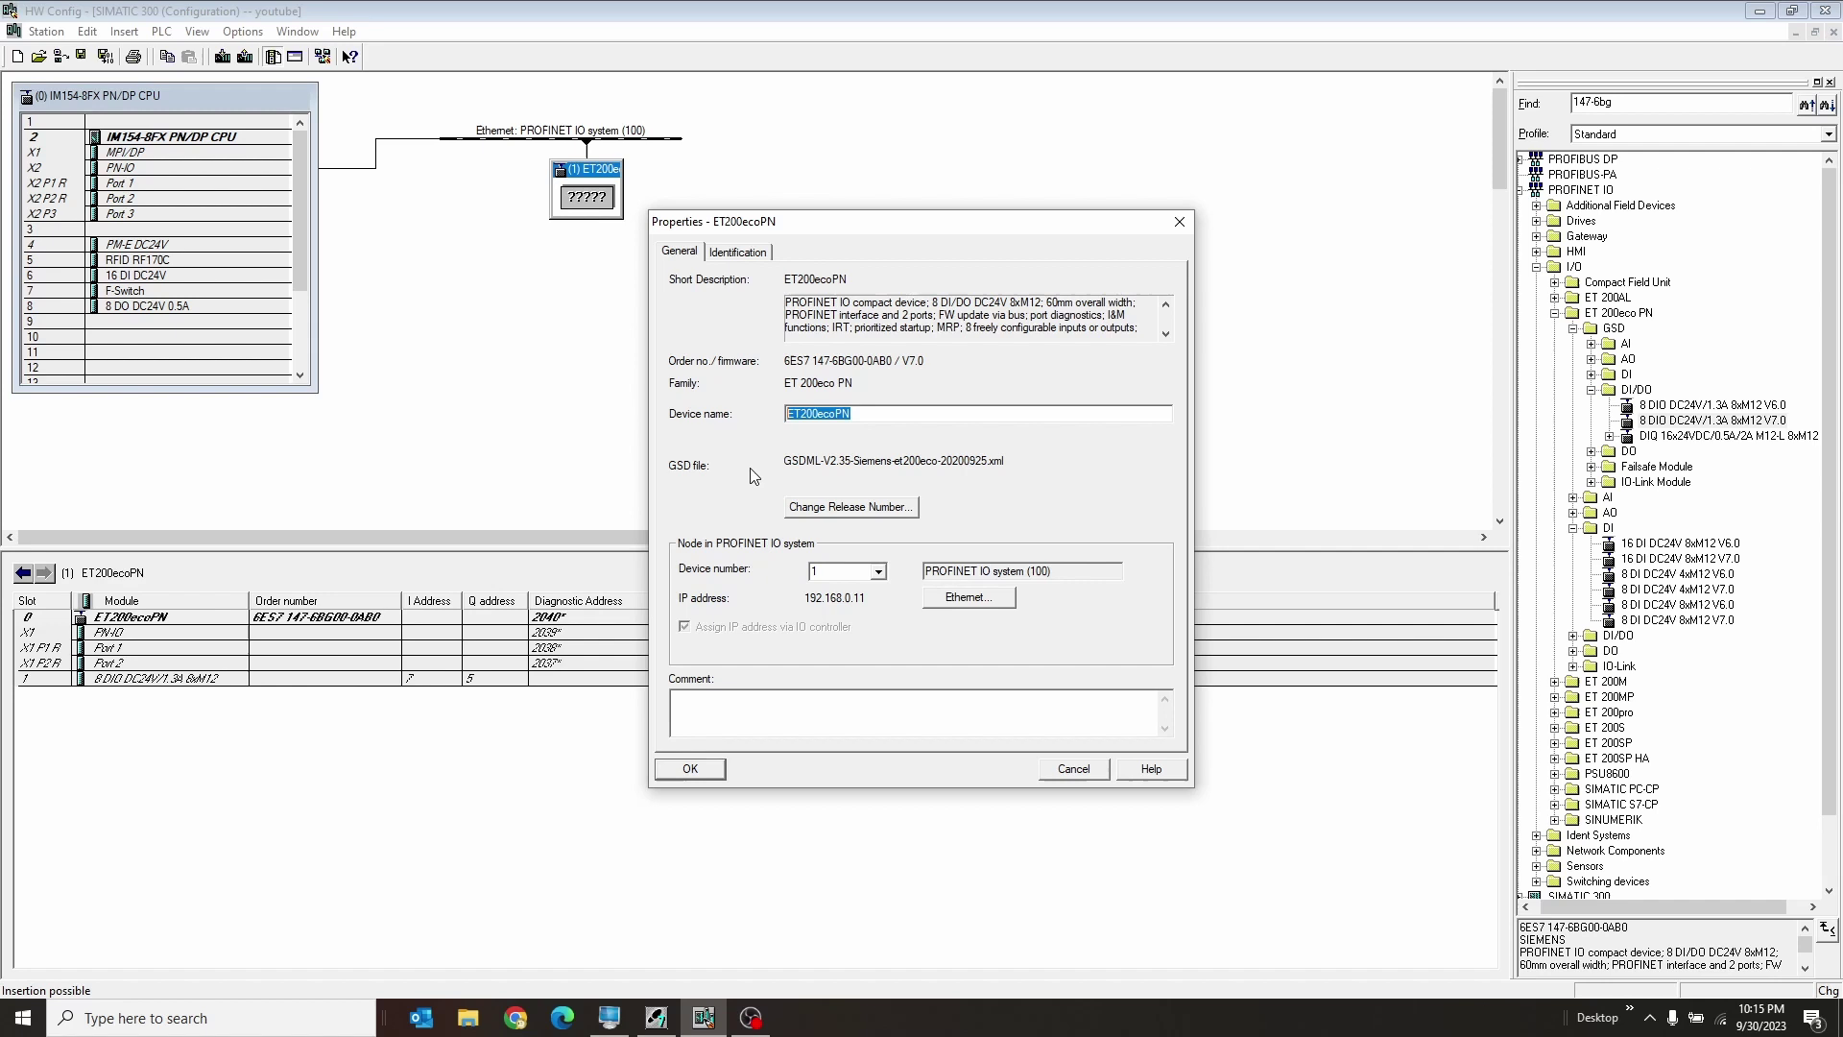
{"action": "type", "text": "eteco"}
{"action": "left_click", "coordinate": [699, 774]}
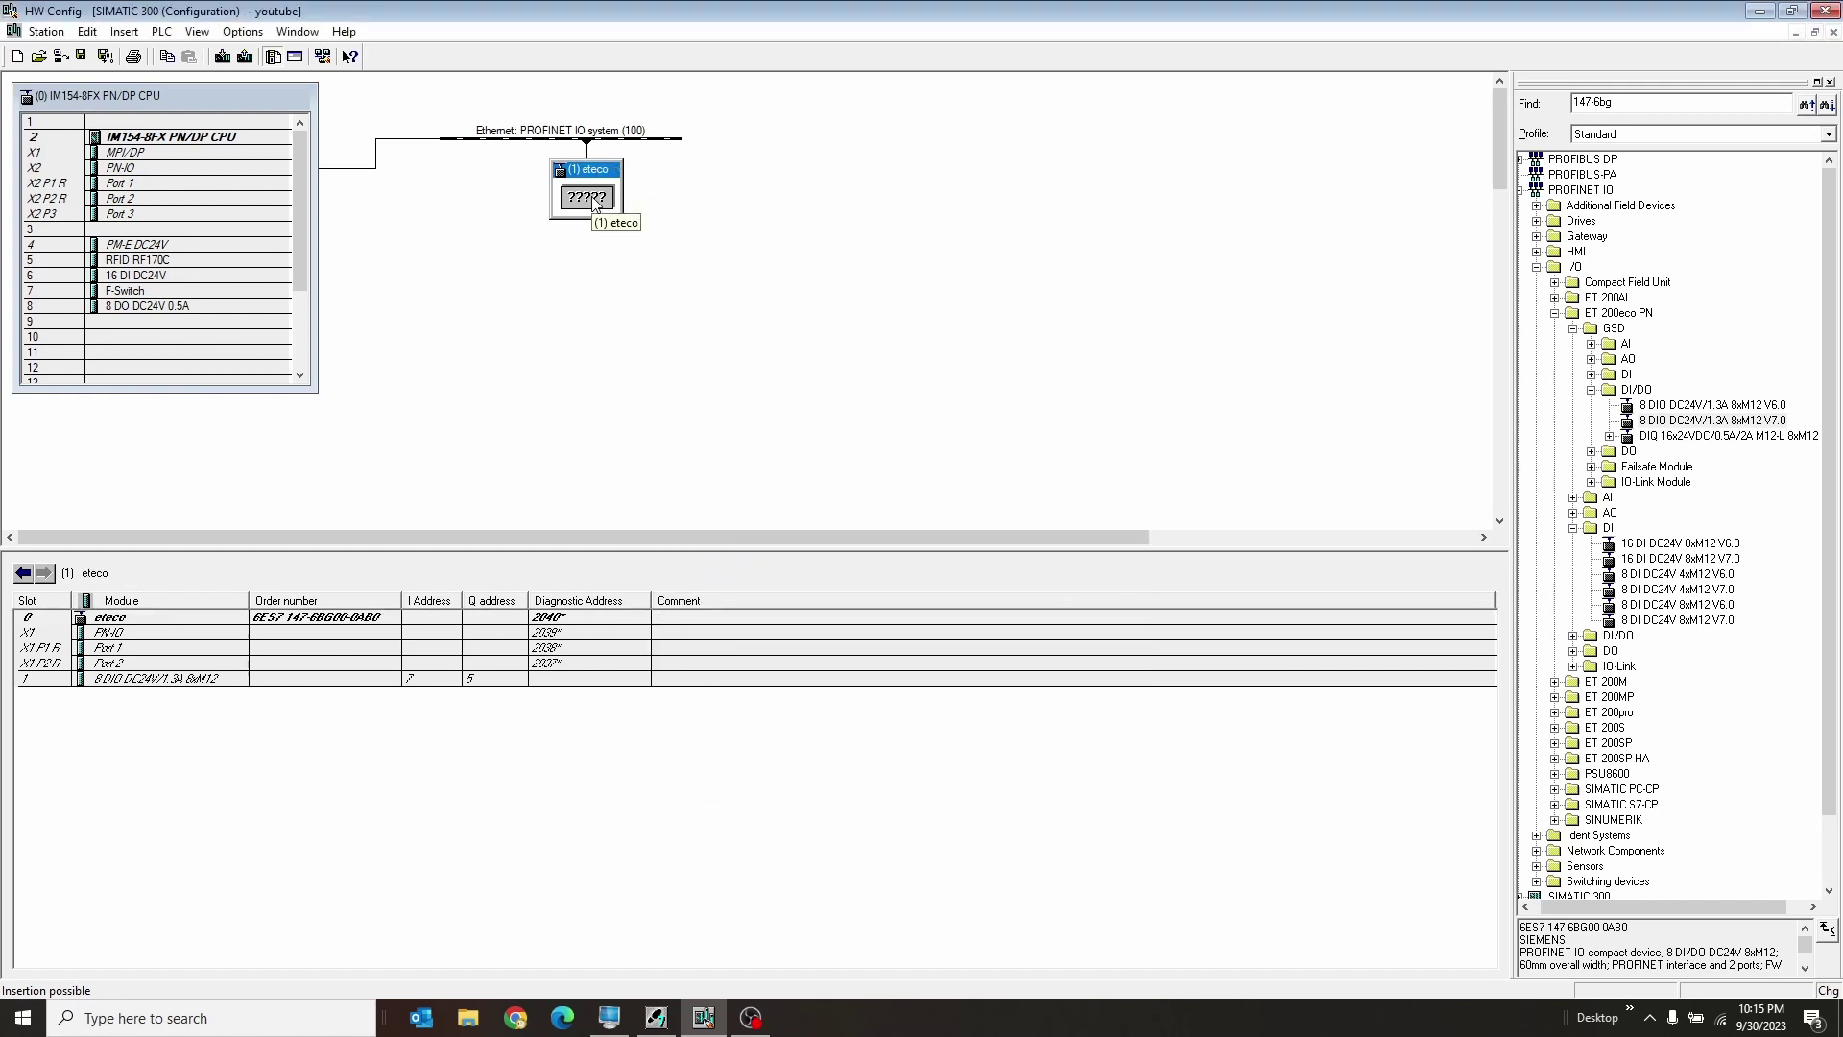
{"action": "left_click", "coordinate": [530, 142]}
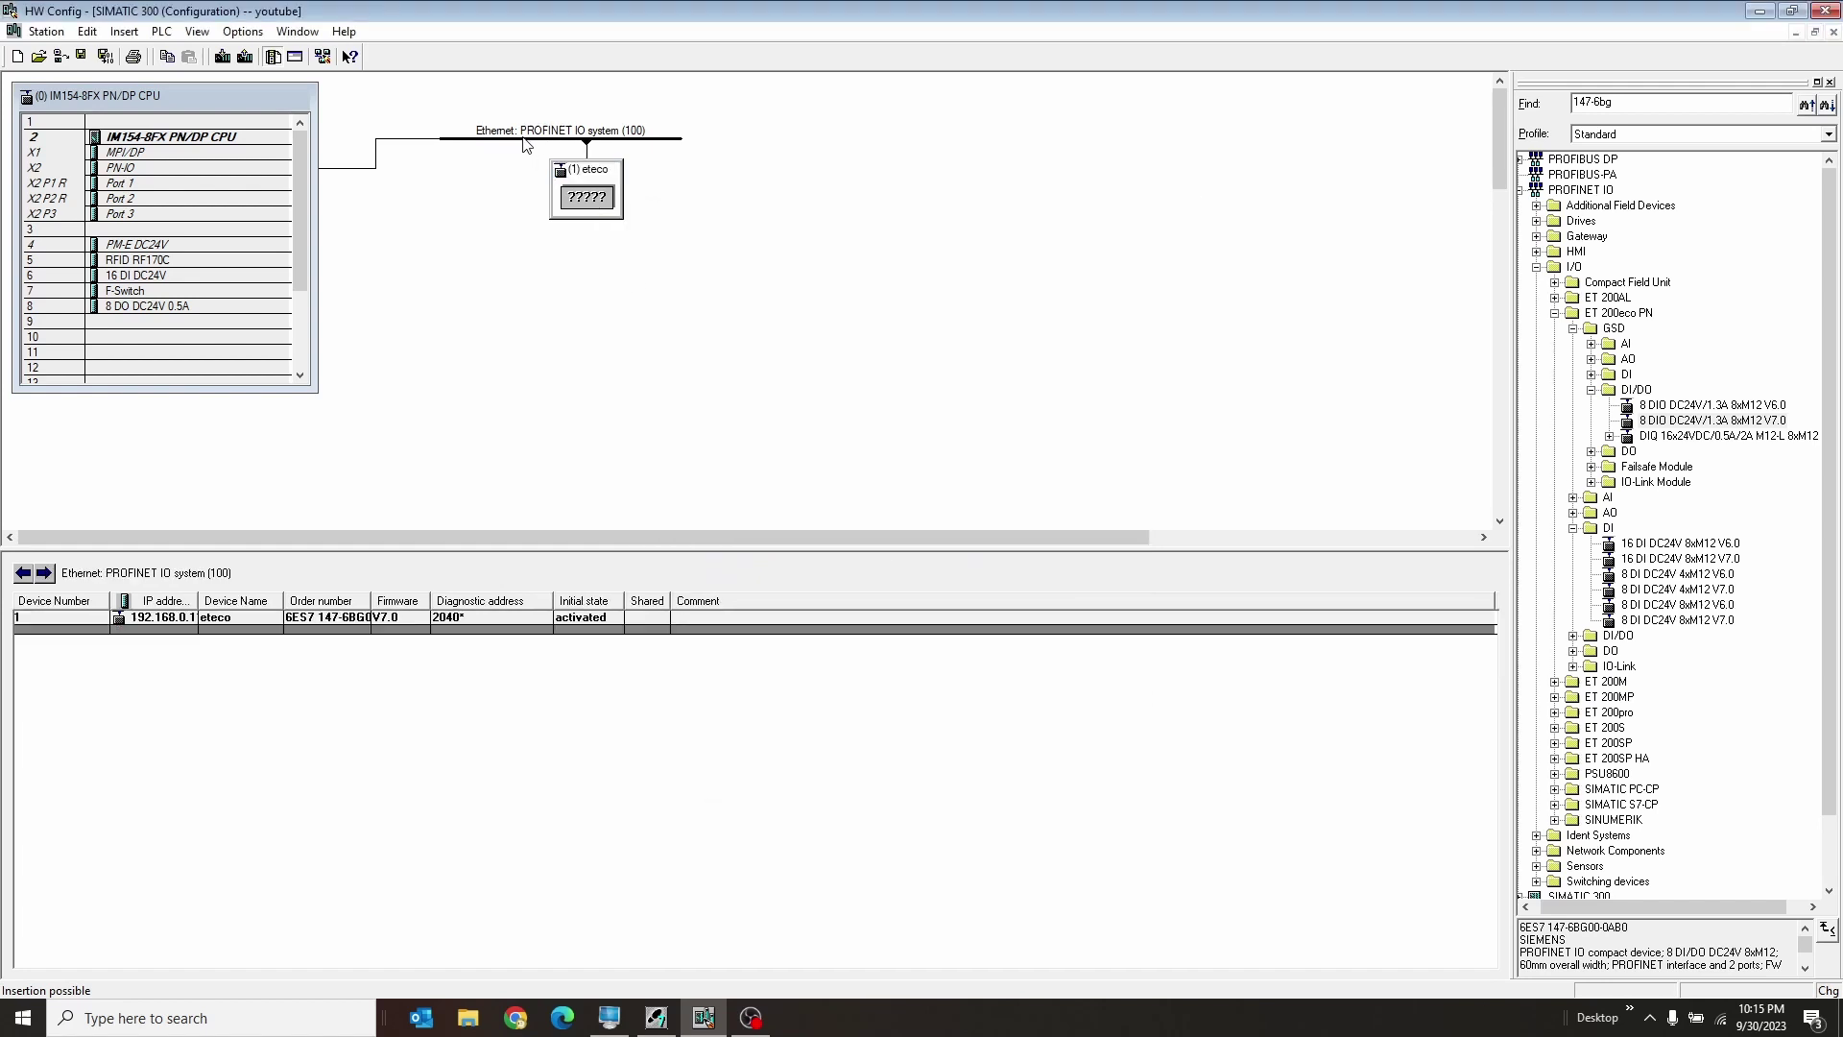
{"action": "left_click", "coordinate": [192, 630]}
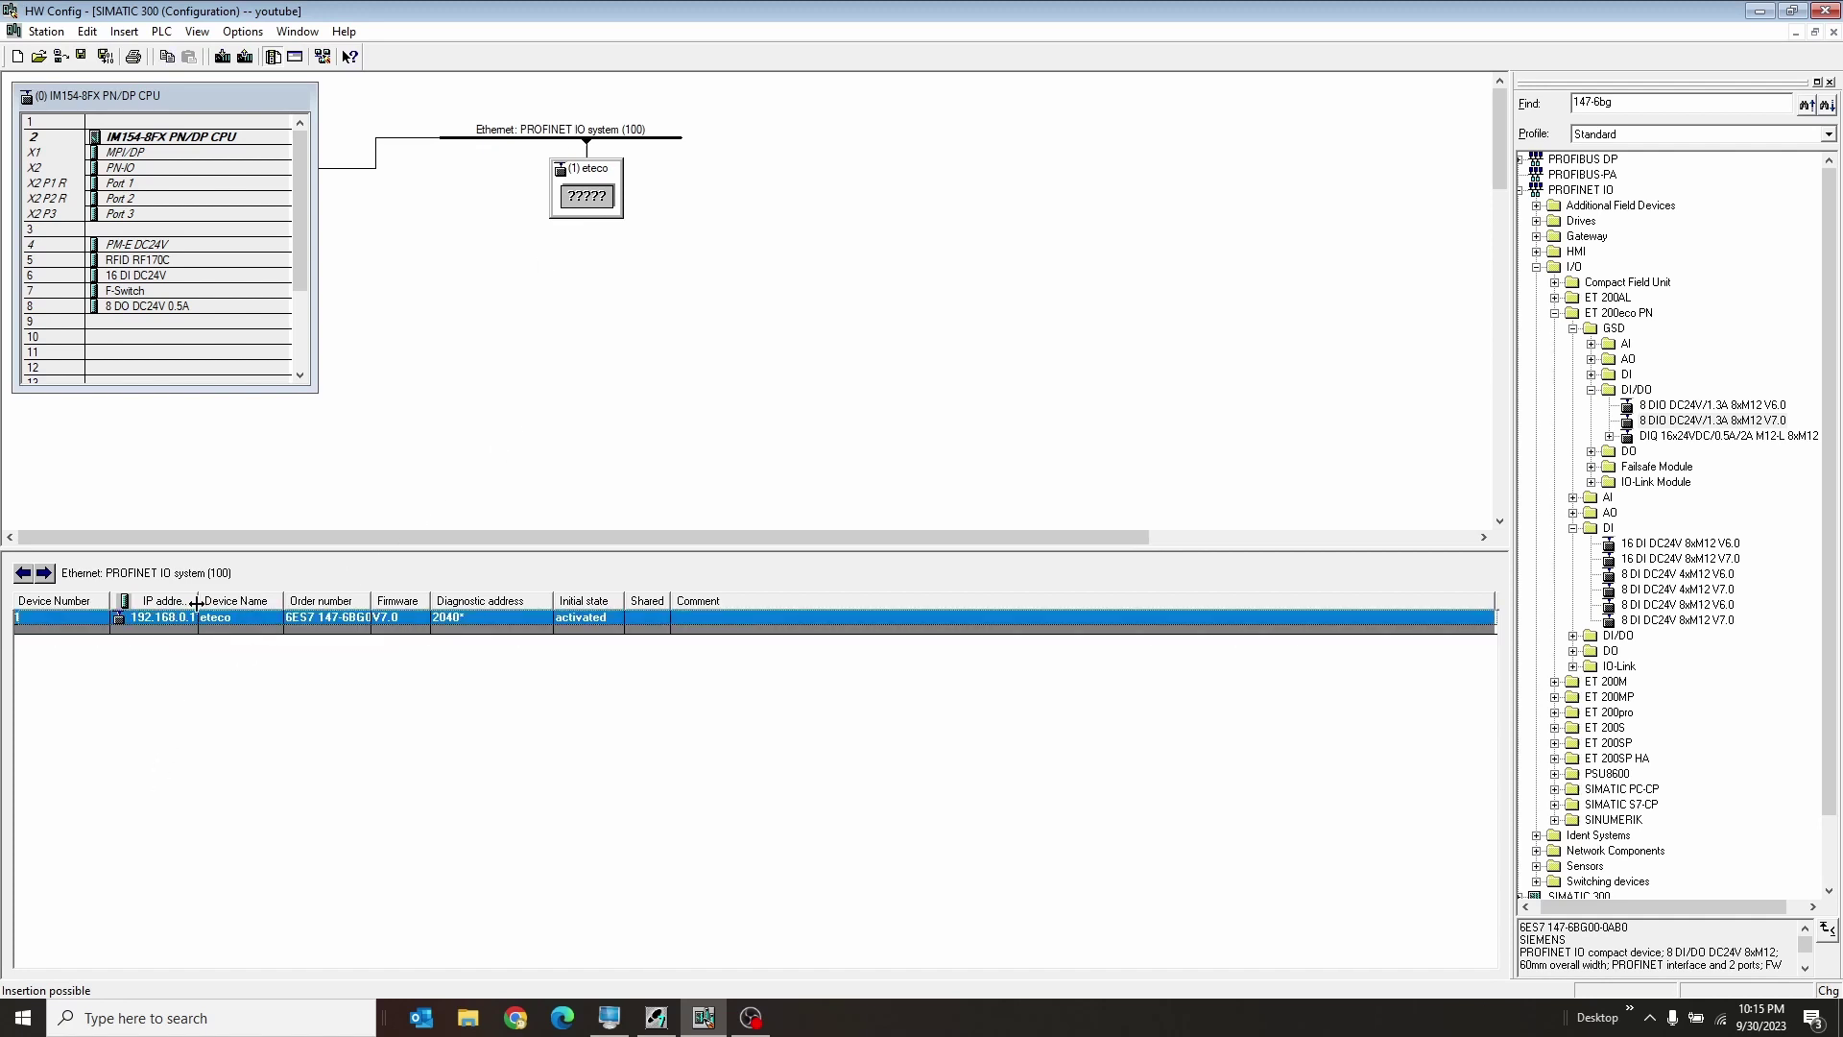
{"action": "left_click_drag", "start_coordinate": [199, 602], "coordinate": [225, 603]}
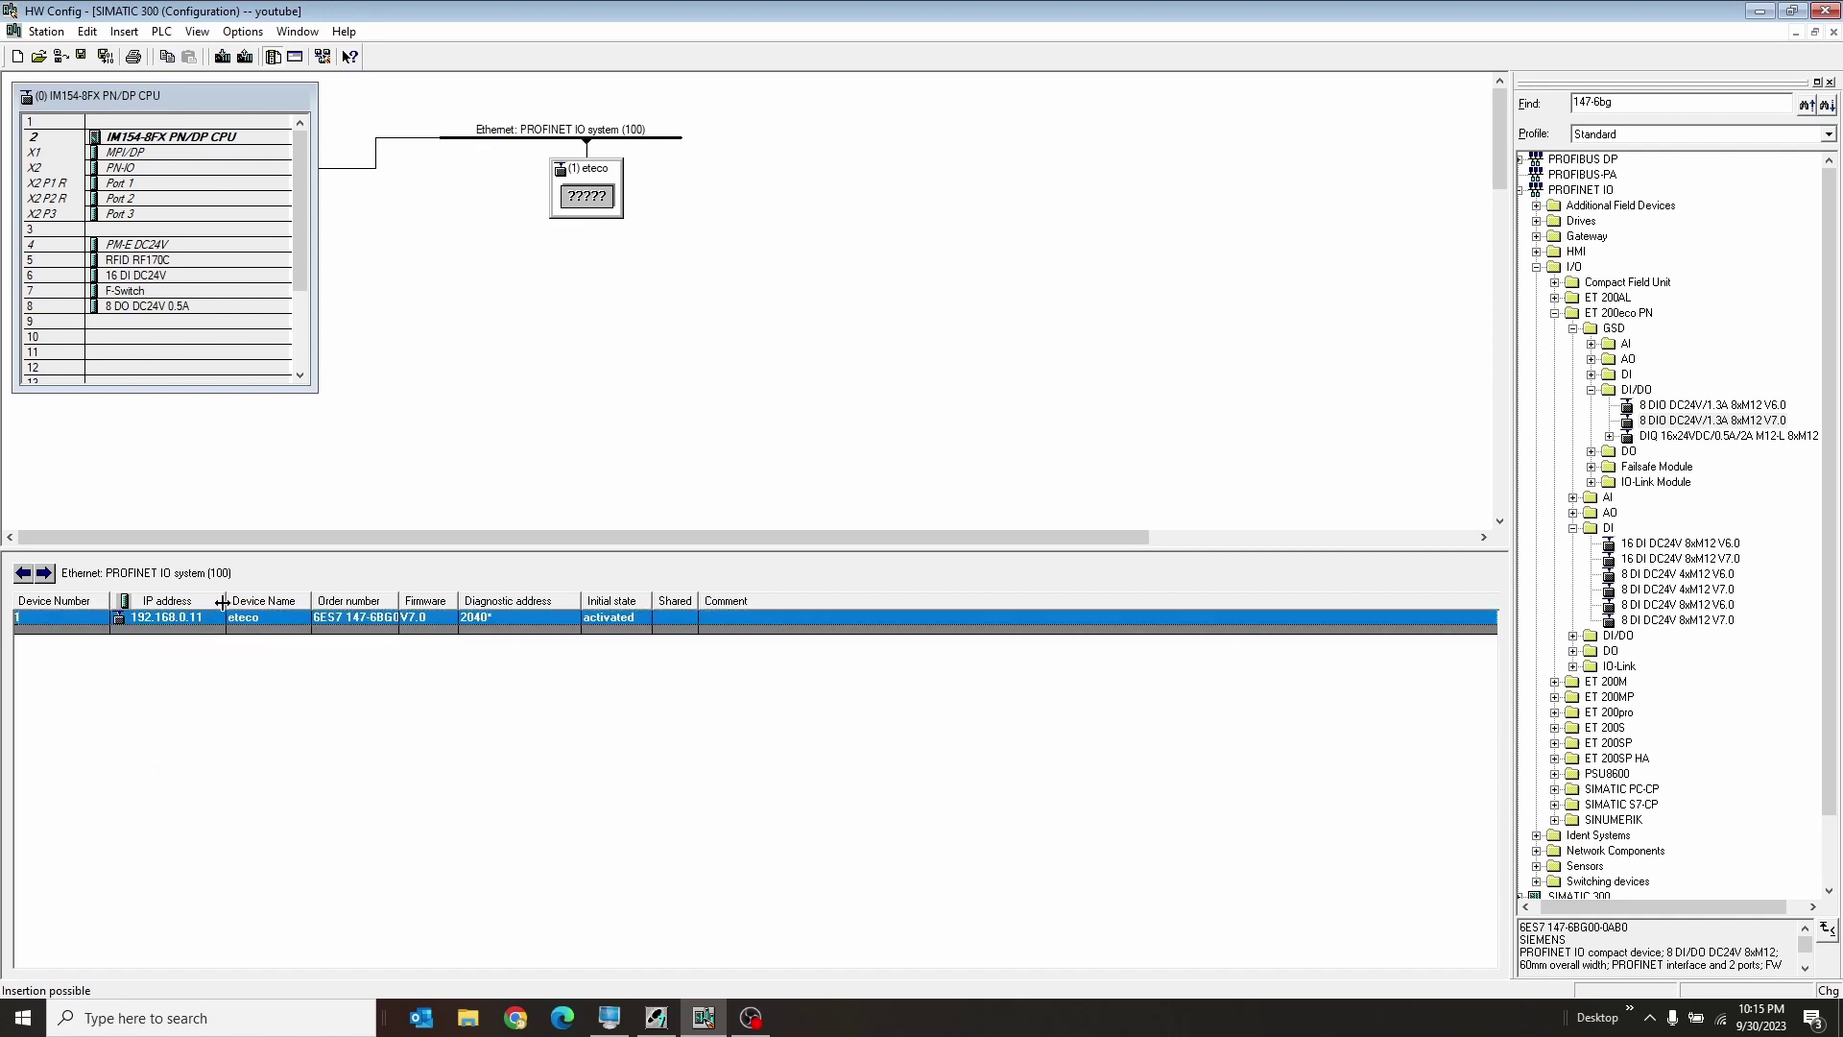
{"action": "left_click", "coordinate": [484, 279]}
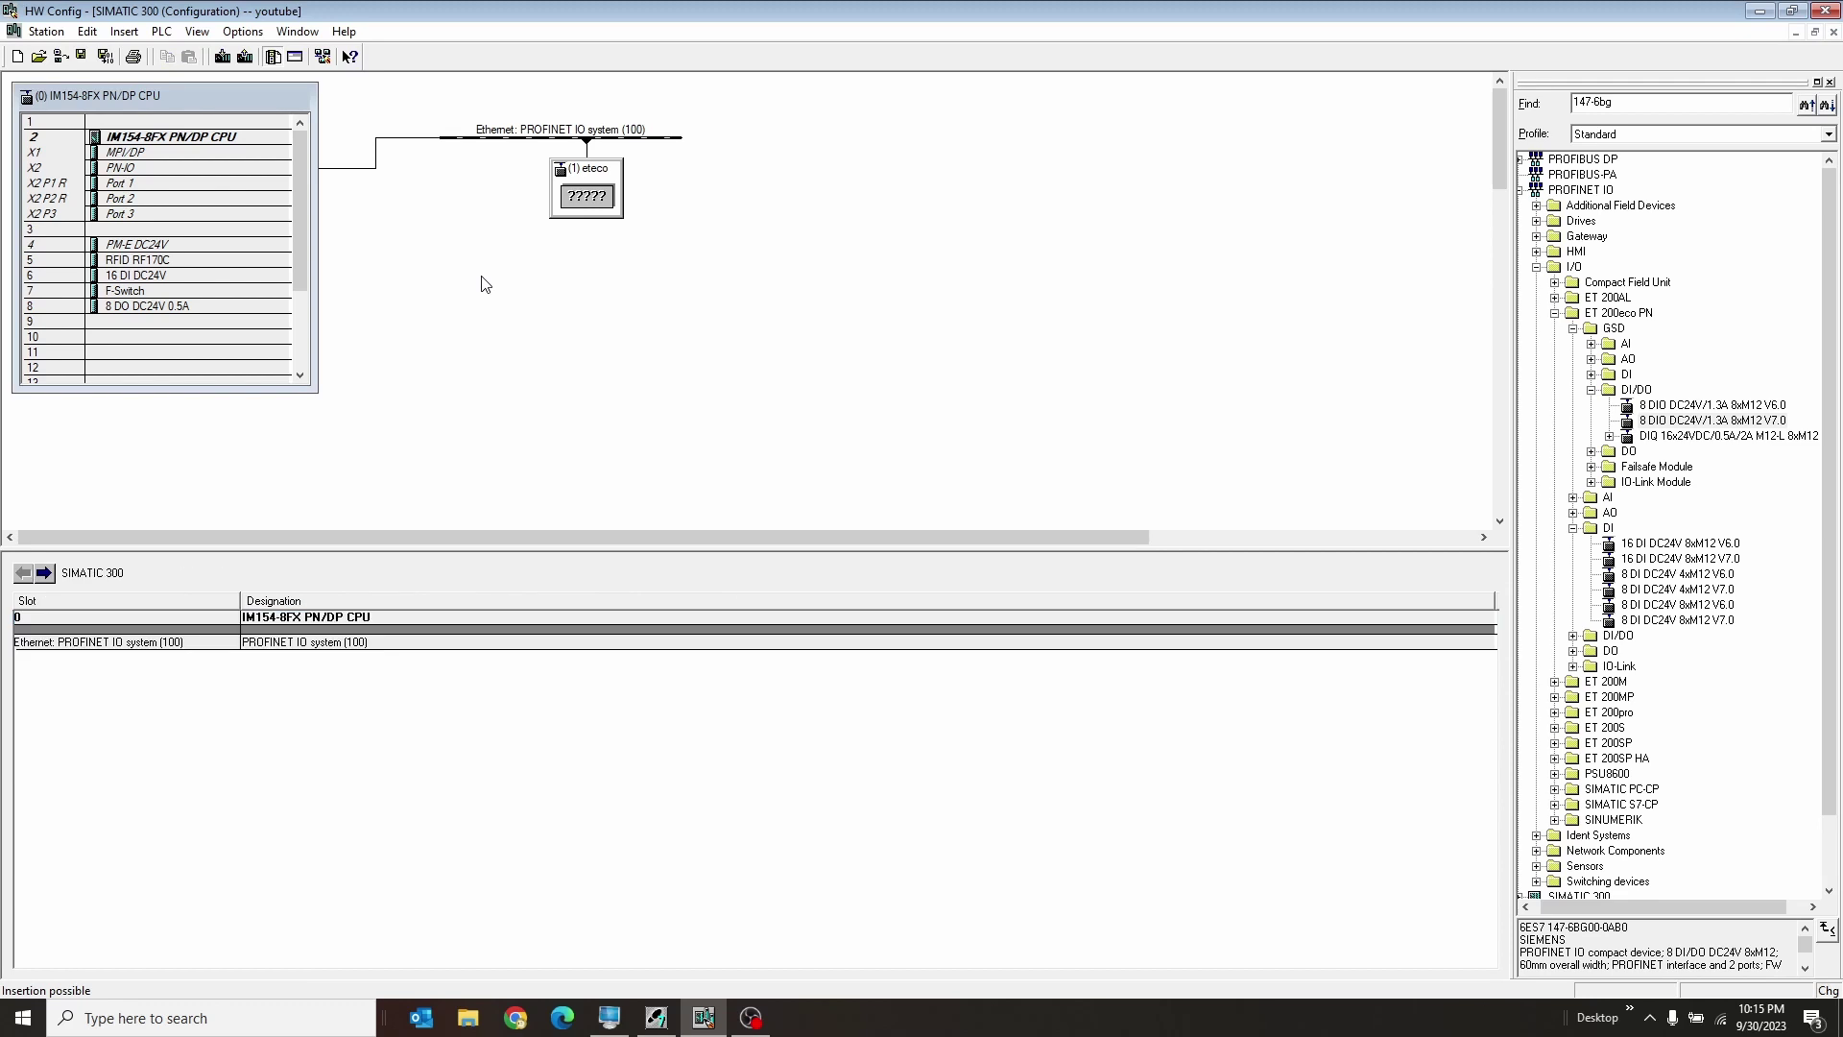
{"action": "left_click", "coordinate": [594, 199]}
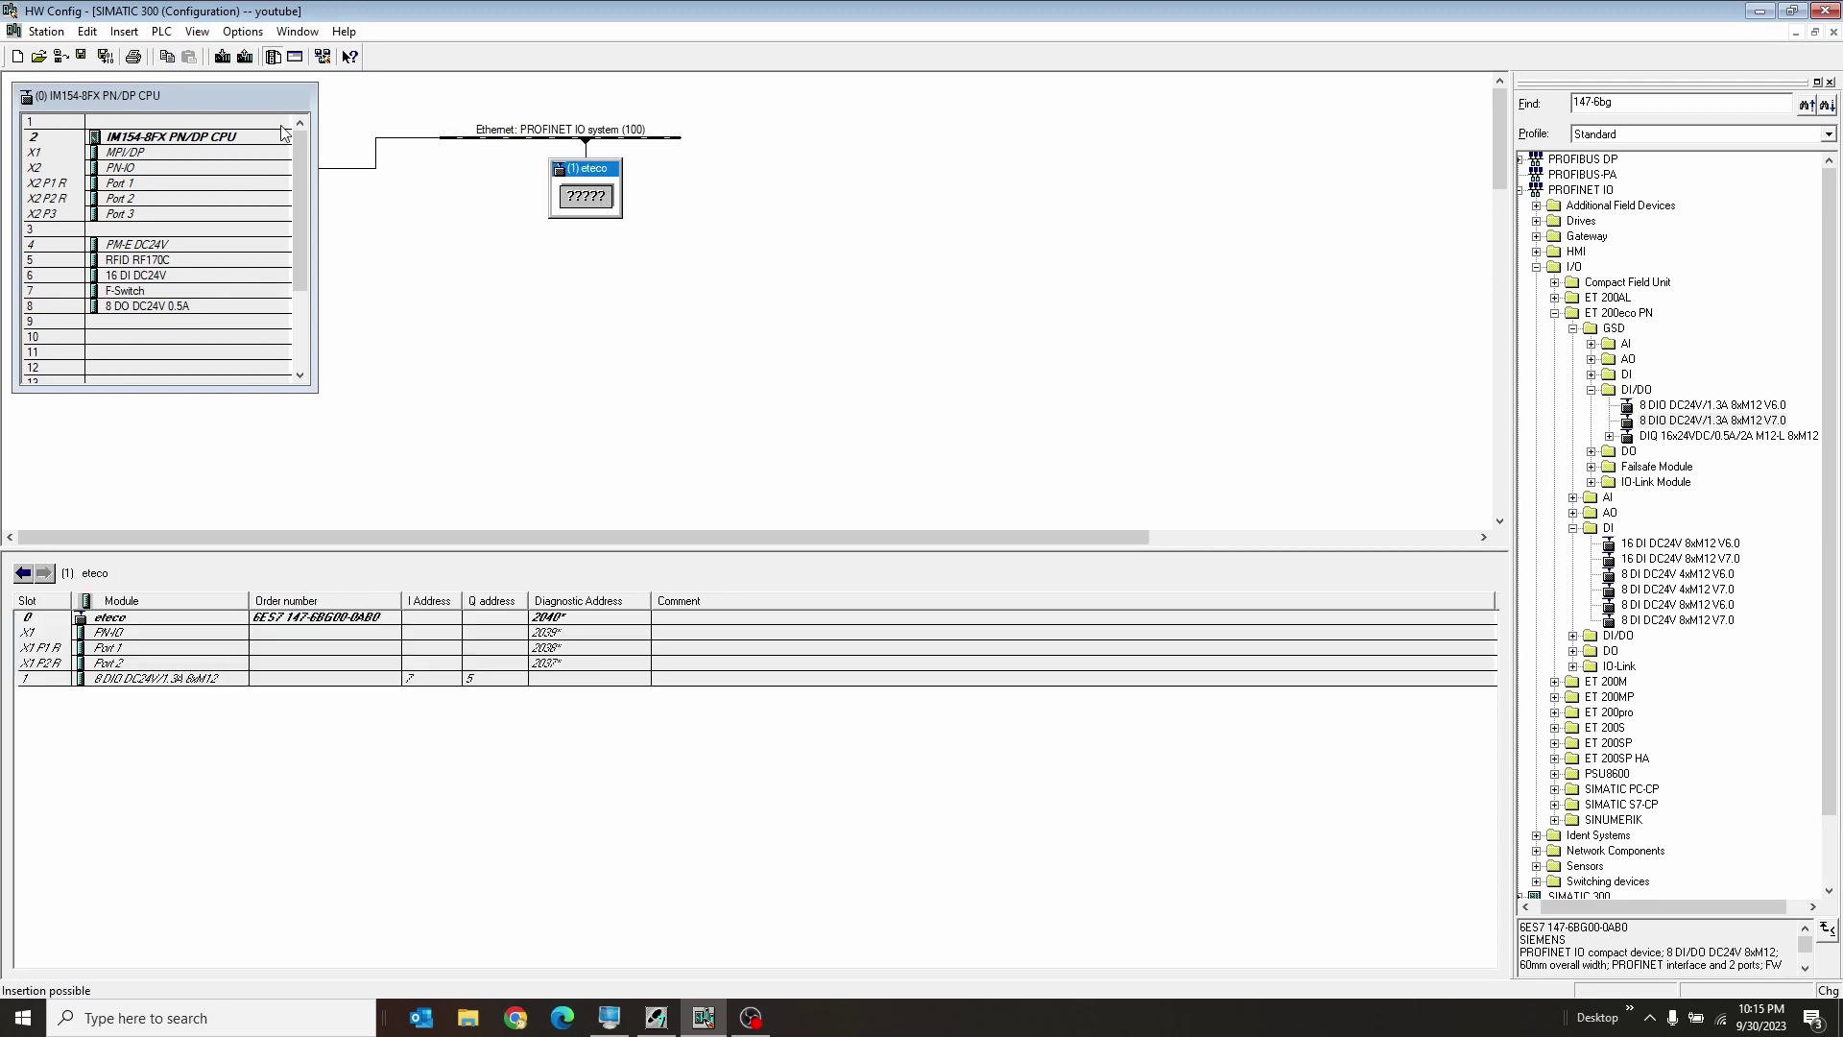
{"action": "left_click", "coordinate": [158, 32]}
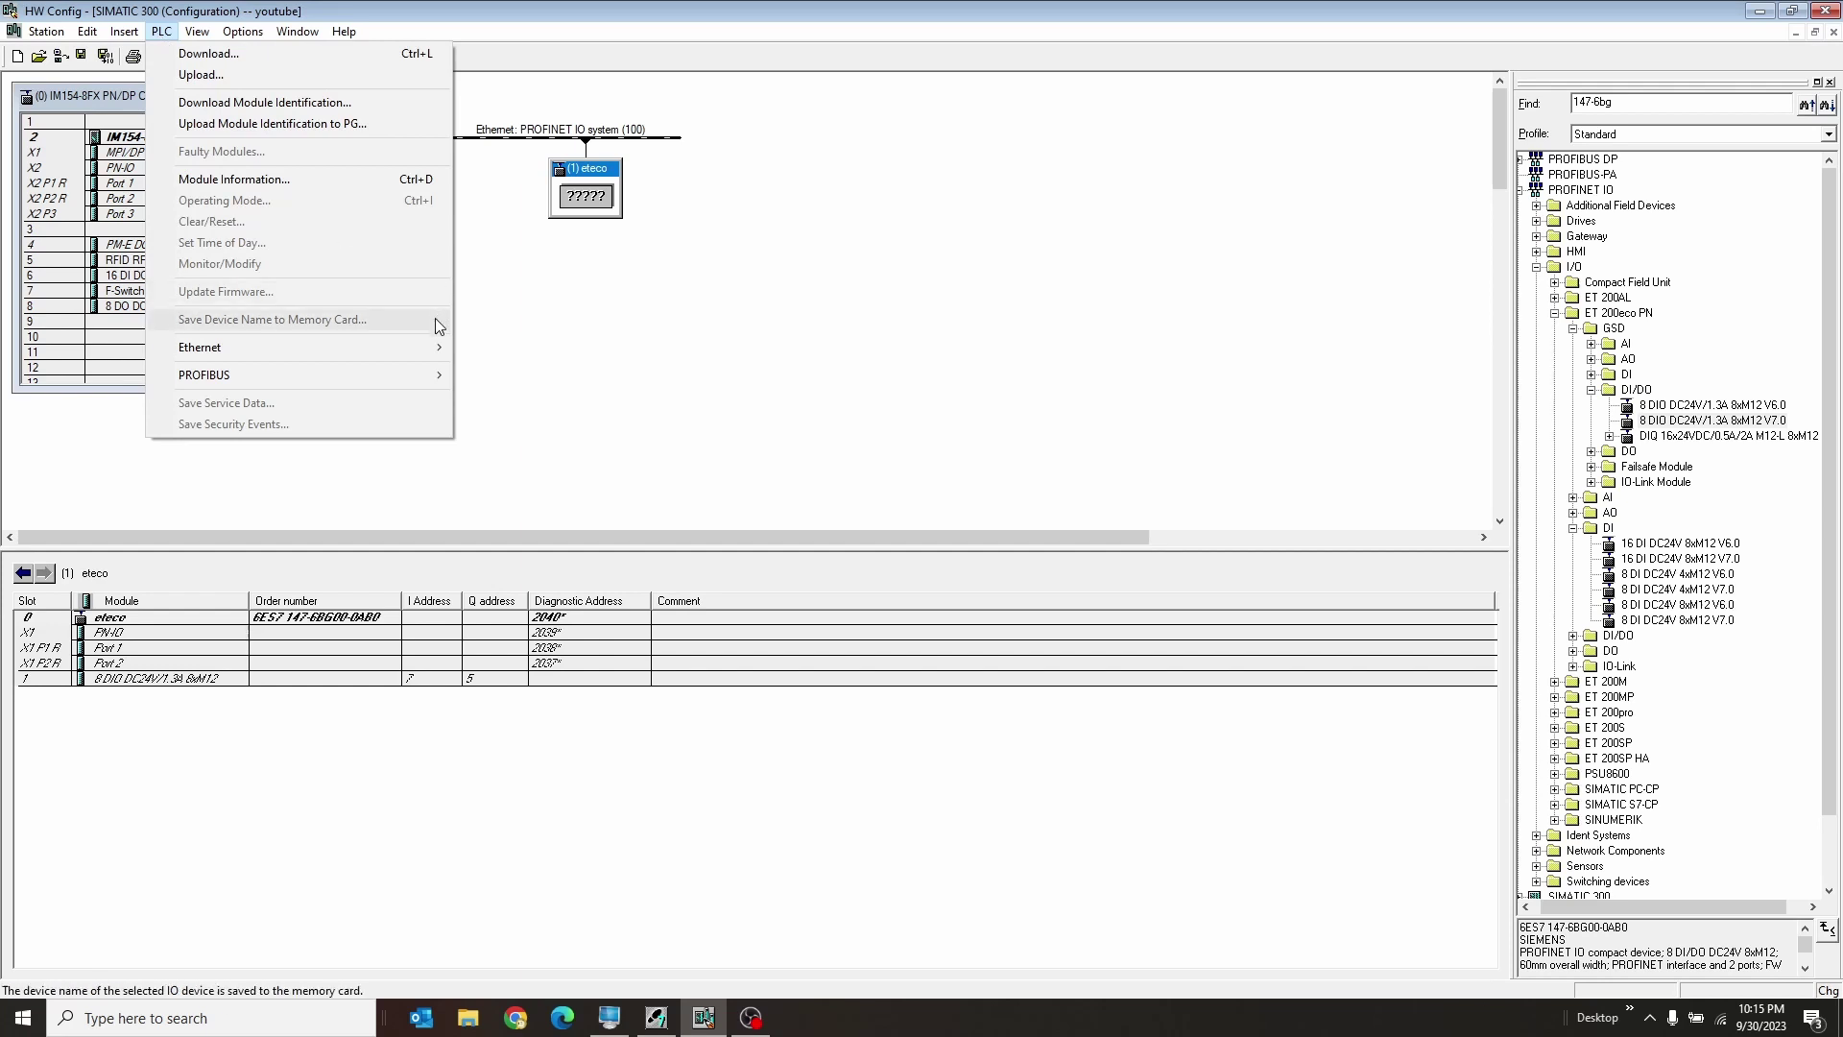
{"action": "mouse_move", "coordinate": [418, 349]}
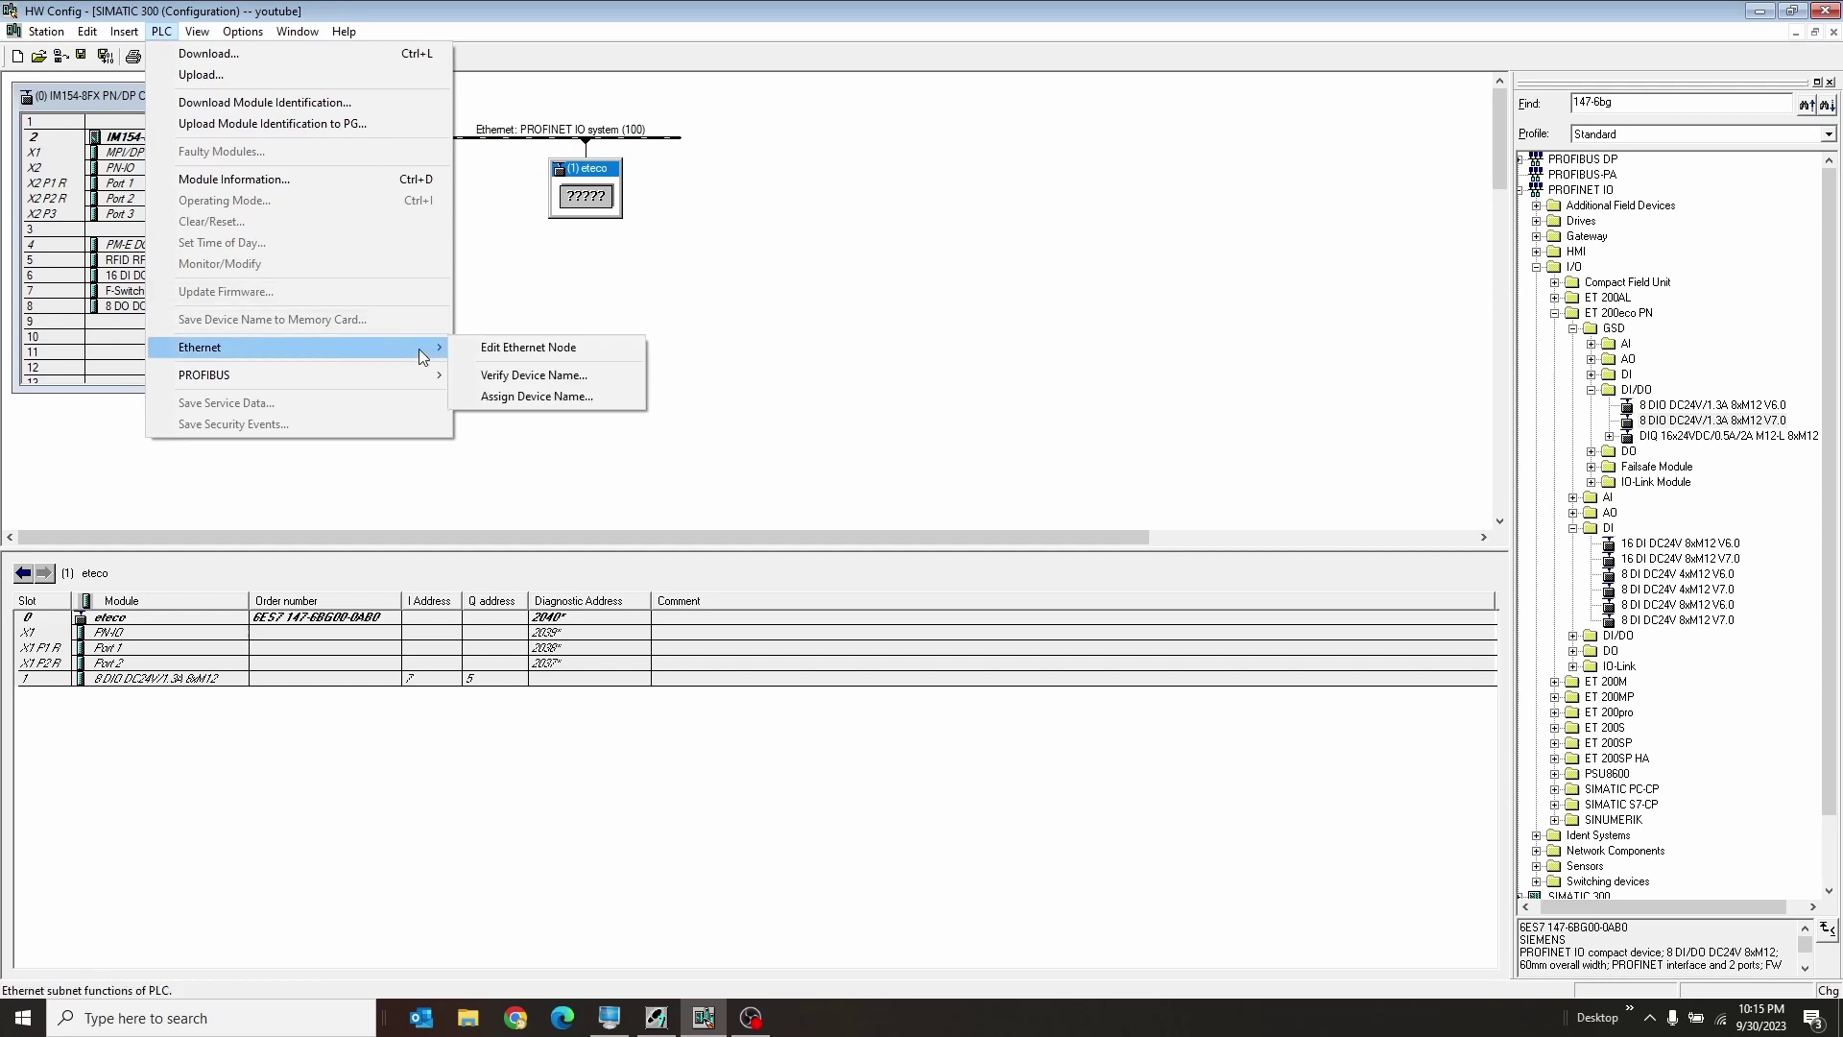
{"action": "left_click", "coordinate": [608, 348]}
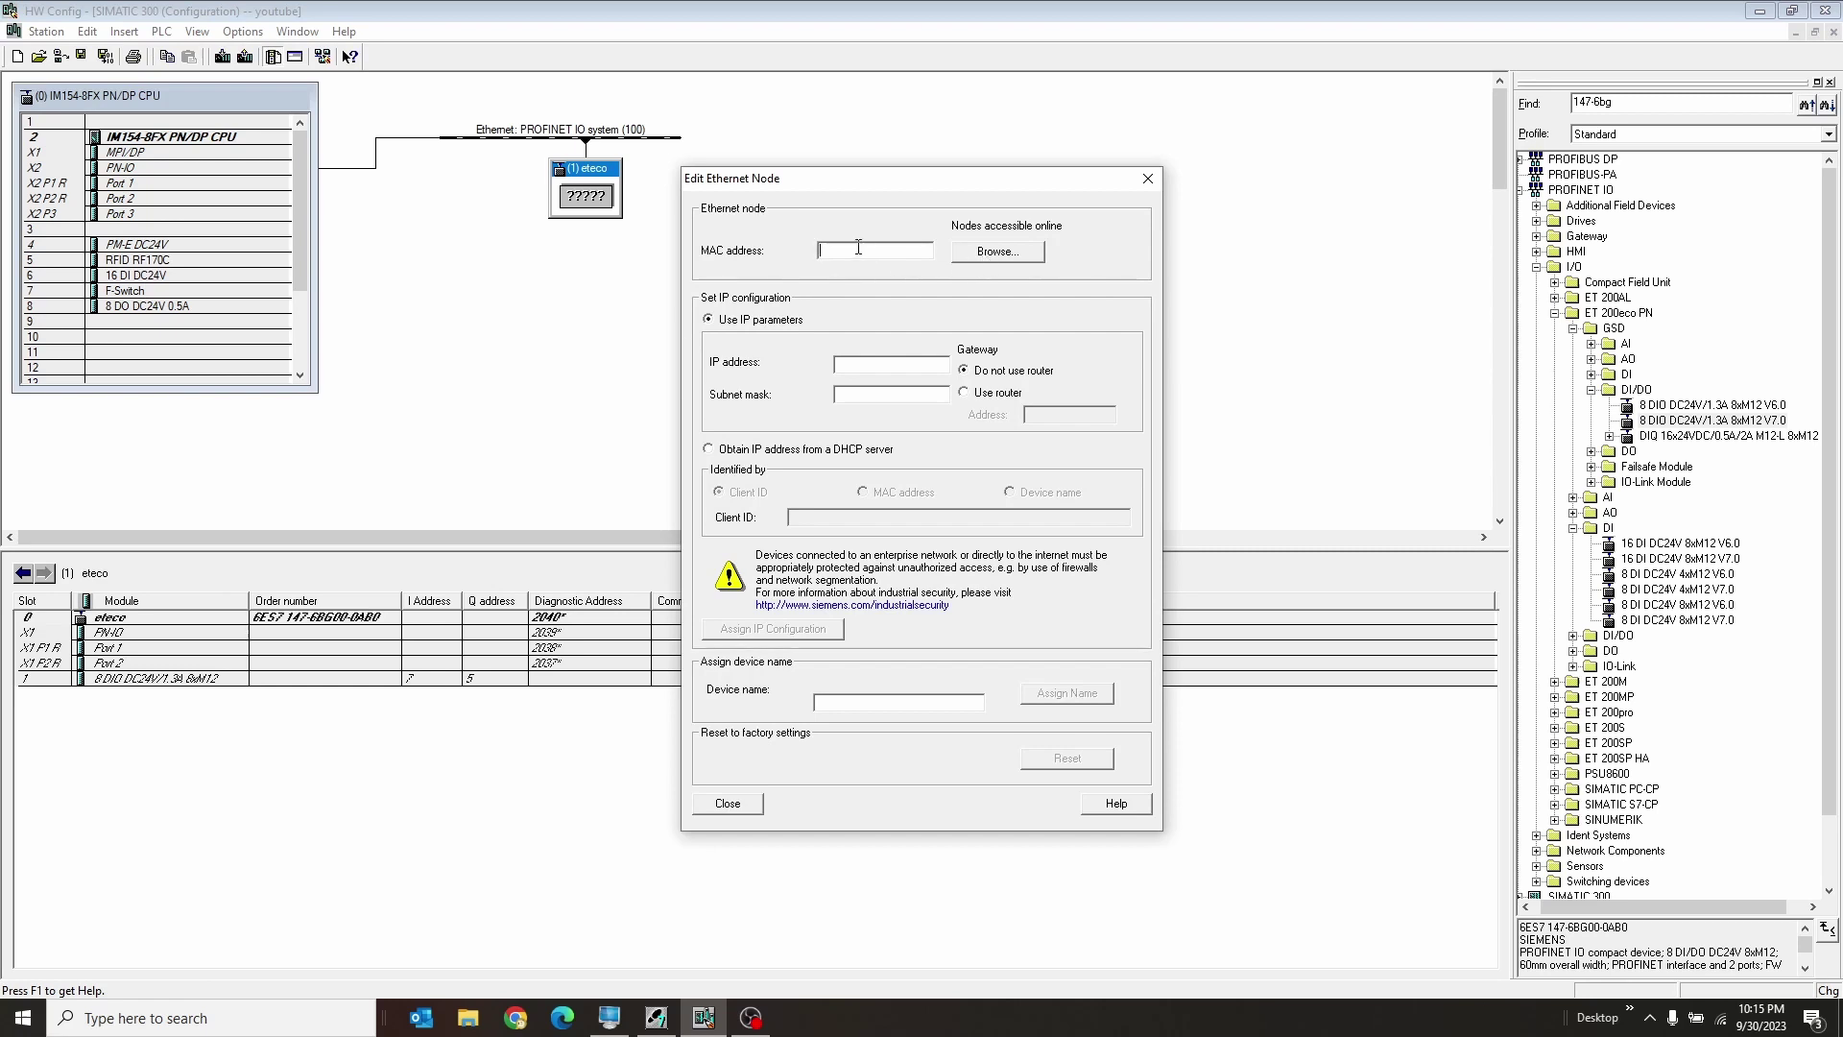
{"action": "left_click", "coordinate": [987, 257]}
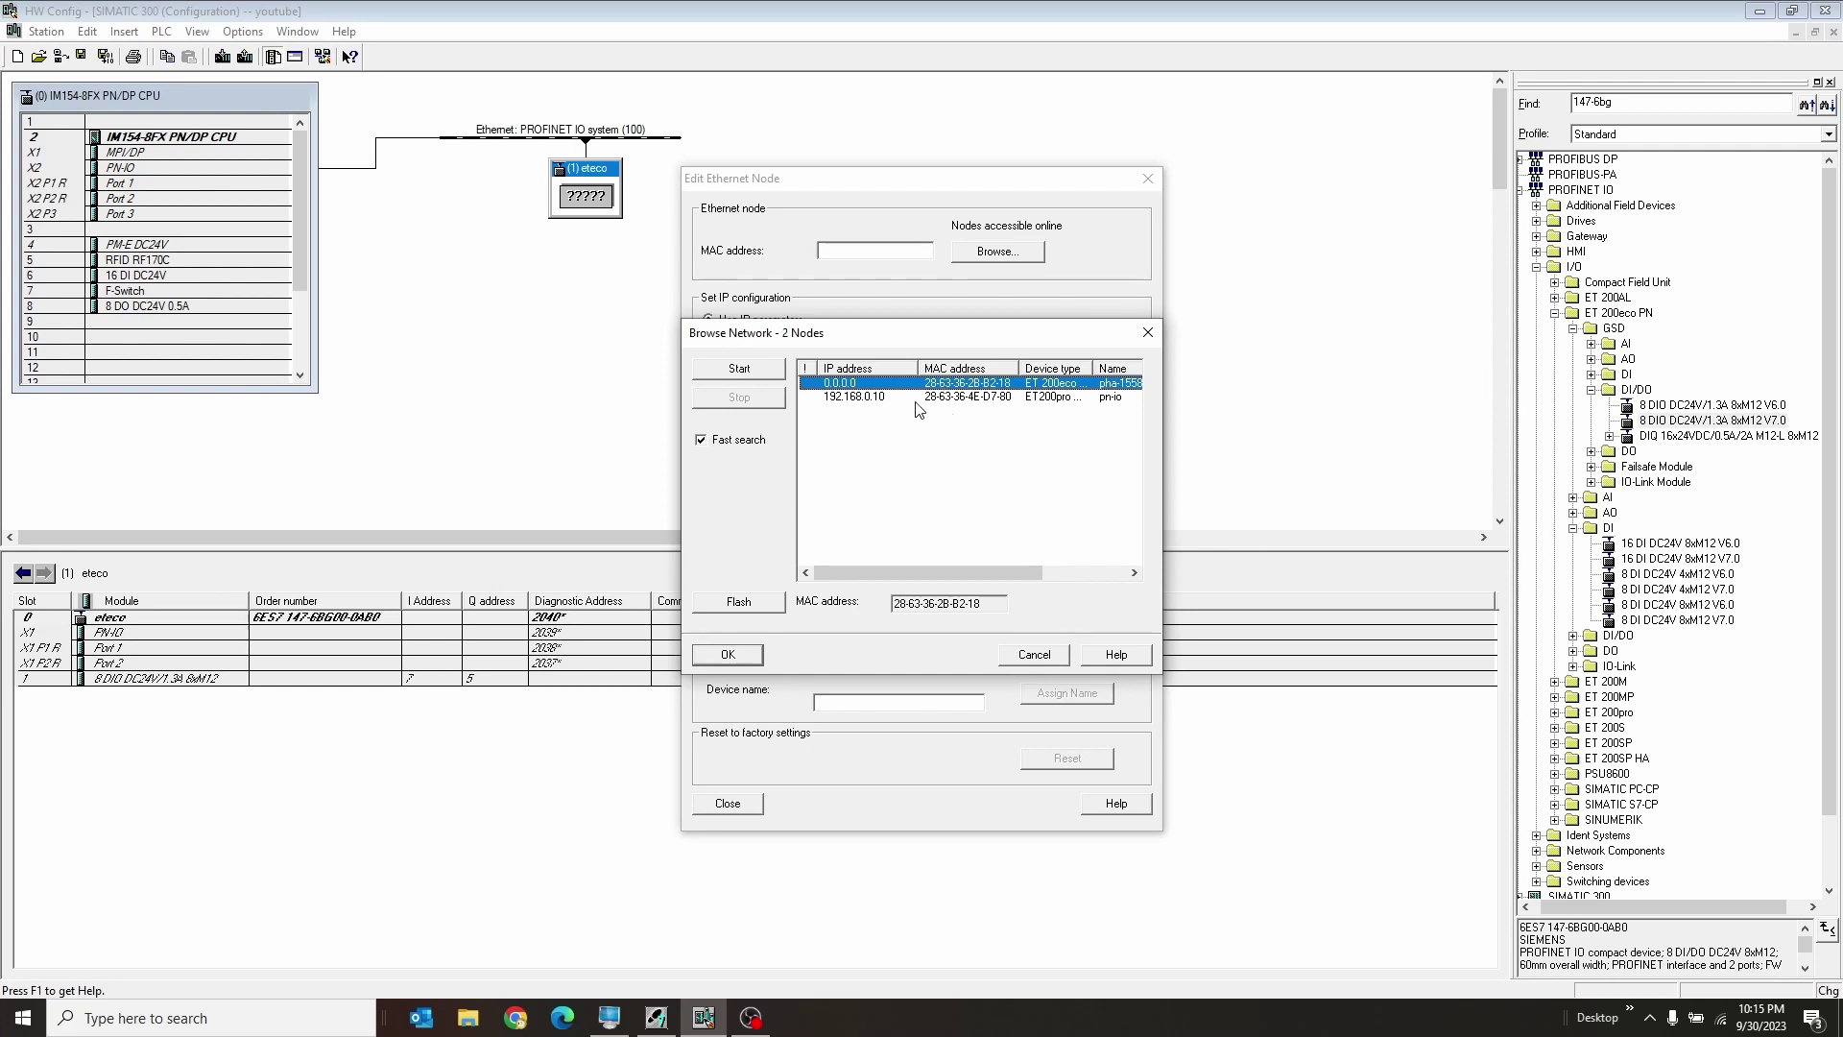
{"action": "left_click", "coordinate": [1065, 397]}
{"action": "left_click", "coordinate": [864, 383]}
{"action": "left_click", "coordinate": [750, 651]}
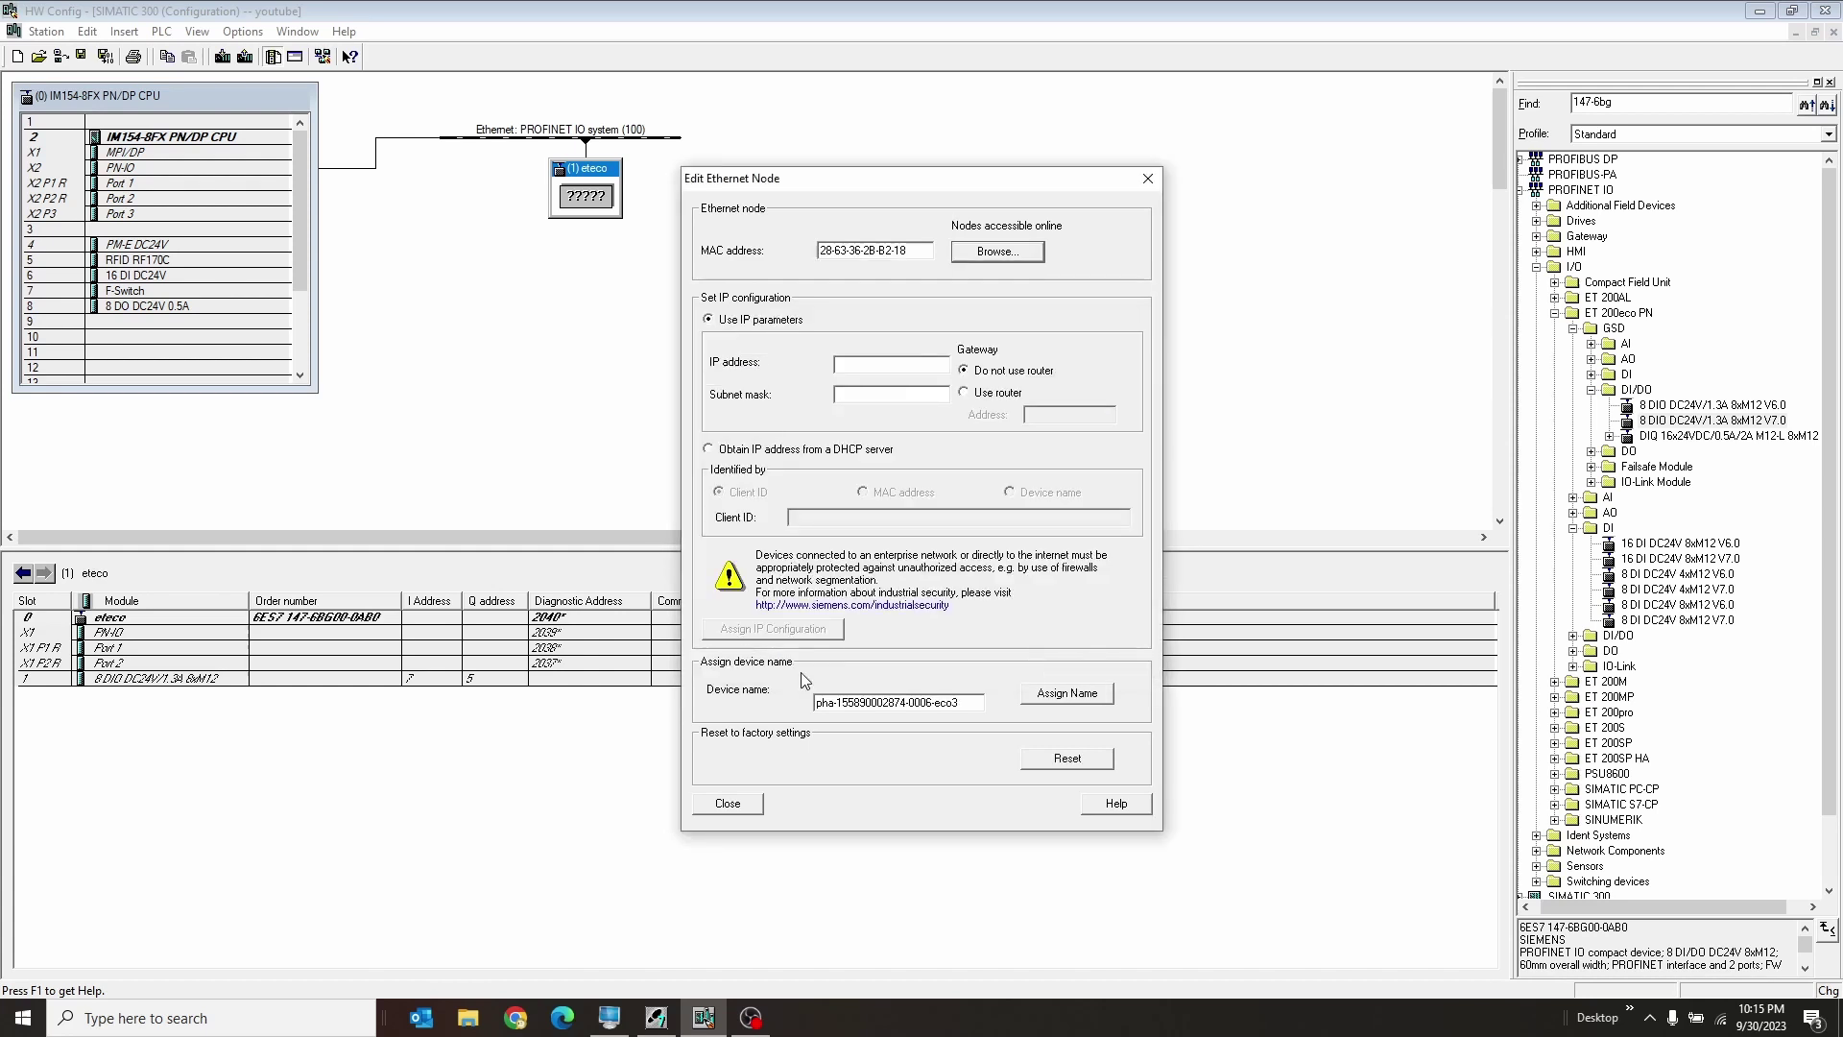
{"action": "left_click_drag", "start_coordinate": [967, 706], "coordinate": [774, 697]}
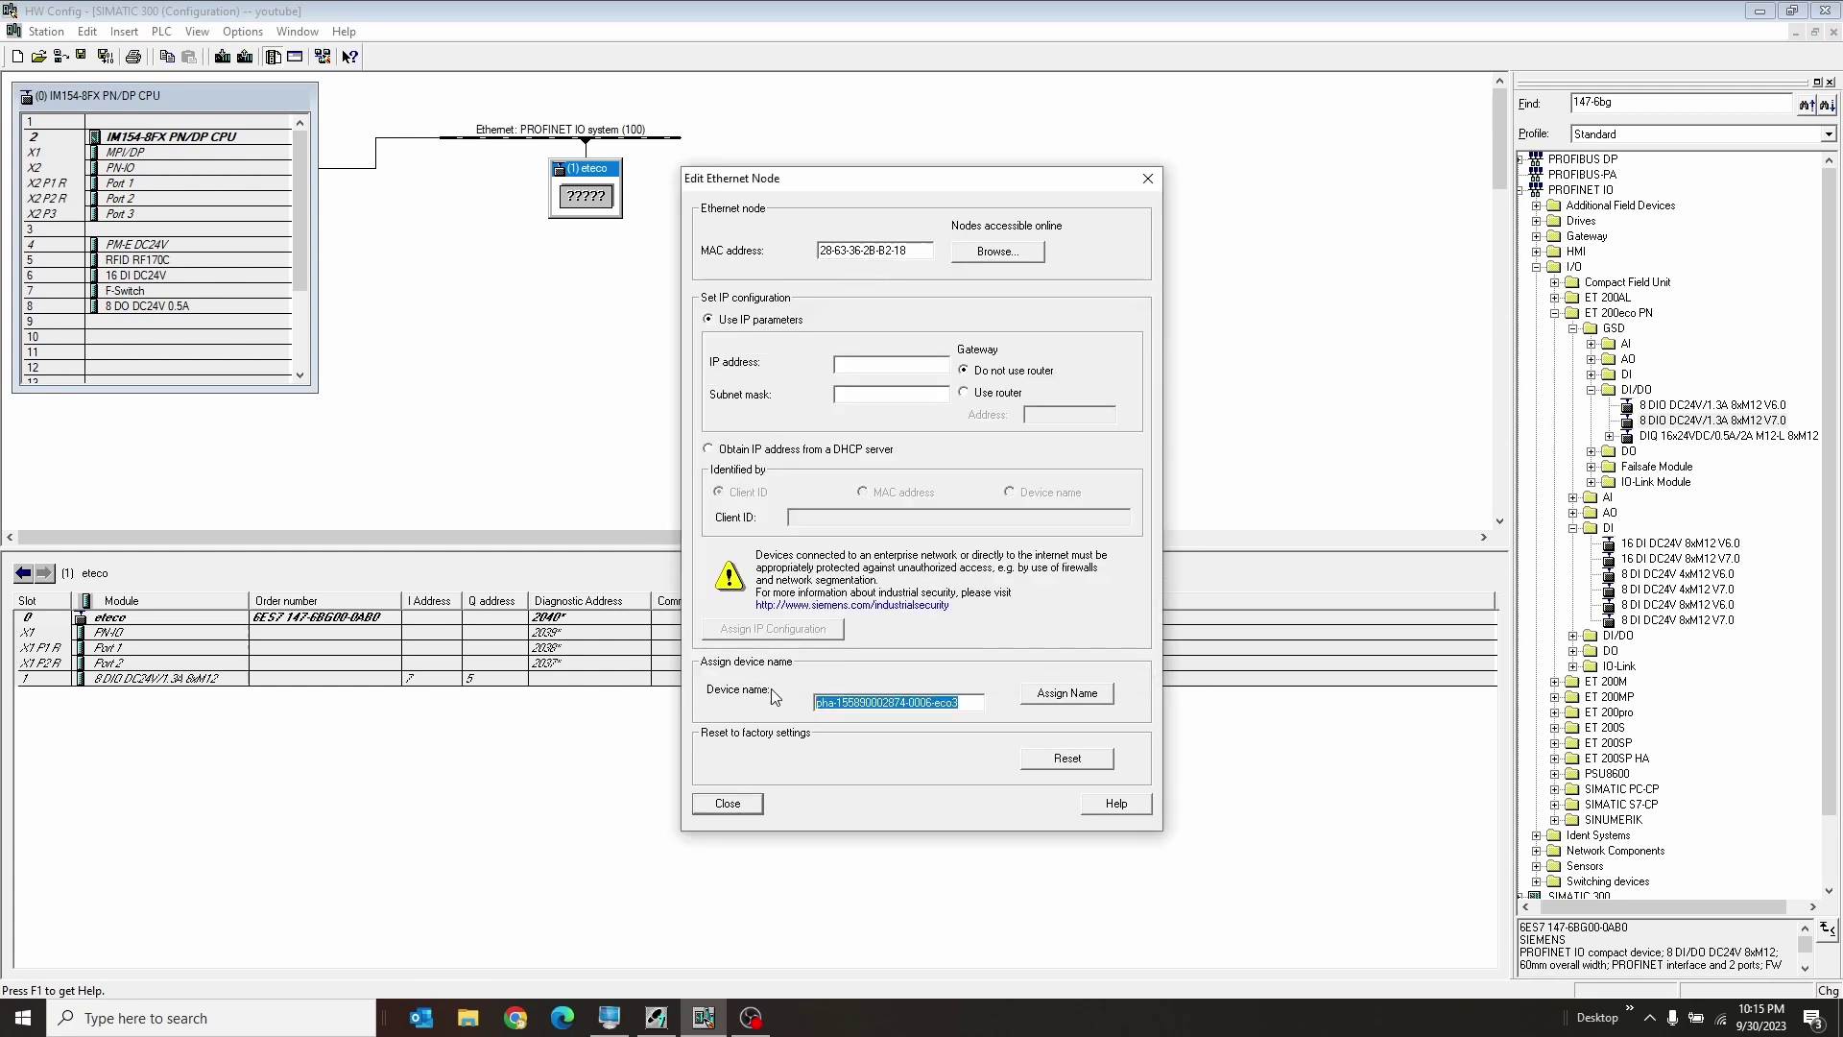
{"action": "type", "text": "eteco"}
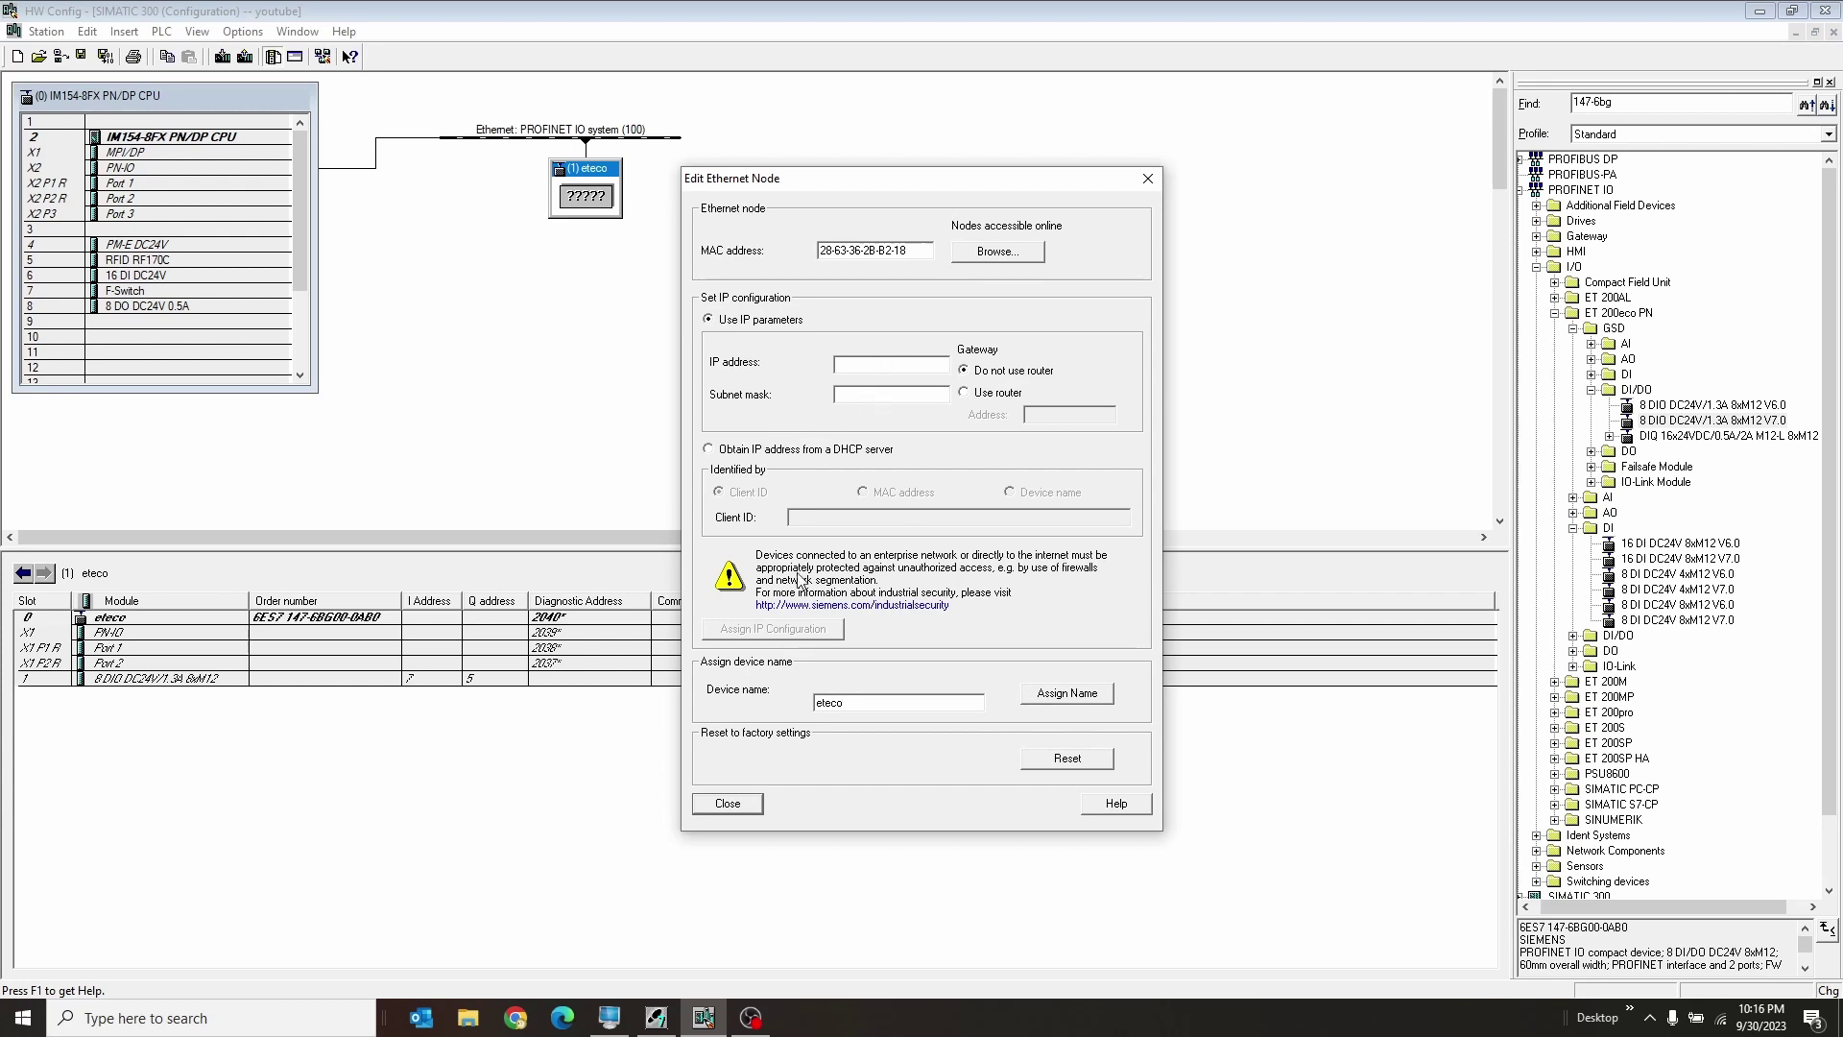
{"action": "left_click", "coordinate": [737, 804]}
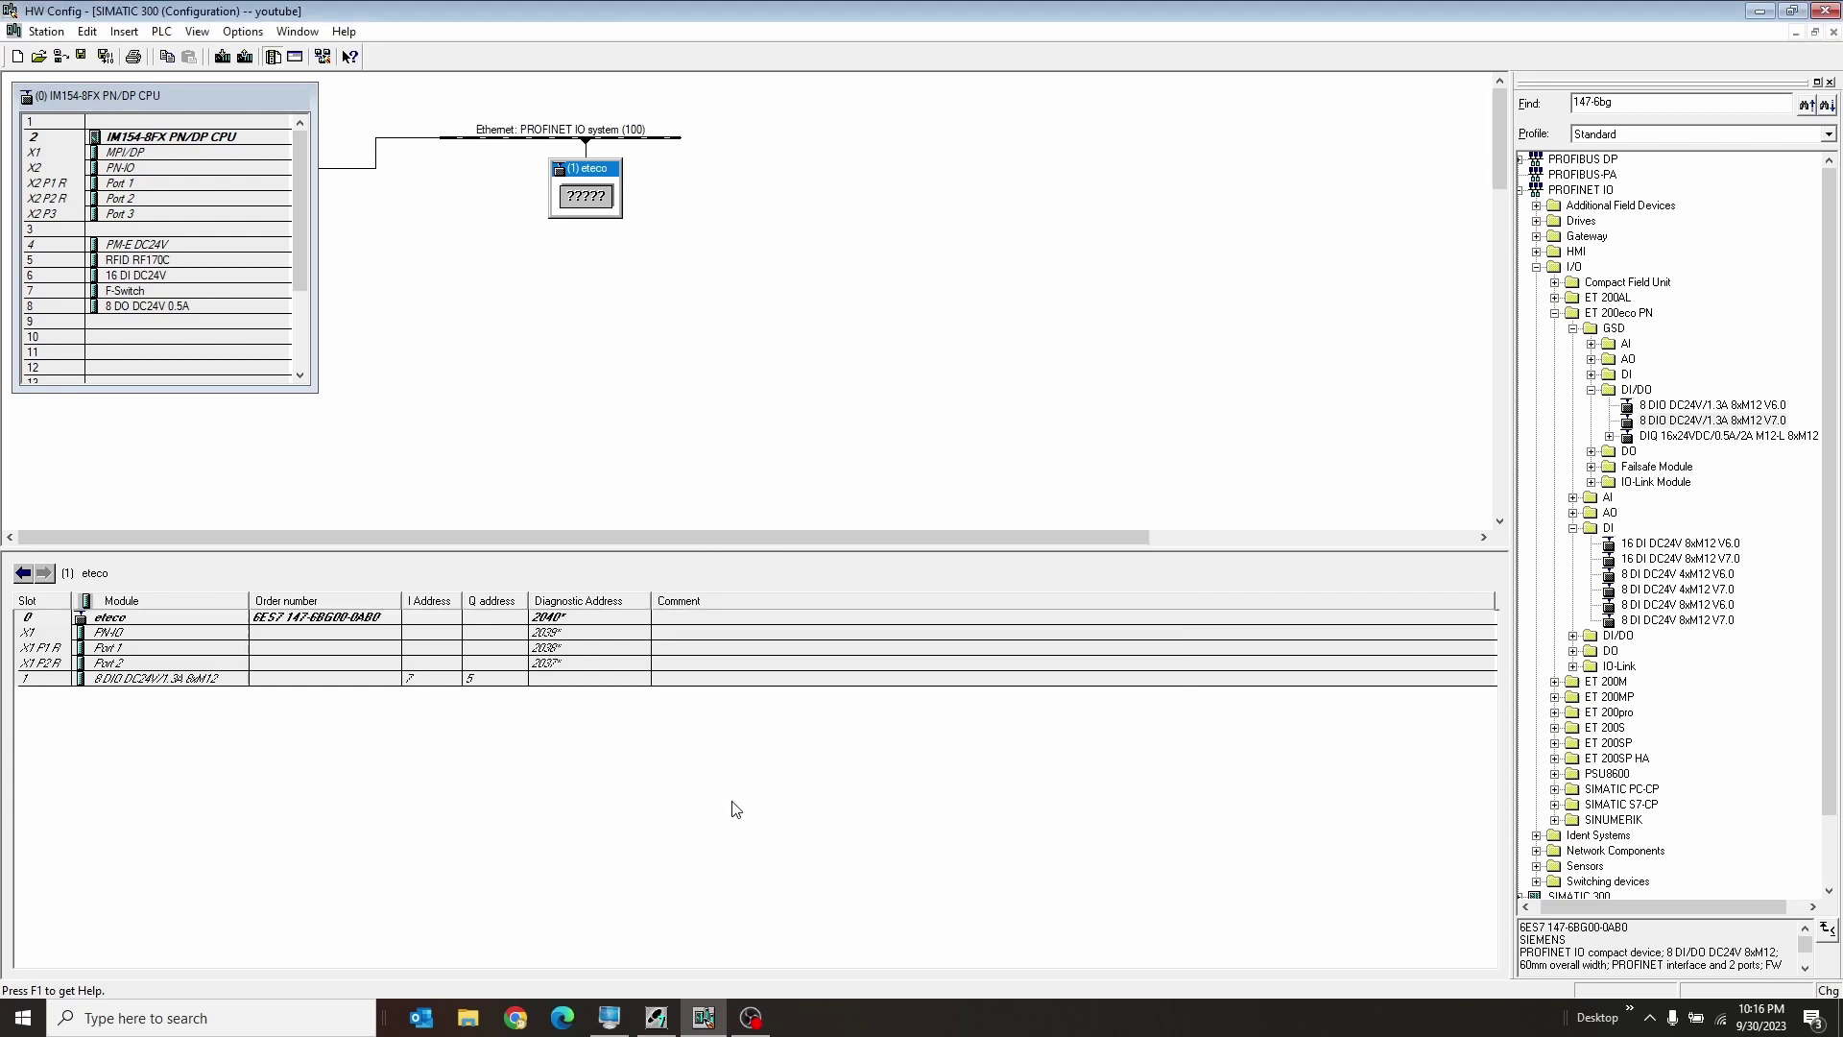
Step: Assign the device name eteco to the online ET 200eco PN through PLC > Ethernet > Assign Device Name
{"action": "left_click", "coordinate": [161, 30]}
{"action": "mouse_move", "coordinate": [334, 355]}
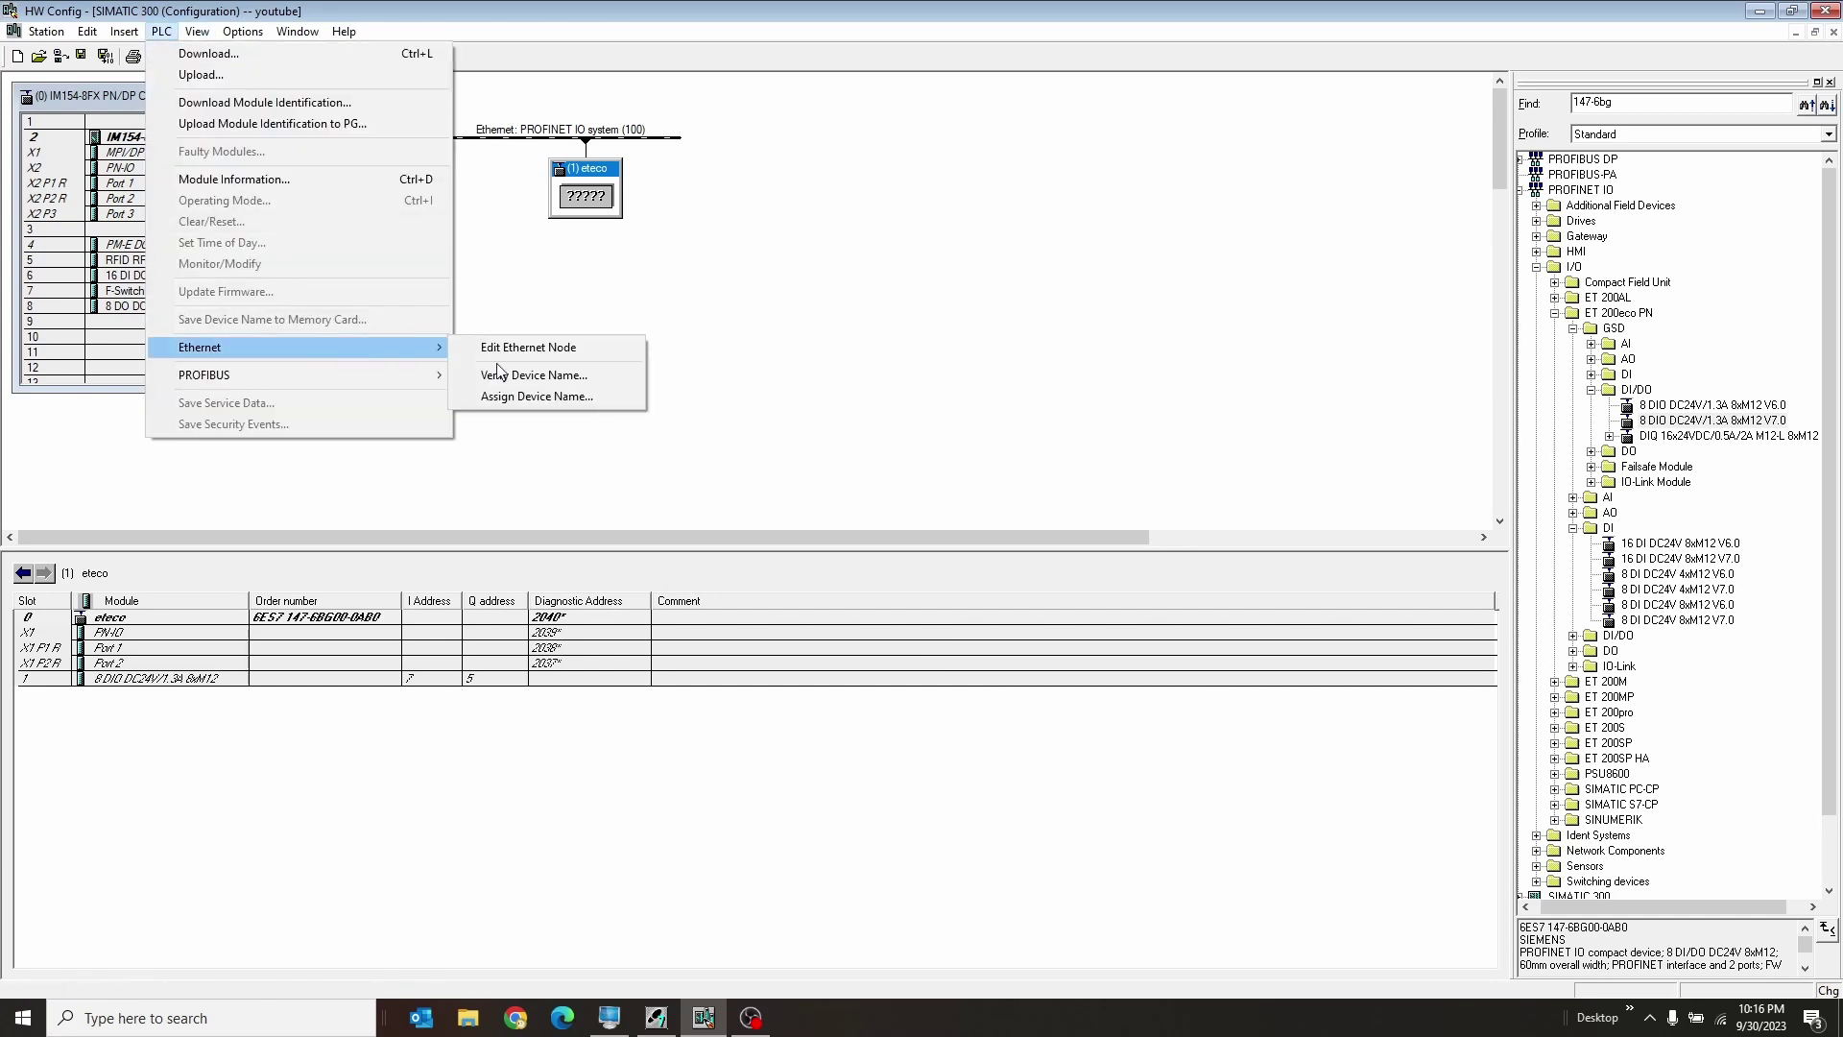
{"action": "left_click", "coordinate": [546, 394]}
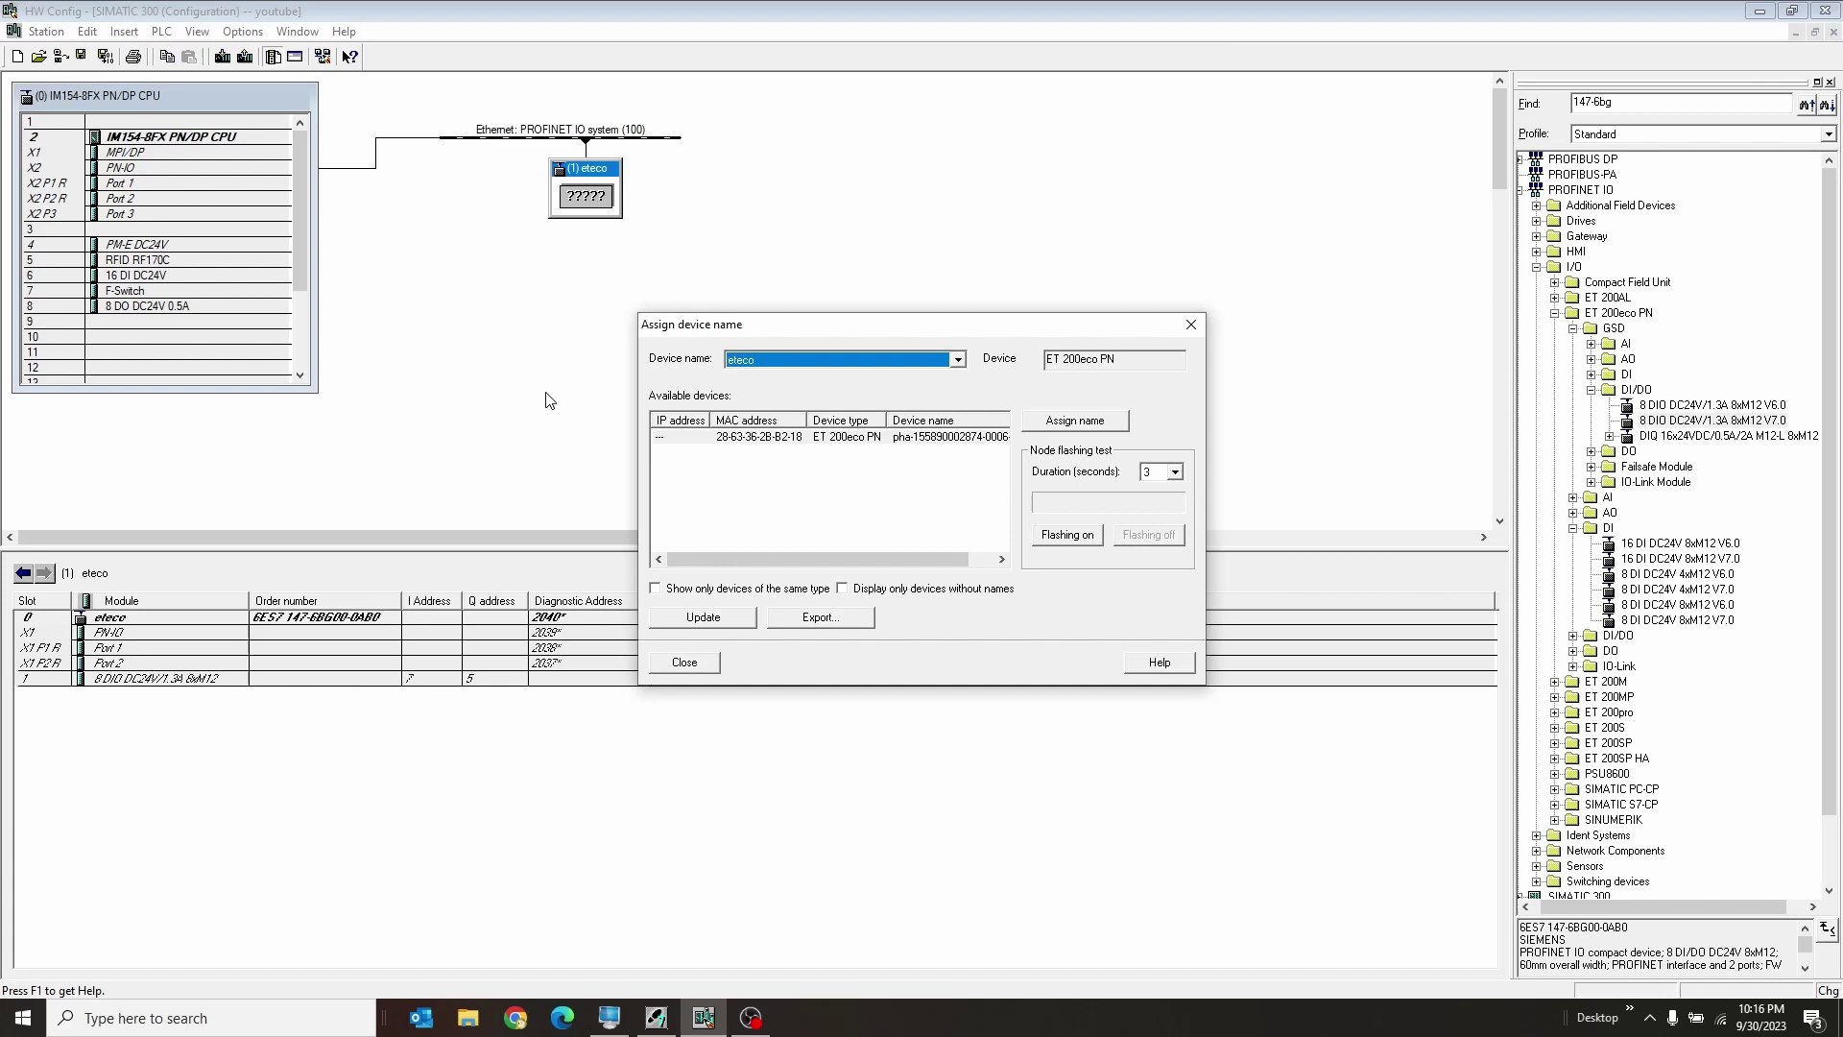
{"action": "left_click", "coordinate": [761, 593]}
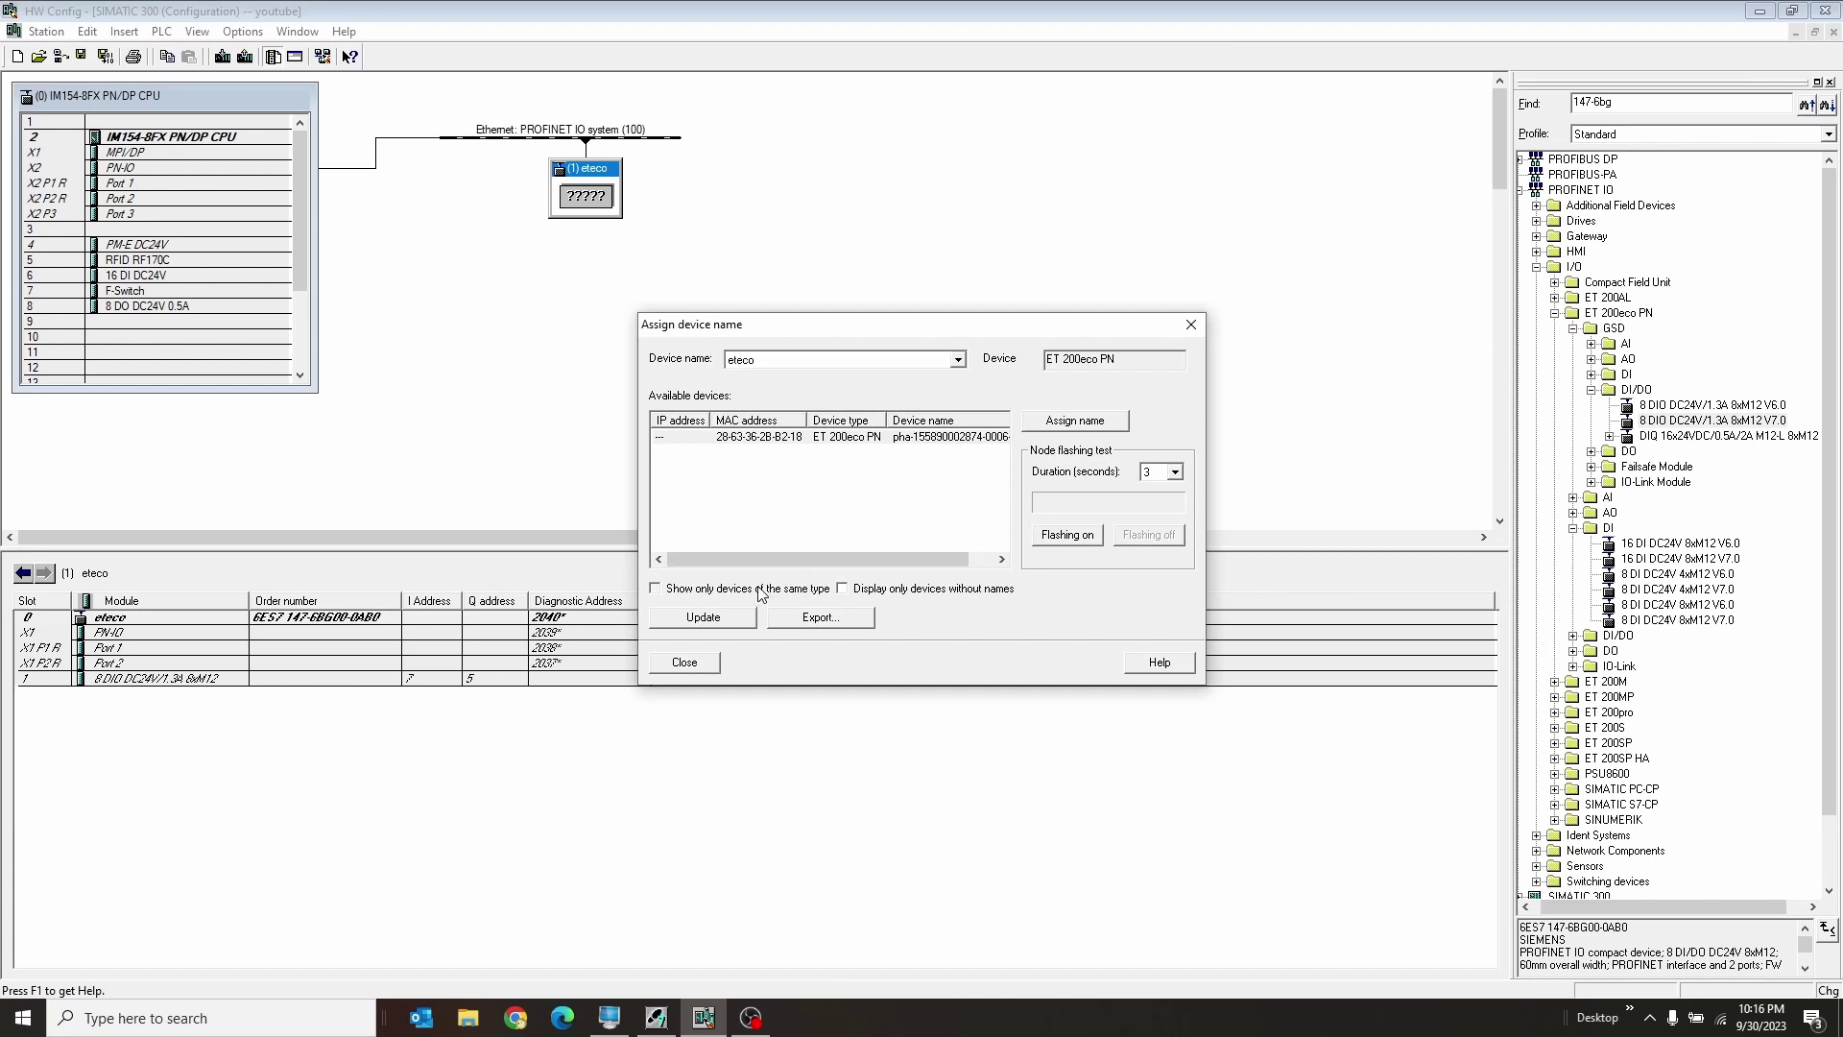
{"action": "left_click", "coordinate": [937, 589]}
{"action": "left_click", "coordinate": [937, 590]}
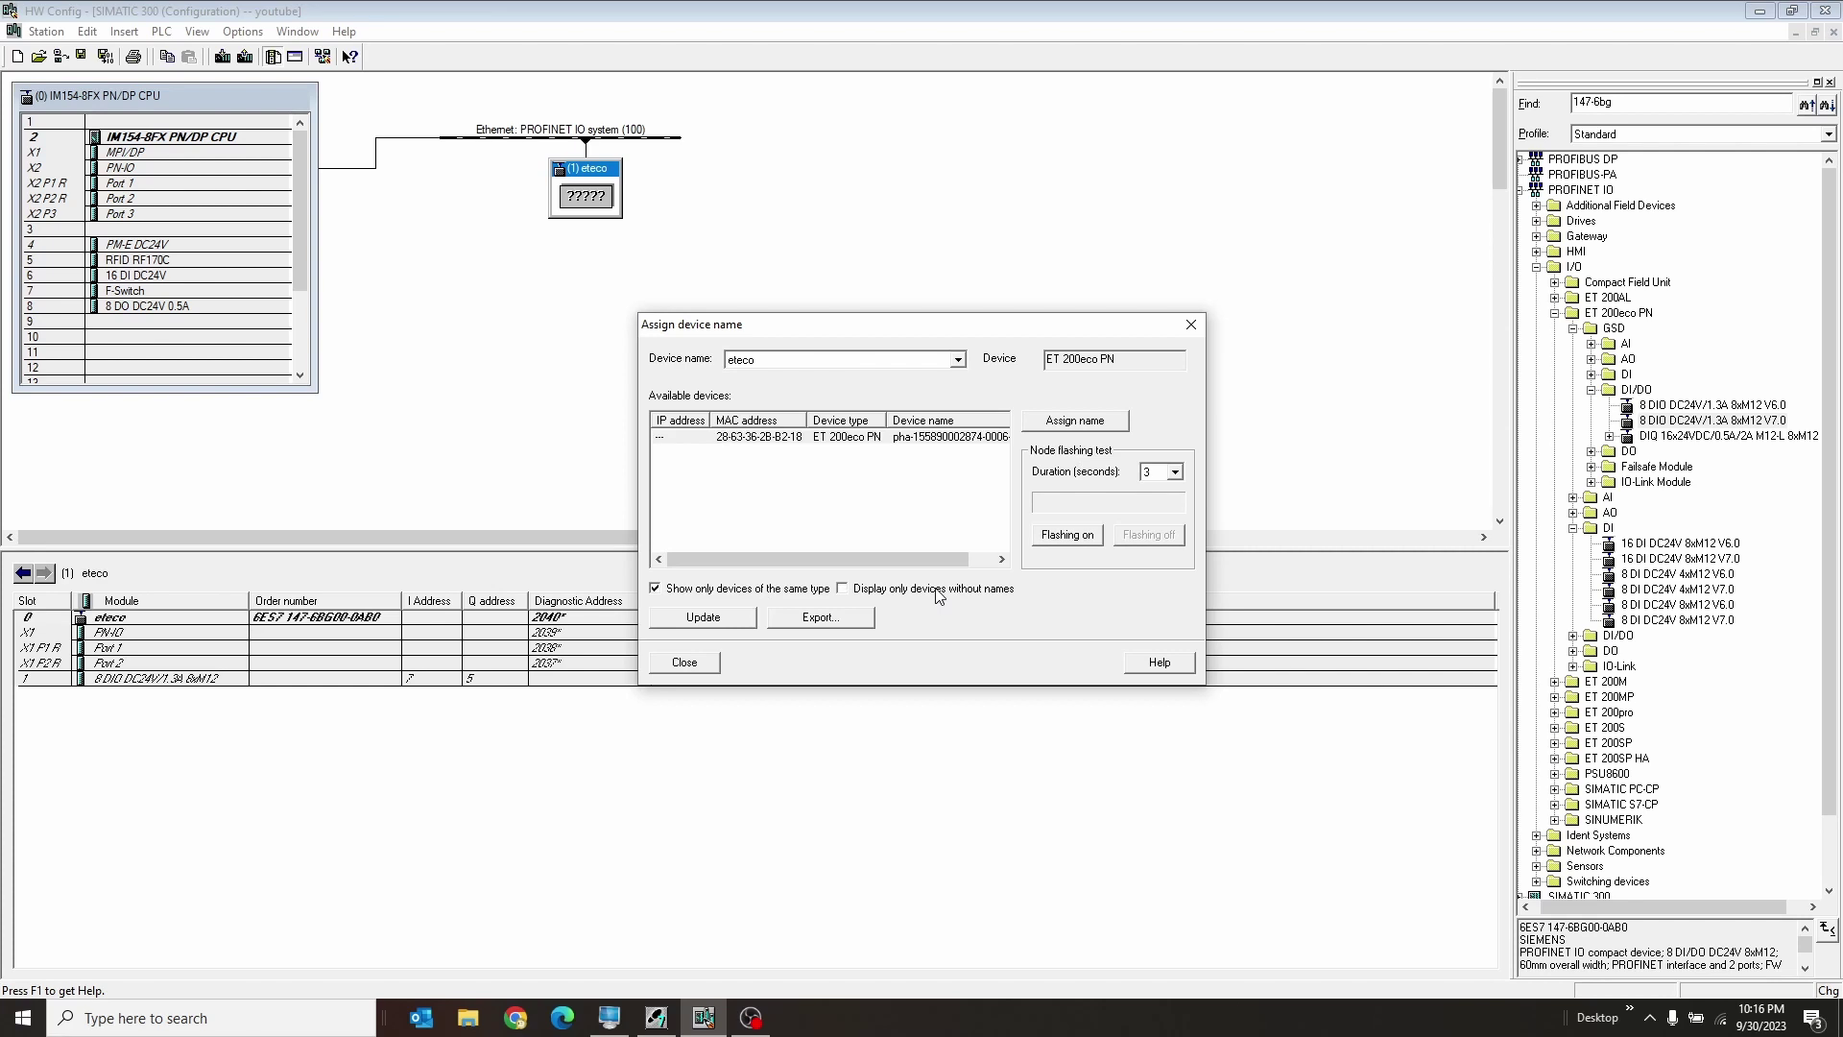
{"action": "left_click", "coordinate": [910, 441]}
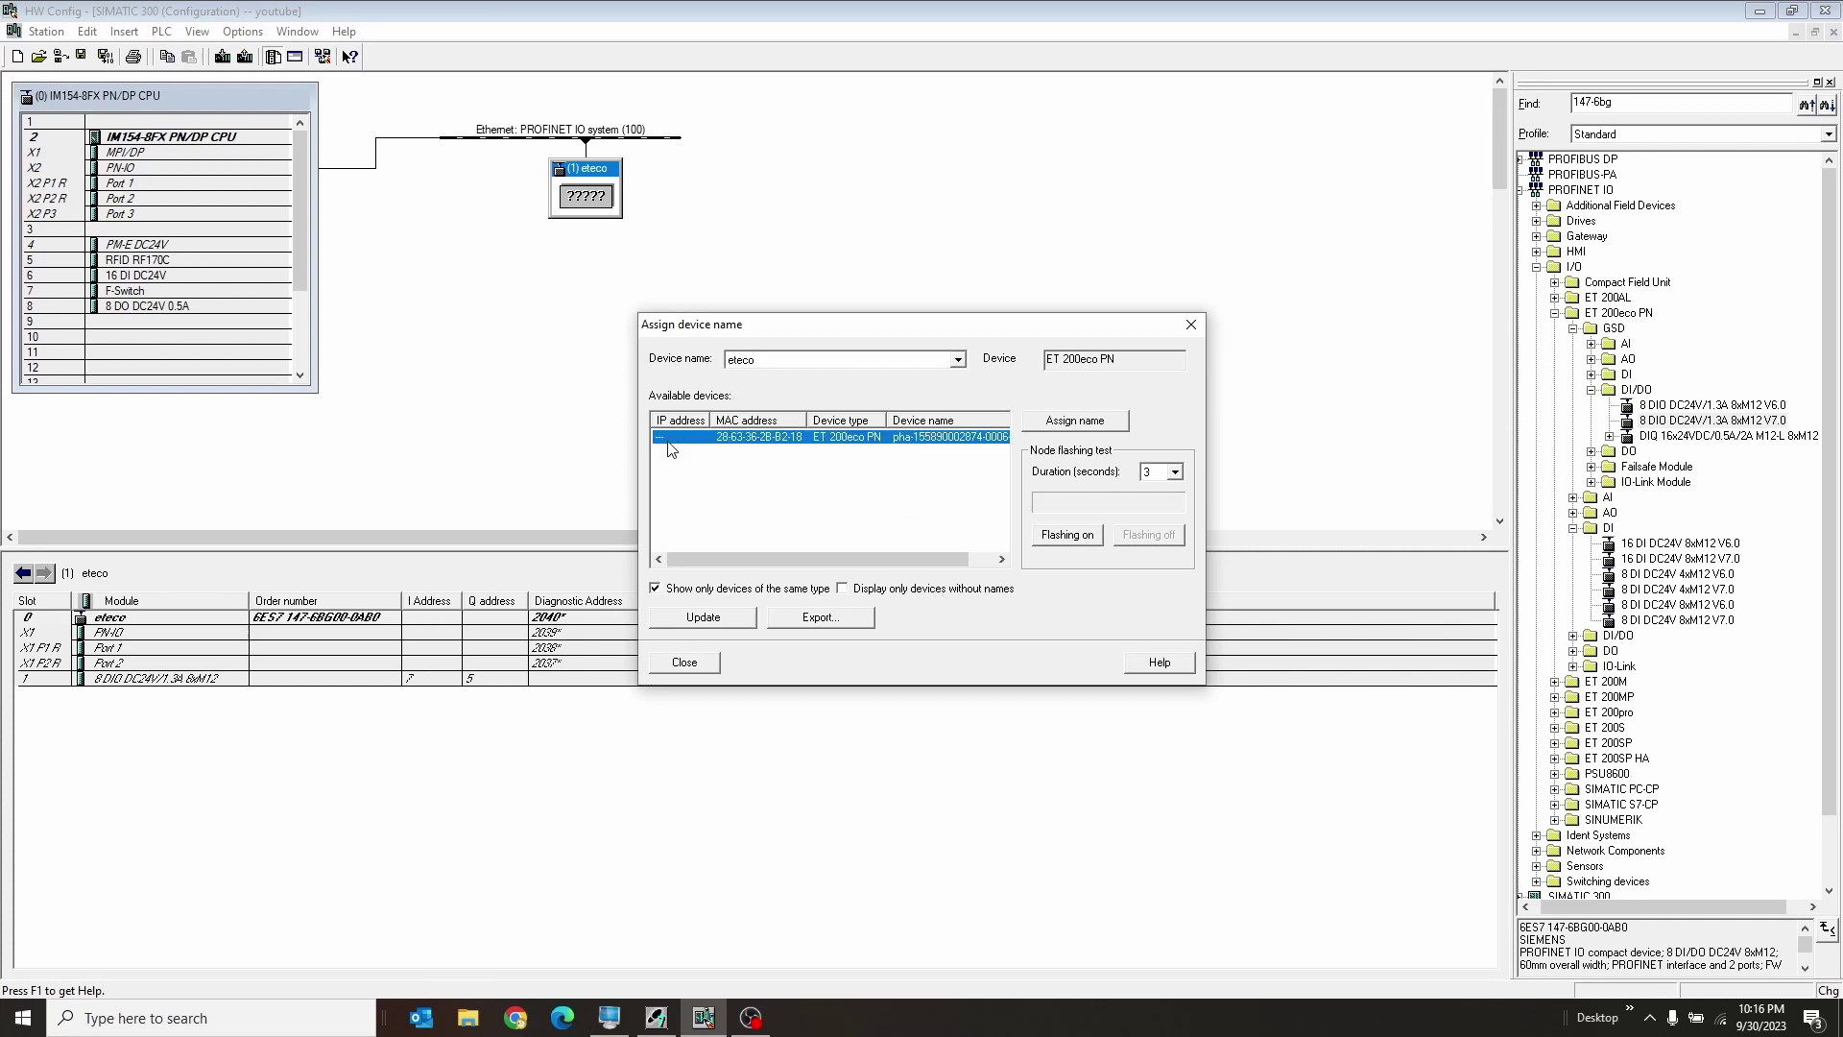
{"action": "left_click", "coordinate": [1060, 423]}
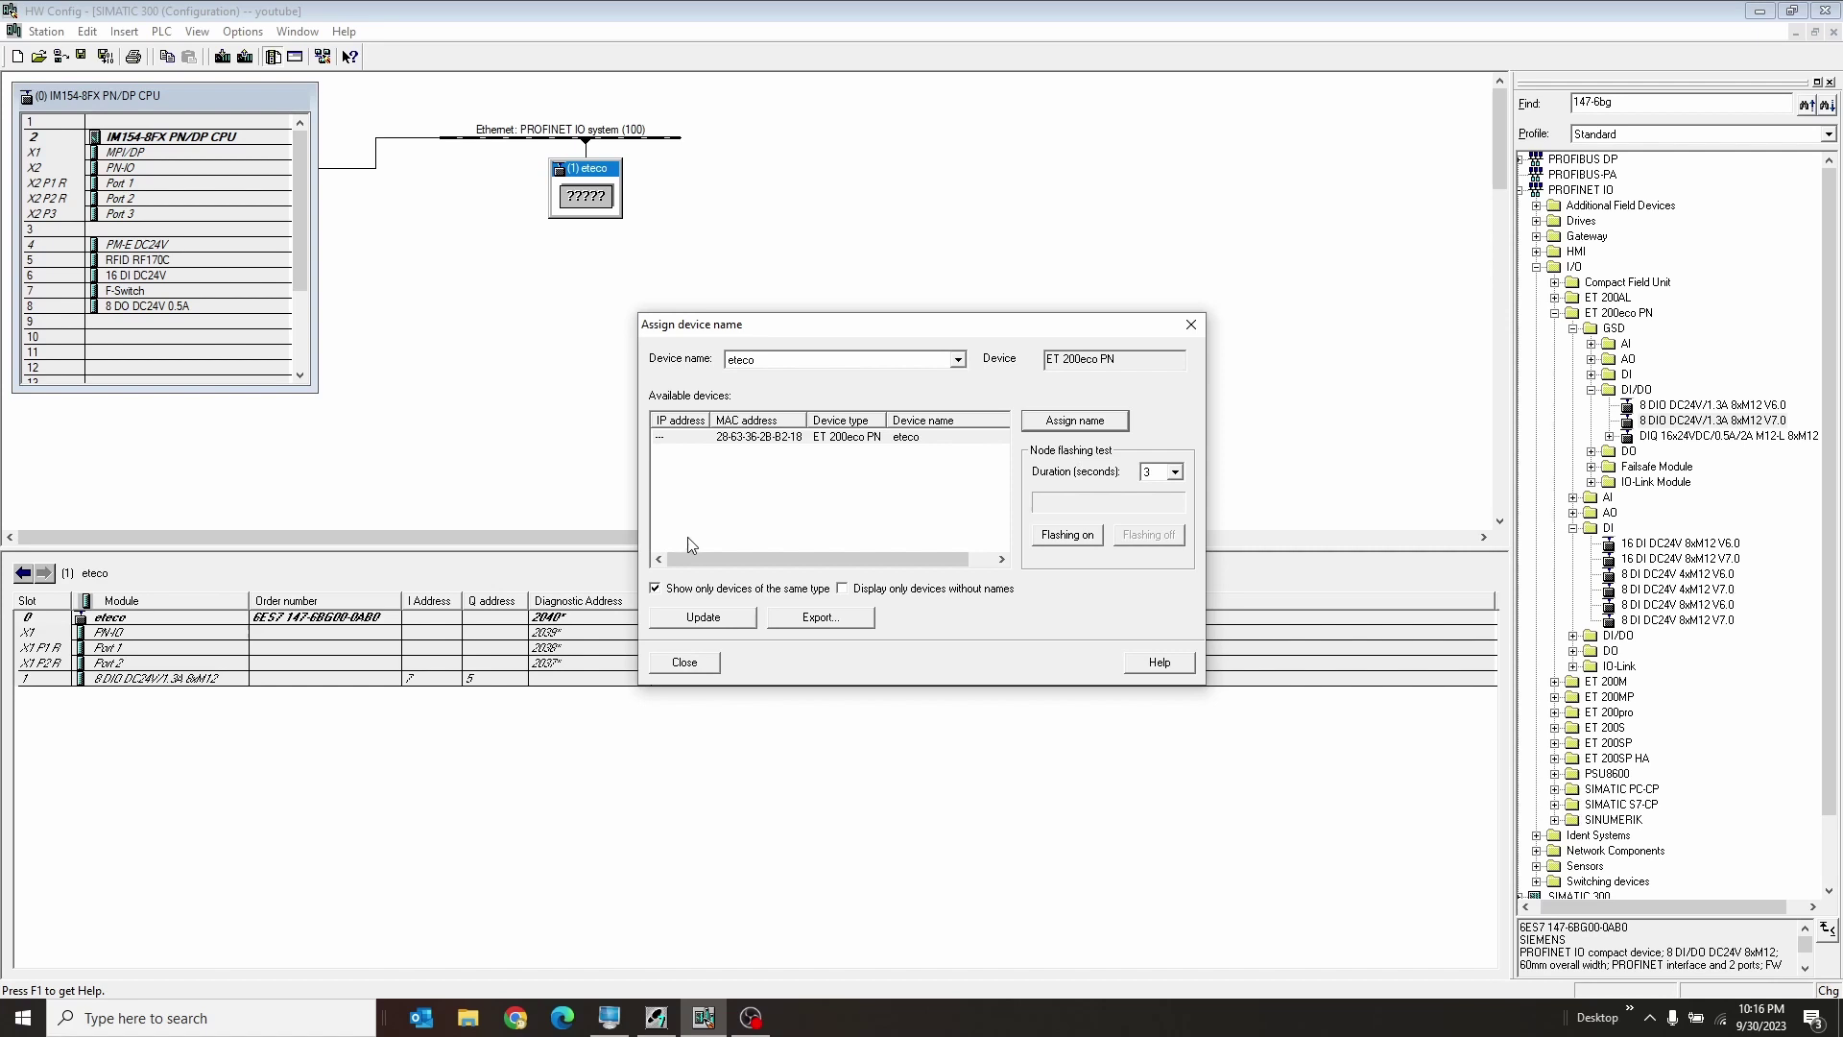
Step: Refresh the device list to verify the eteco name, then close the dialog
{"action": "left_click", "coordinate": [689, 627]}
{"action": "left_click", "coordinate": [734, 617]}
{"action": "left_click", "coordinate": [698, 615]}
{"action": "left_click", "coordinate": [694, 666]}
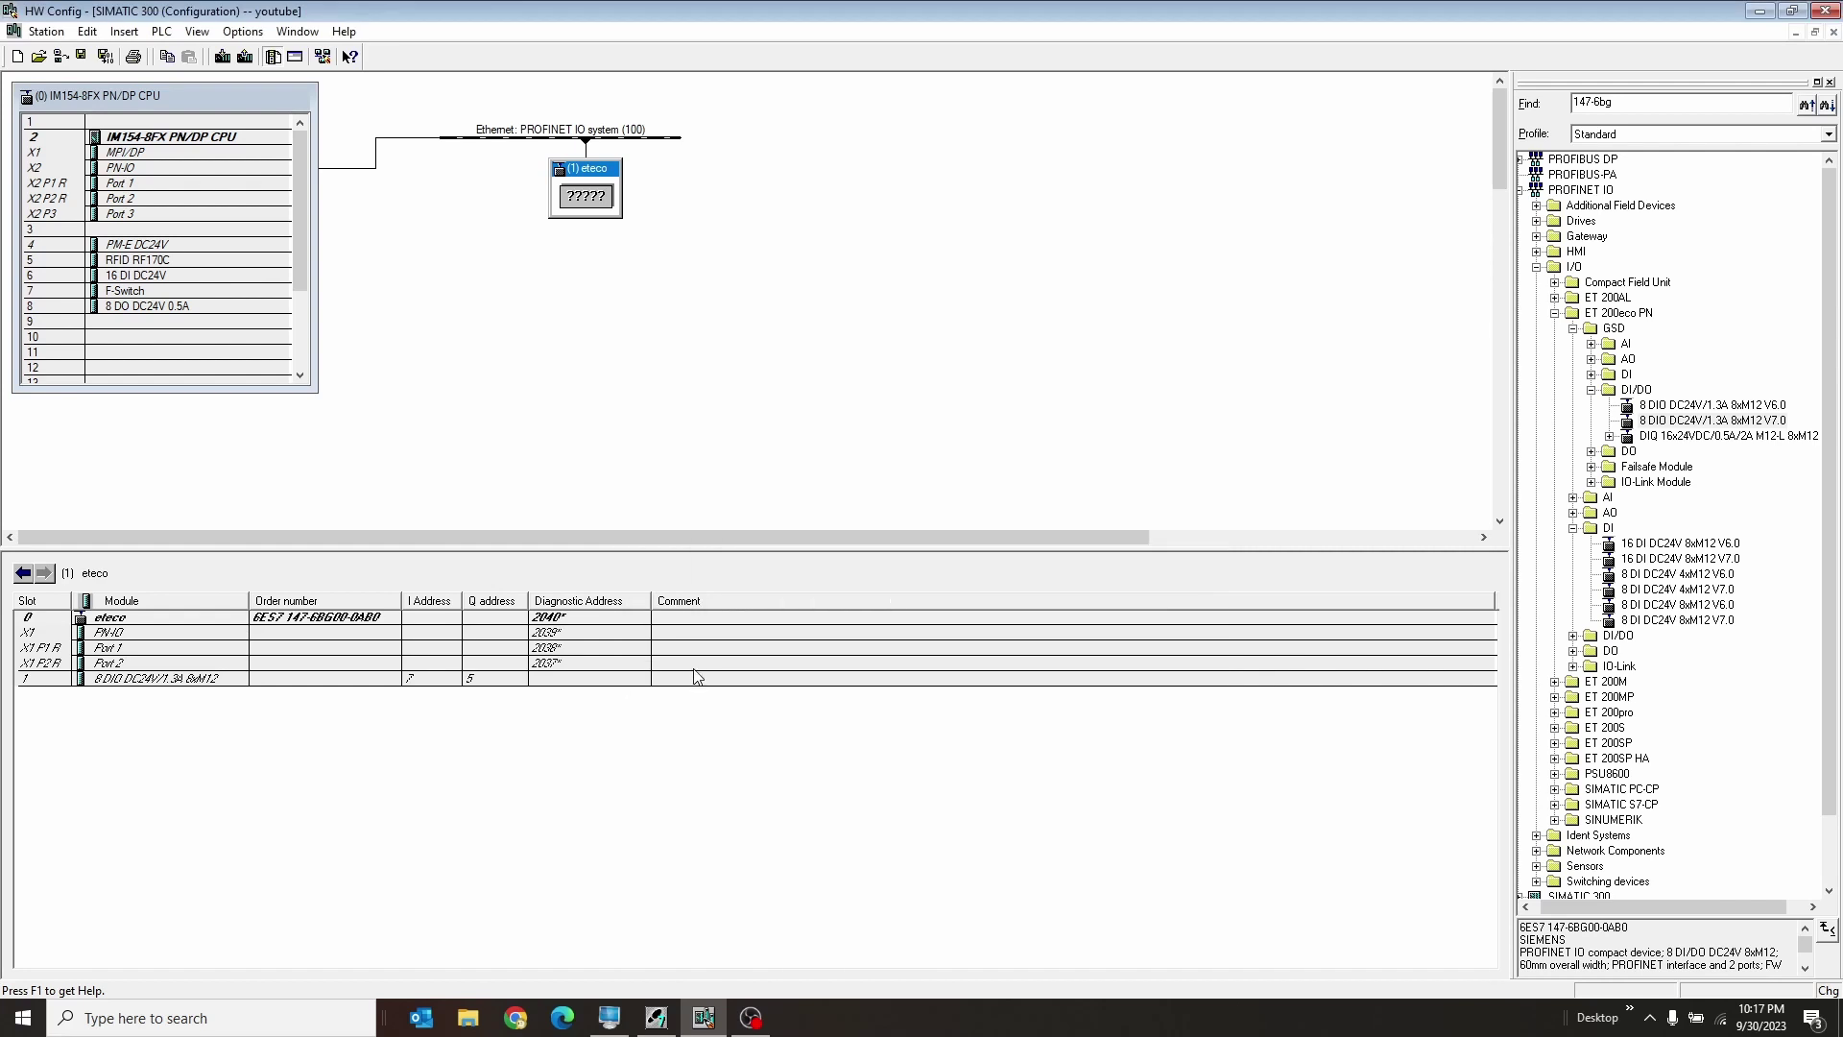
{"action": "left_click", "coordinate": [625, 384]}
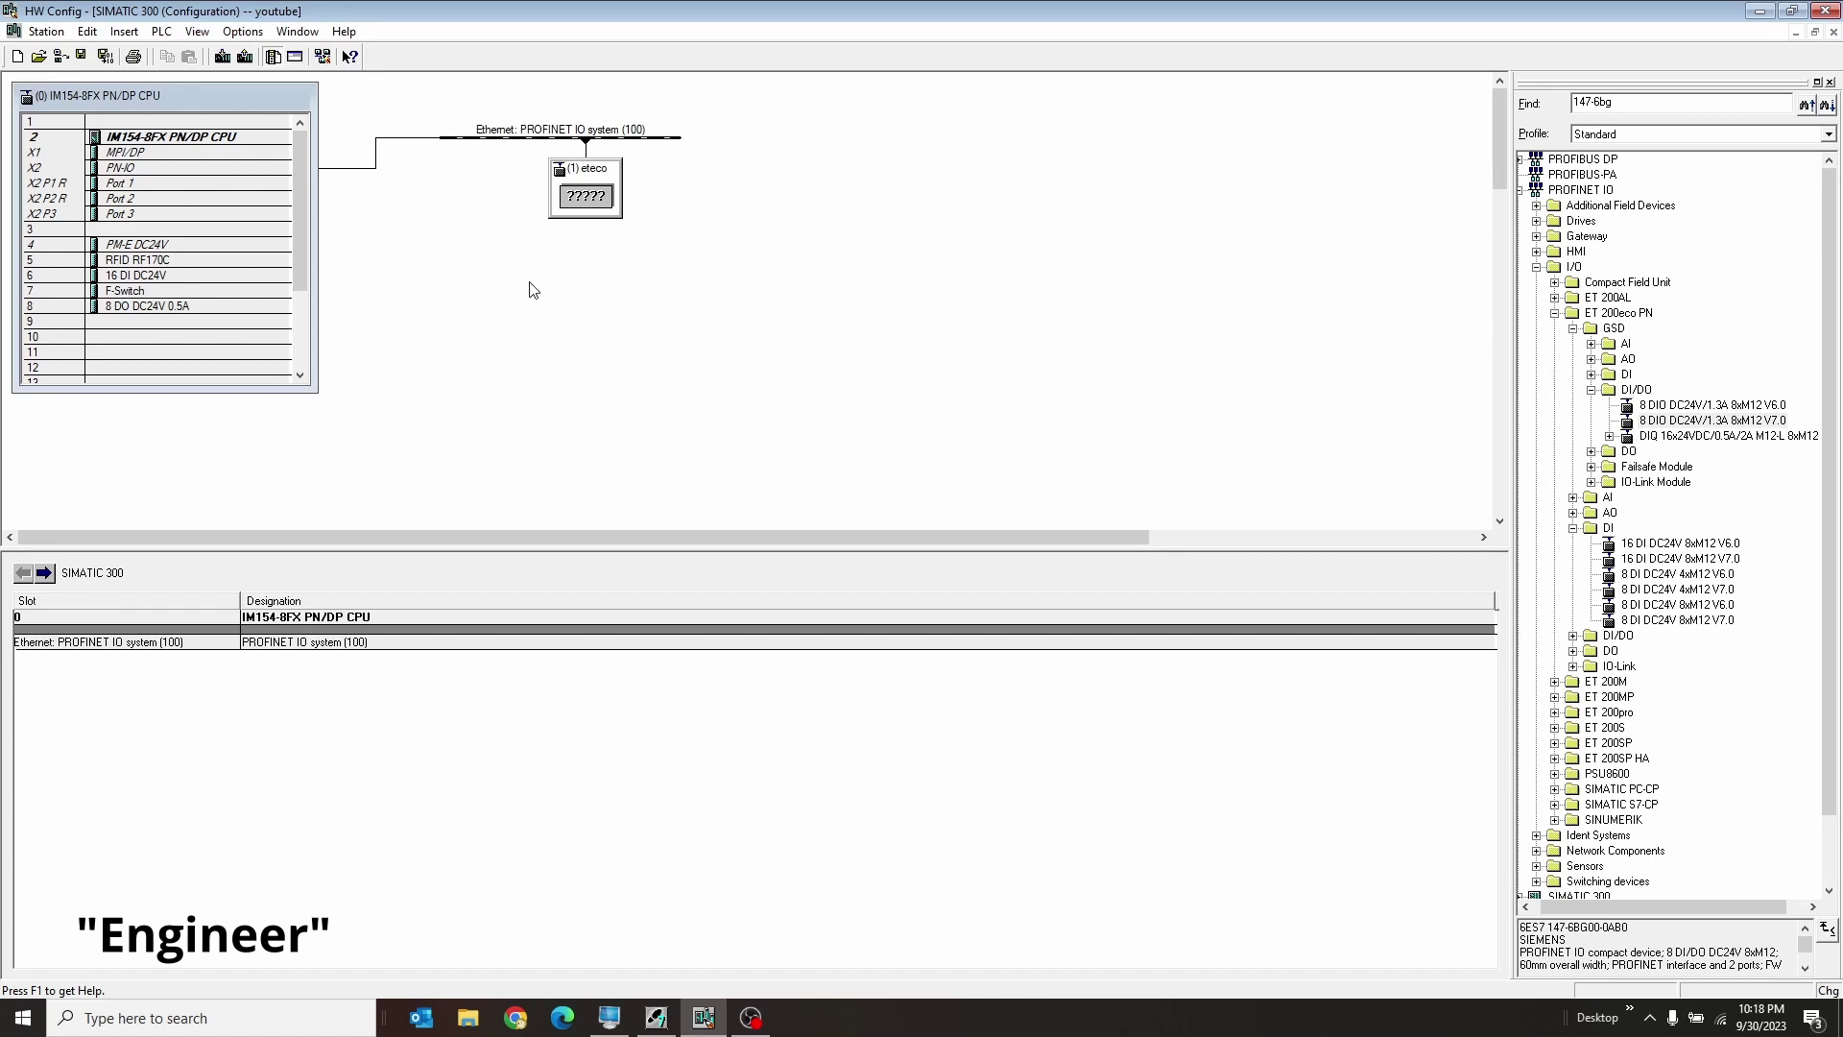
Step: Save and compile the station, entering the safety program password
{"action": "left_click", "coordinate": [107, 56]}
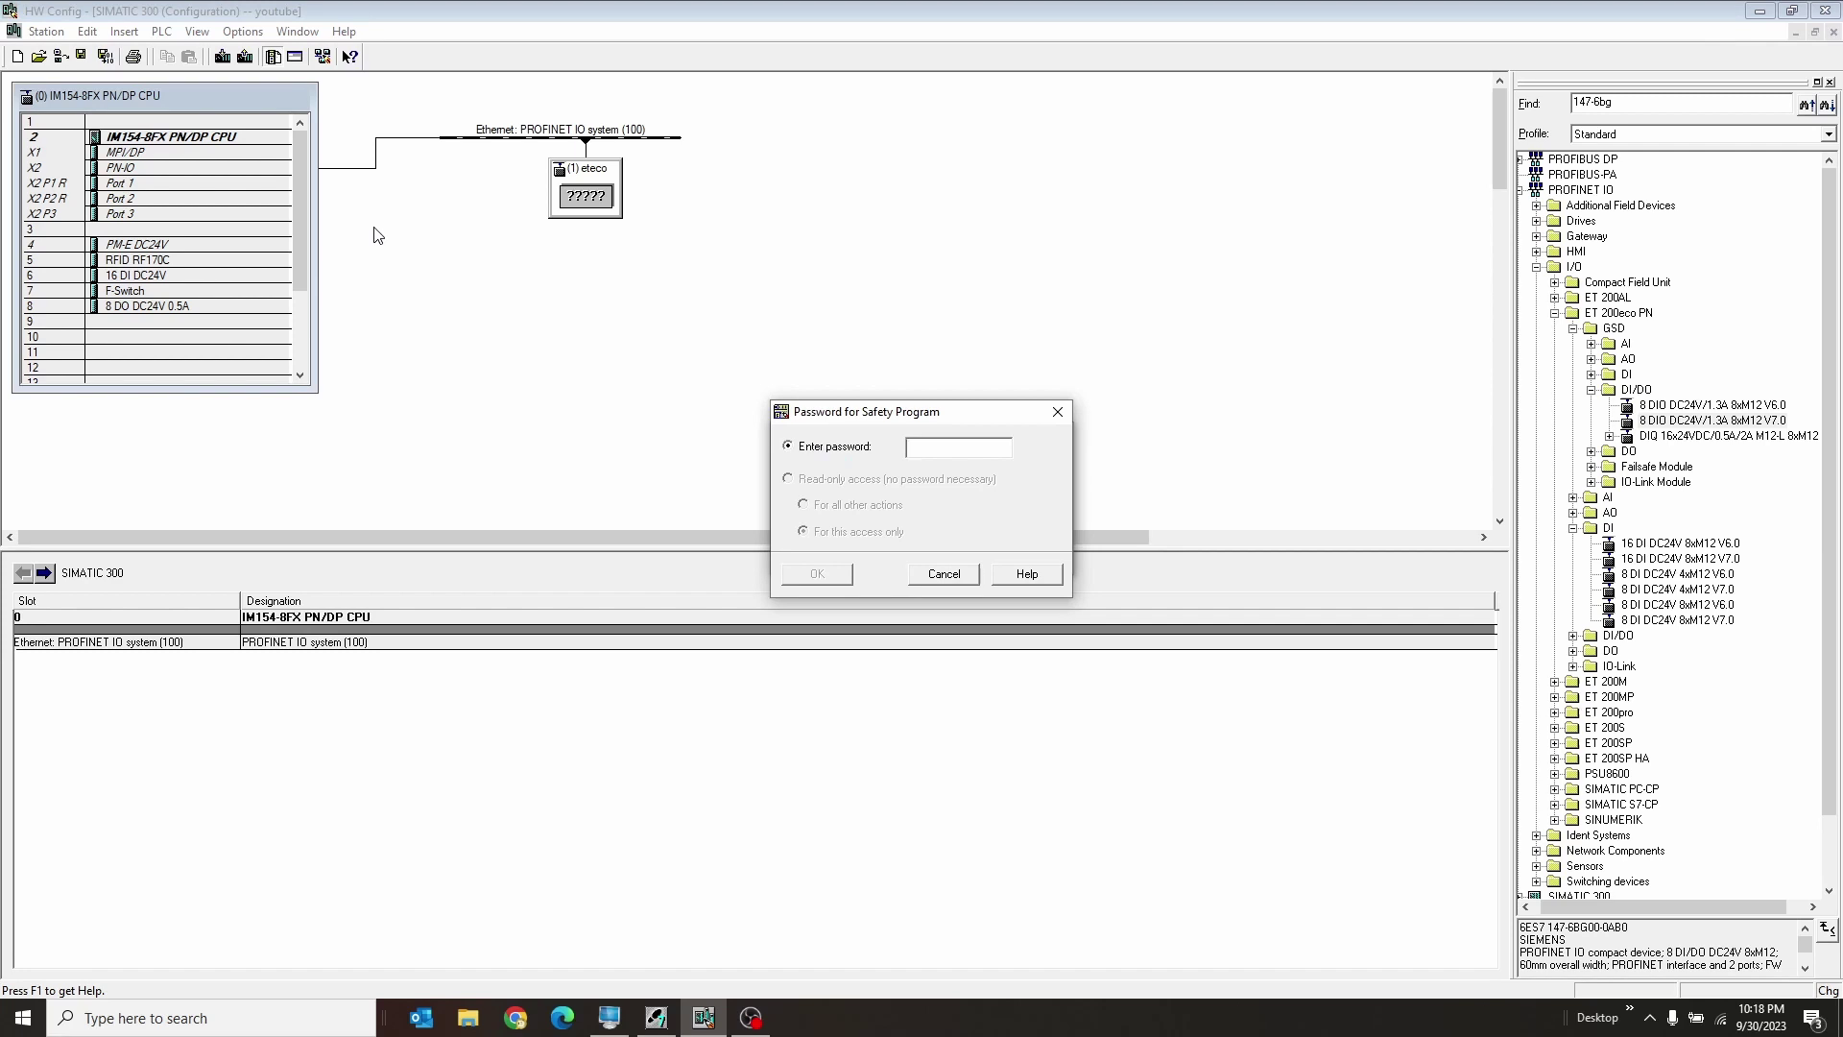
{"action": "type", "text": "****"}
{"action": "key", "text": "Return"}
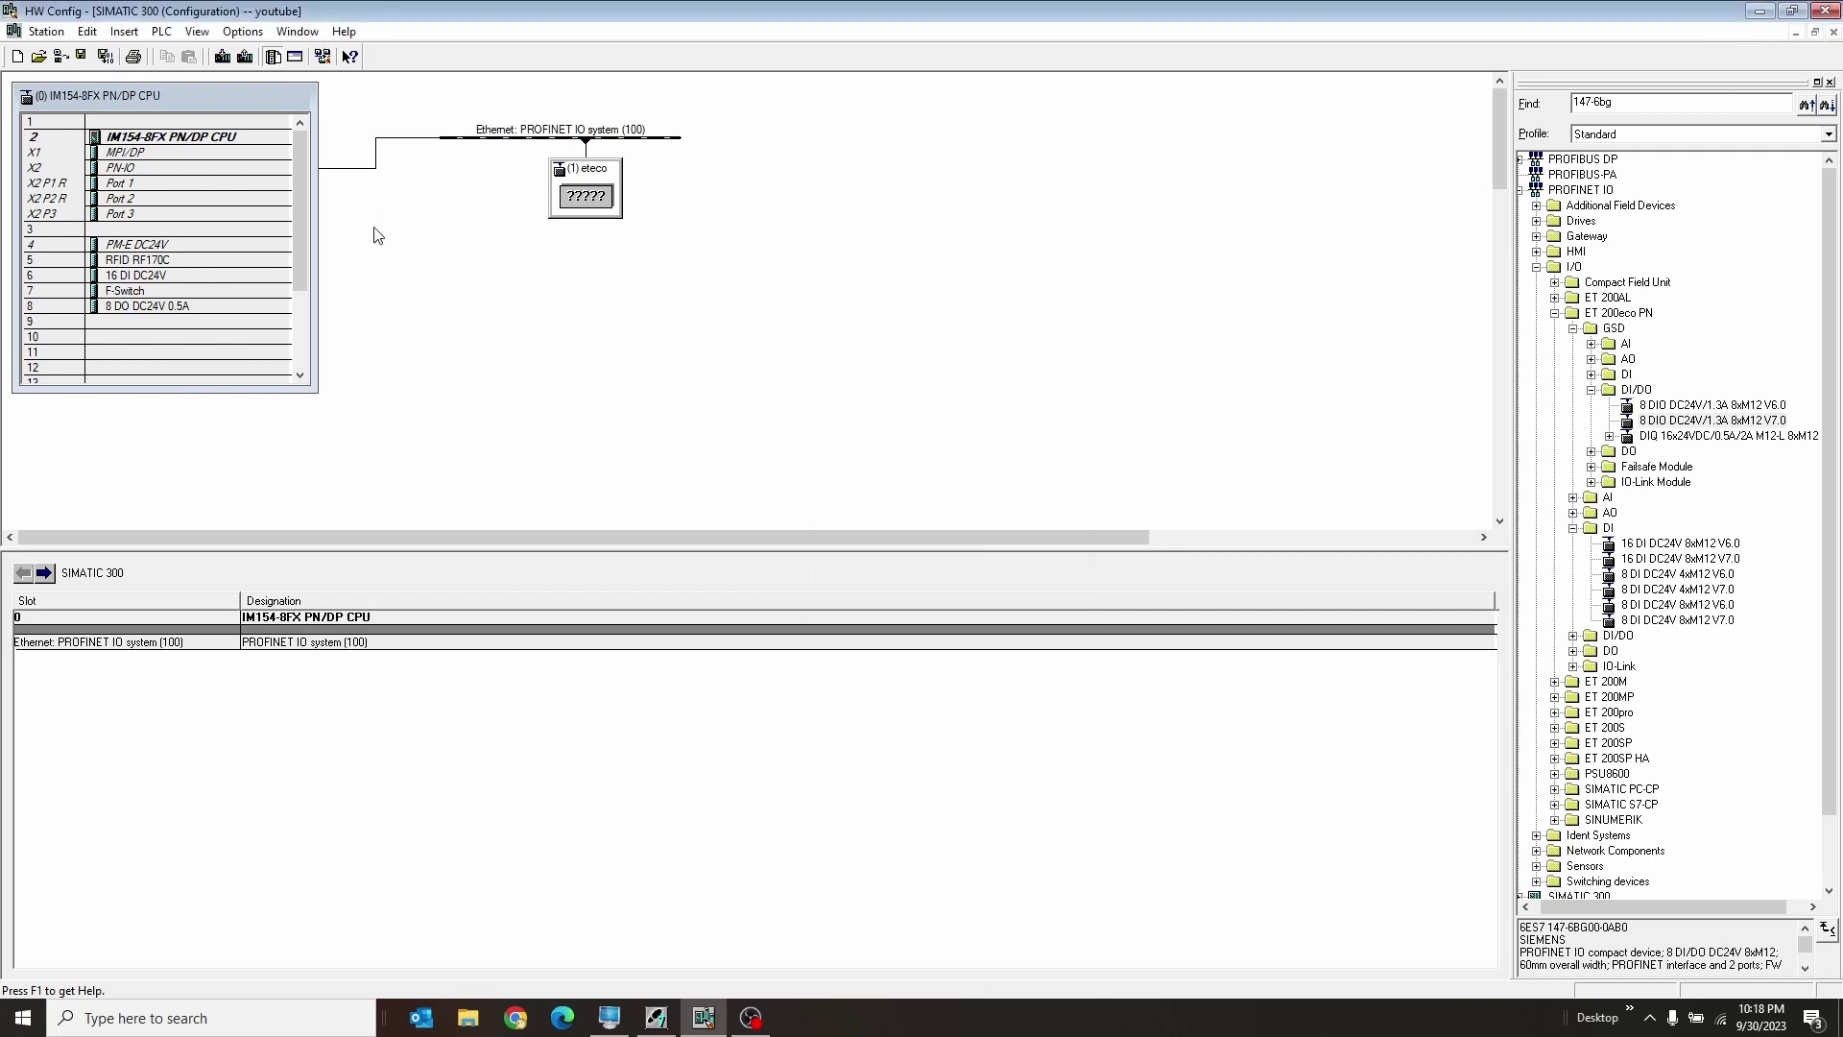
Step: Download the configuration to the IM154-8FX PN/DP CPU at 192.168.0.10 and restart the CPU
{"action": "left_click", "coordinate": [227, 61]}
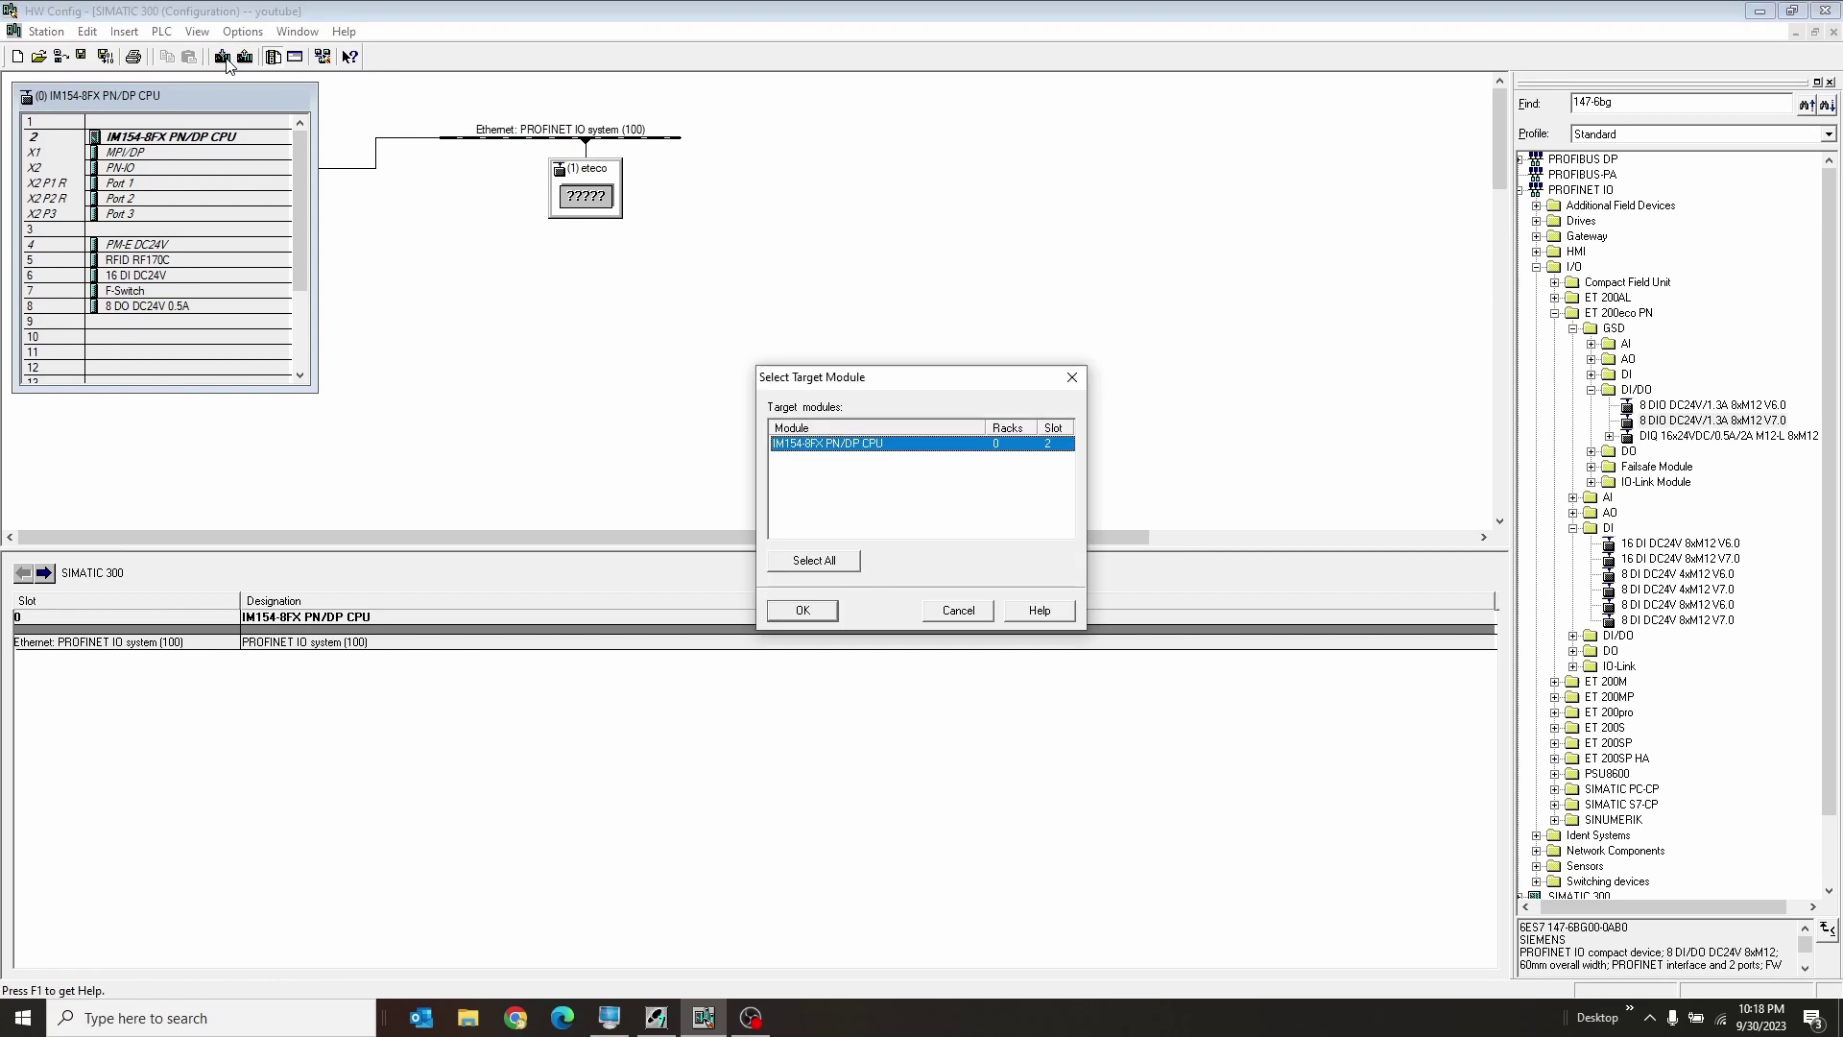
{"action": "left_click", "coordinate": [802, 612]}
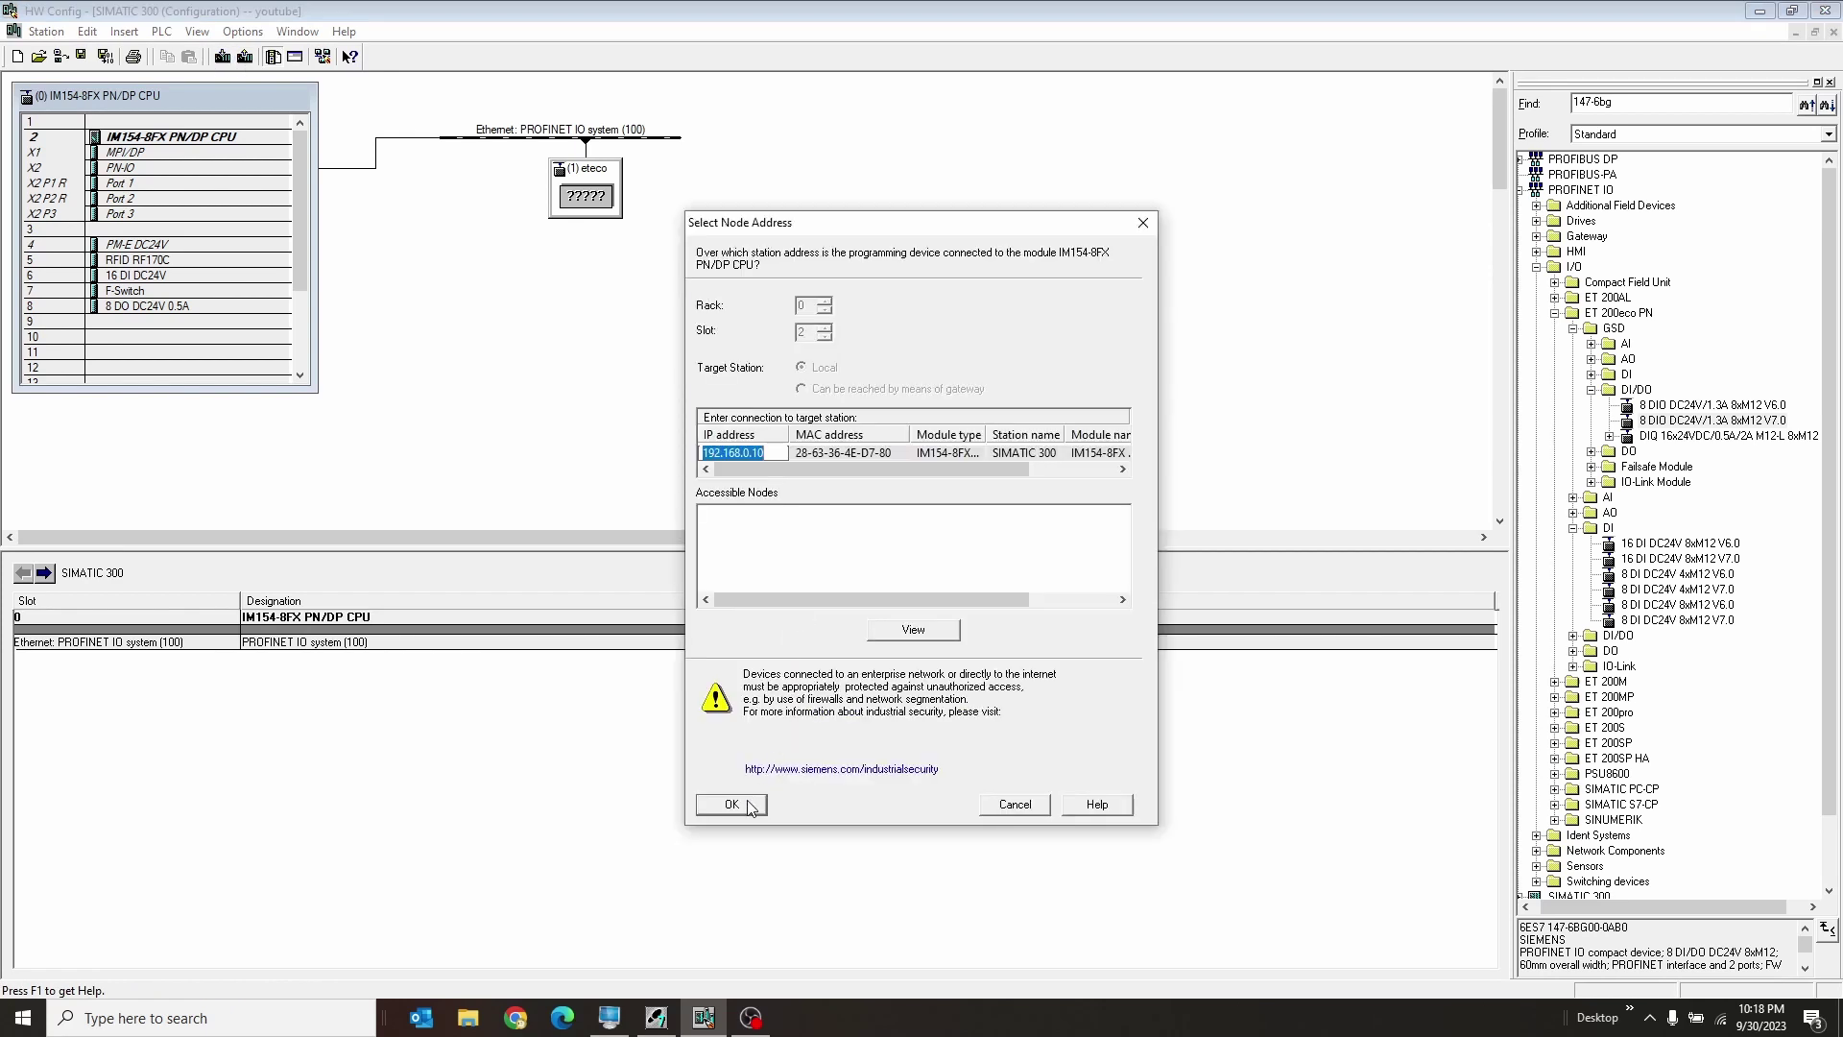
{"action": "left_click", "coordinate": [732, 805]}
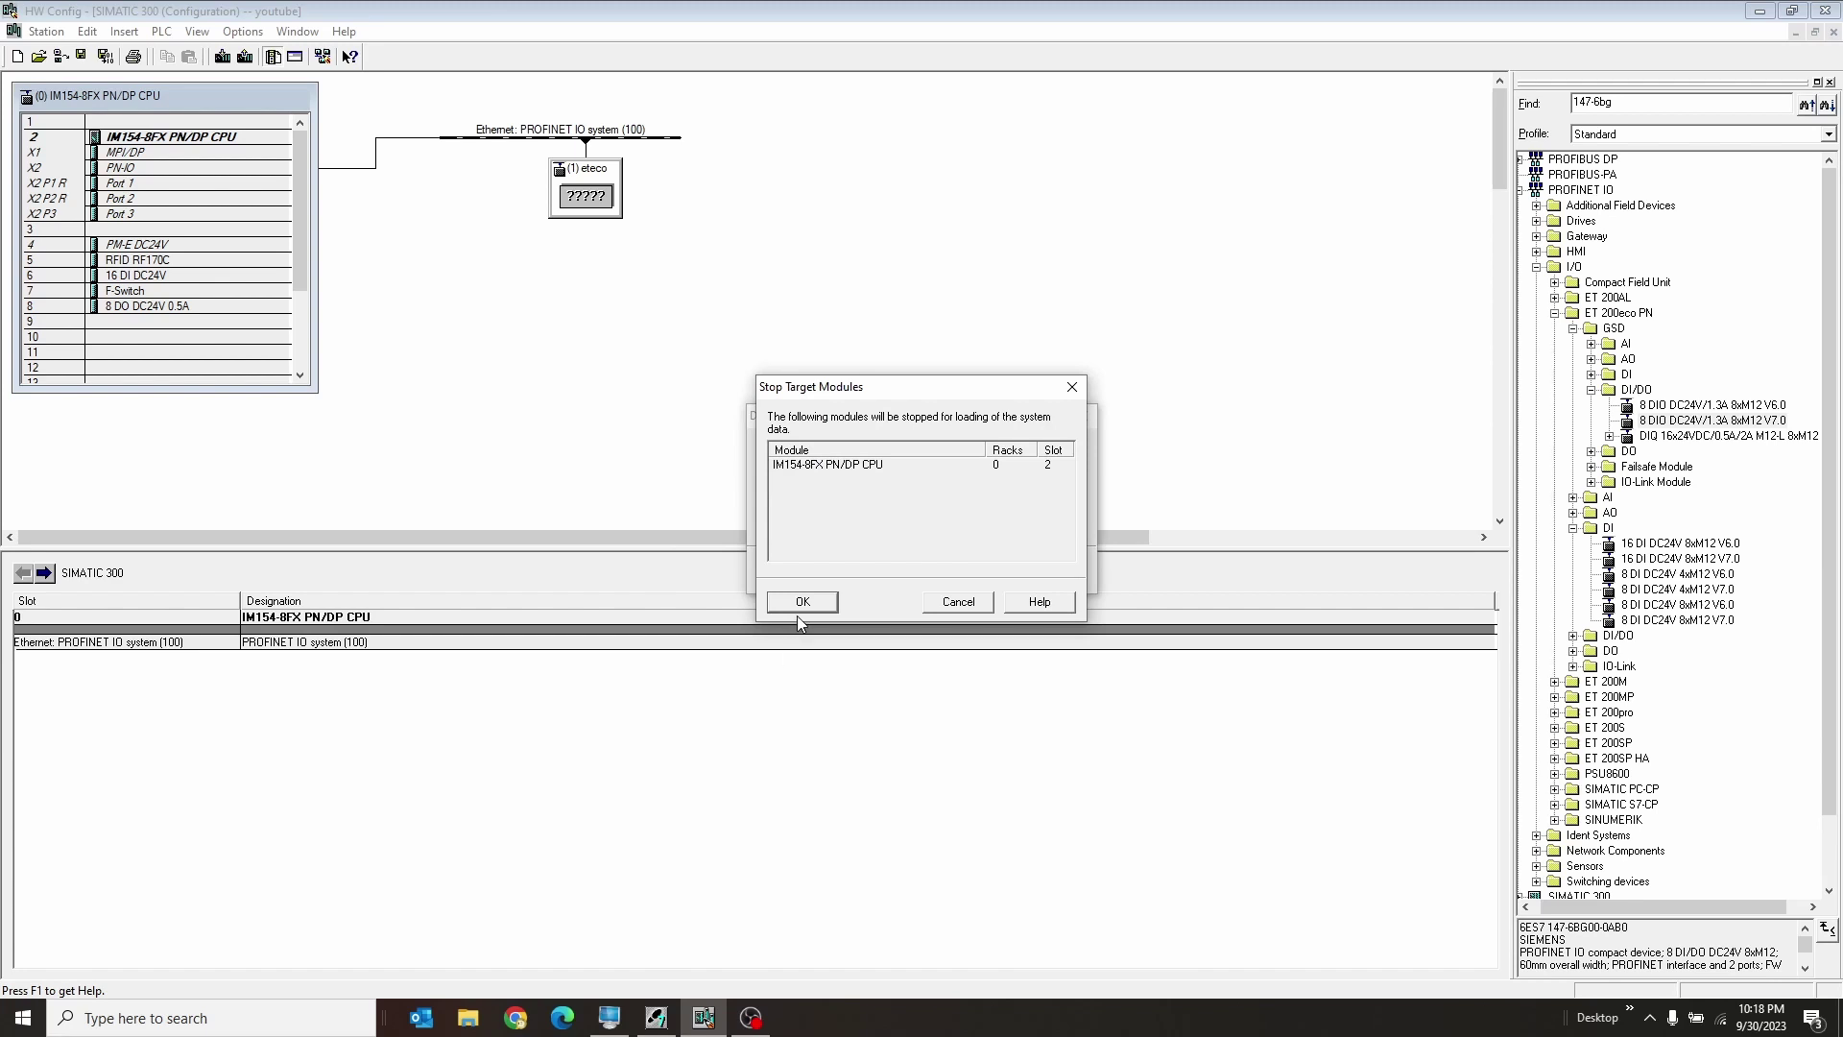
{"action": "left_click", "coordinate": [803, 605]}
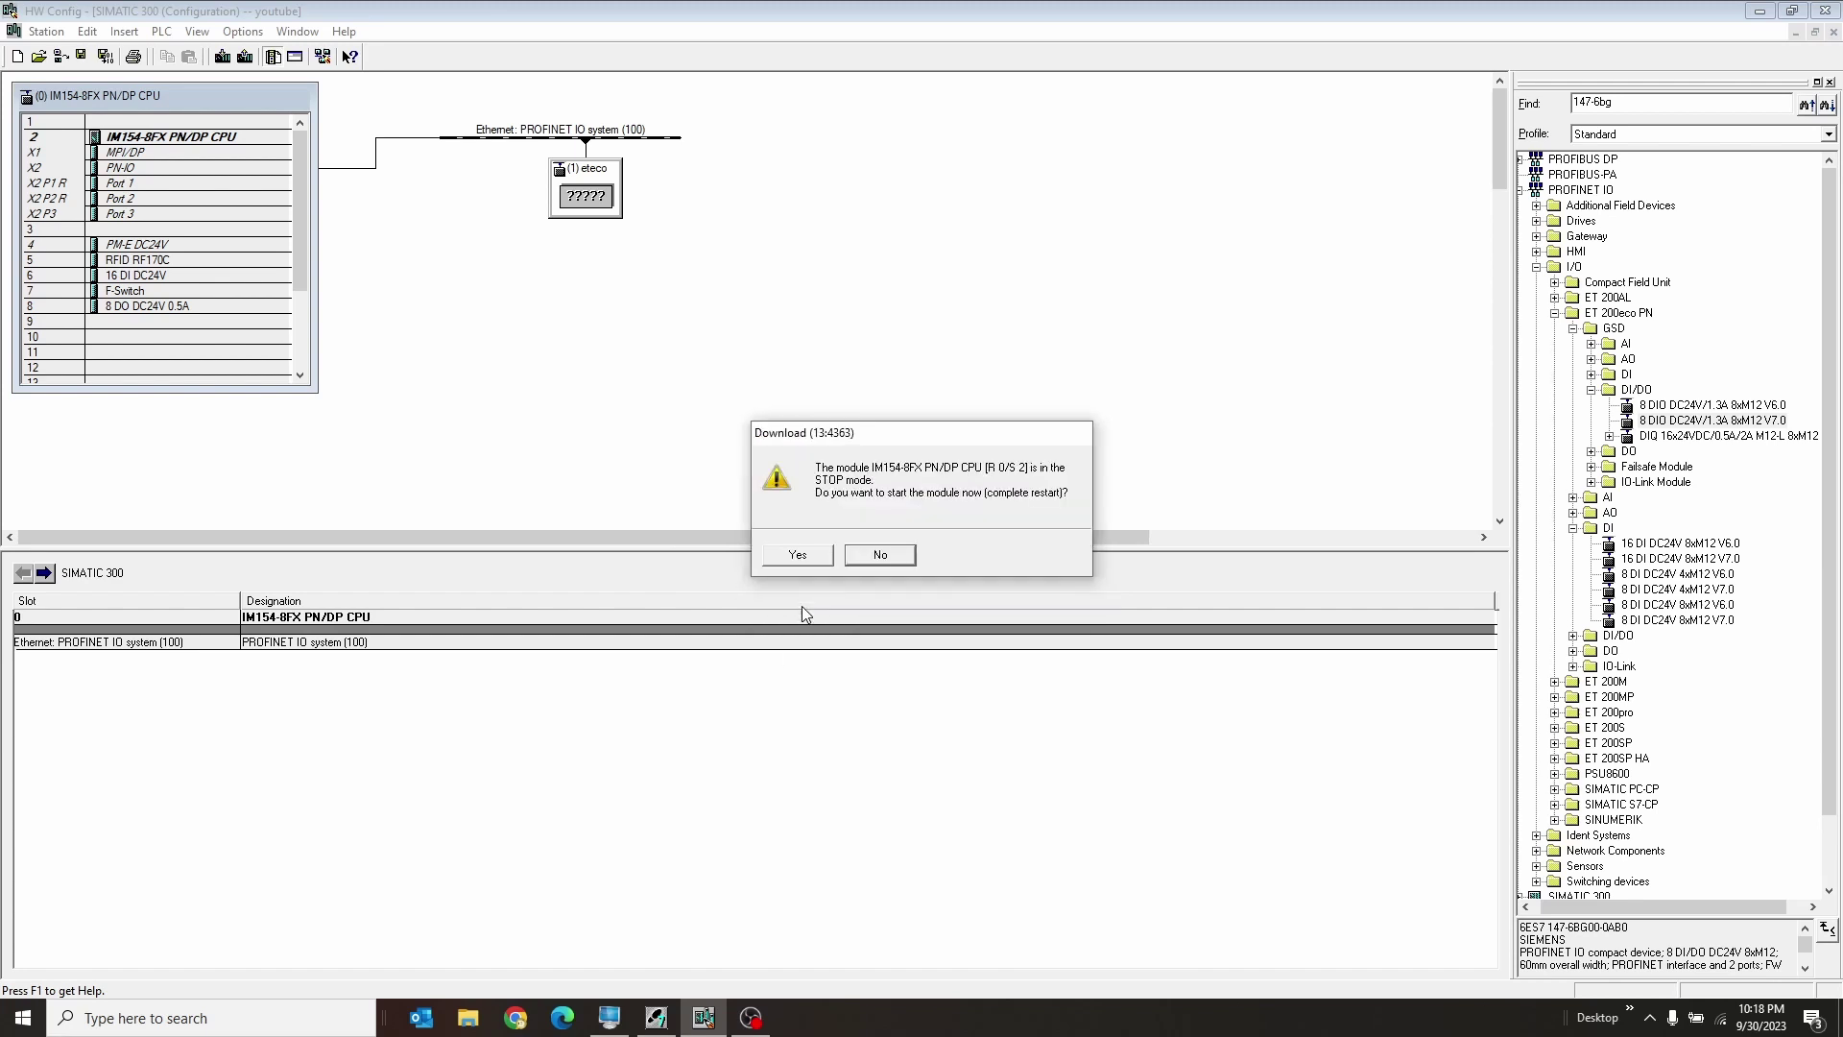
{"action": "left_click", "coordinate": [800, 557]}
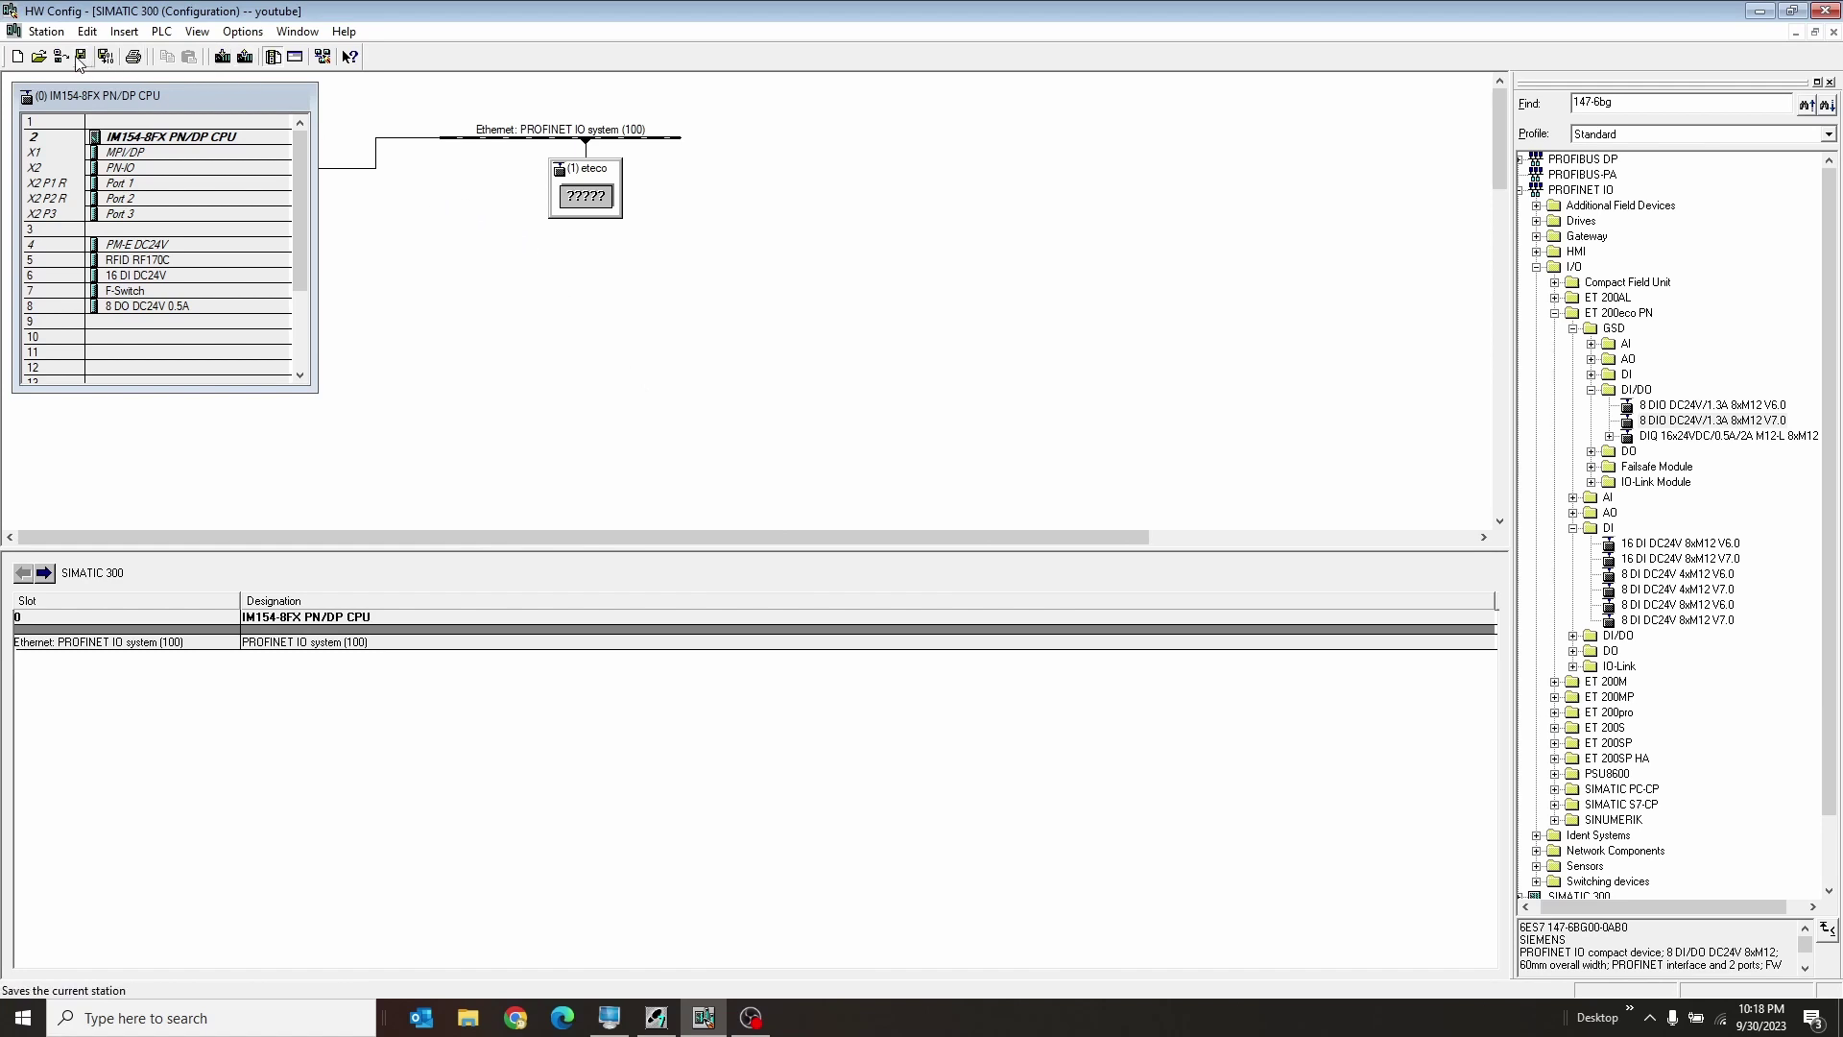
Step: Switch the station to online diagnostics and inspect the IM154-8FX CPU's modules
{"action": "left_click", "coordinate": [323, 56]}
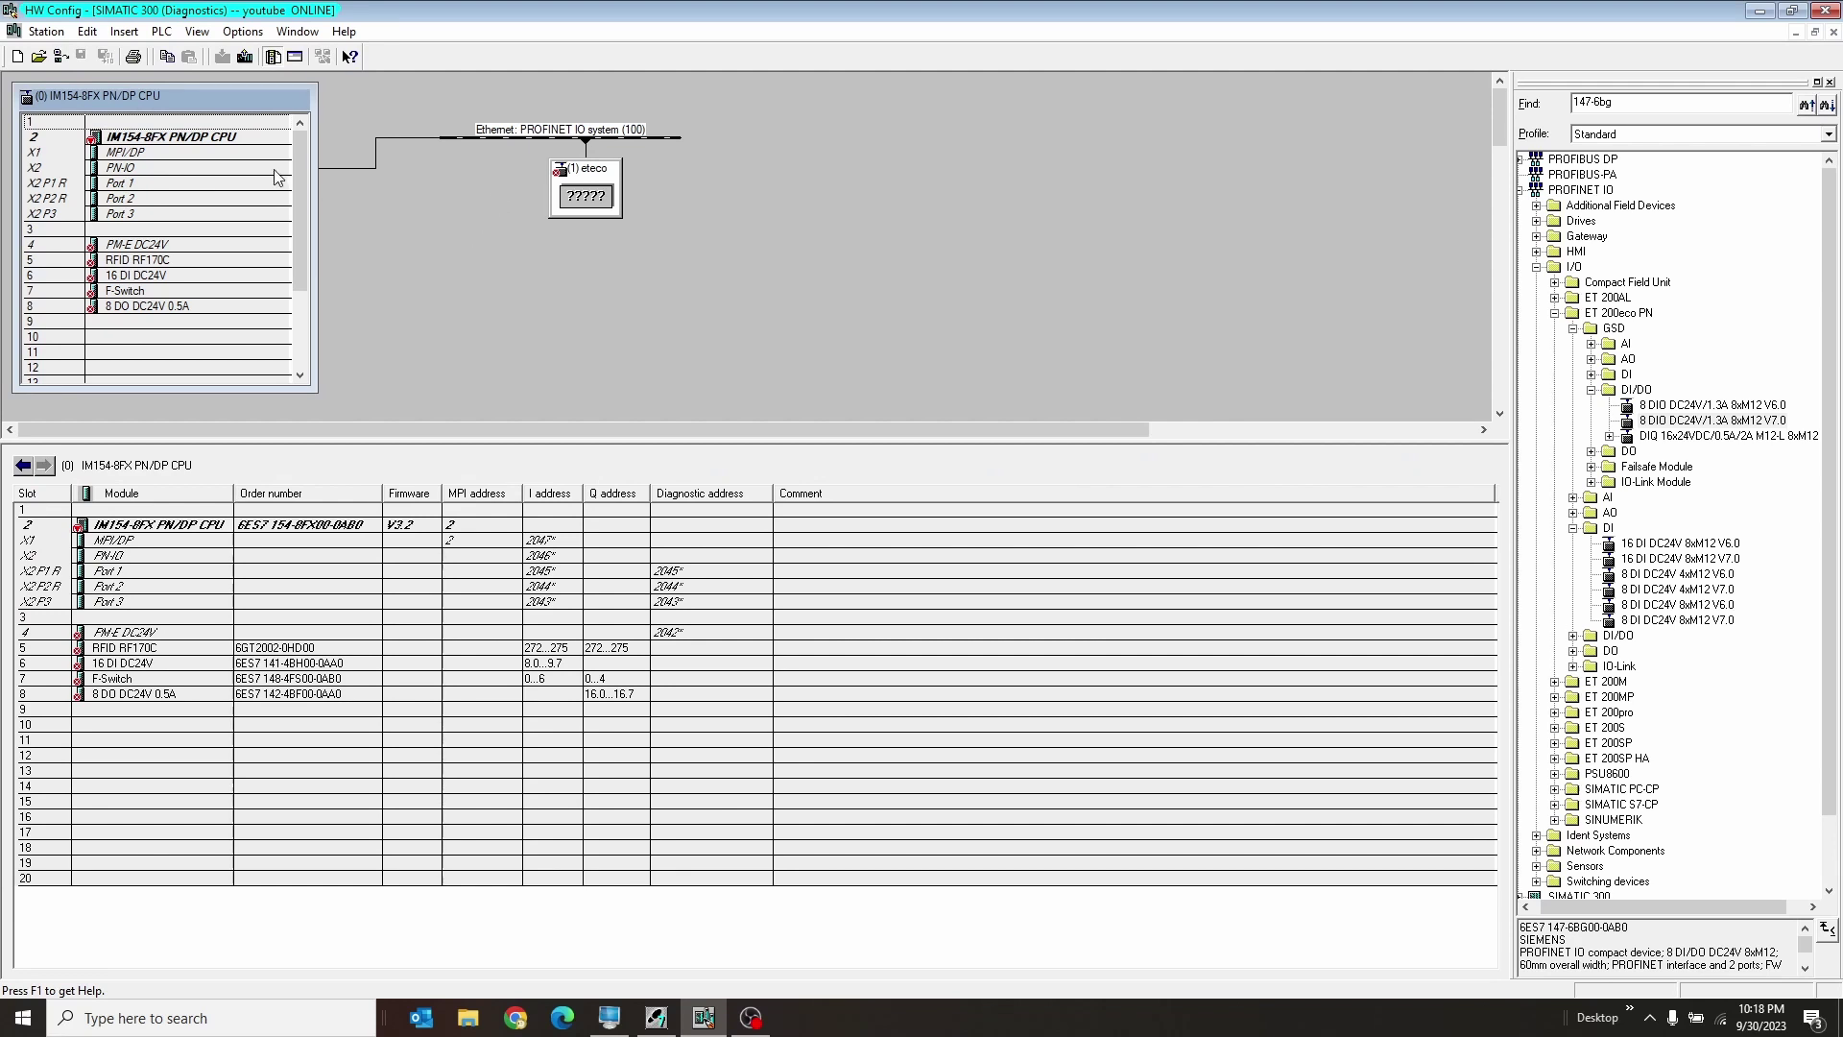
{"action": "left_click", "coordinate": [388, 216]}
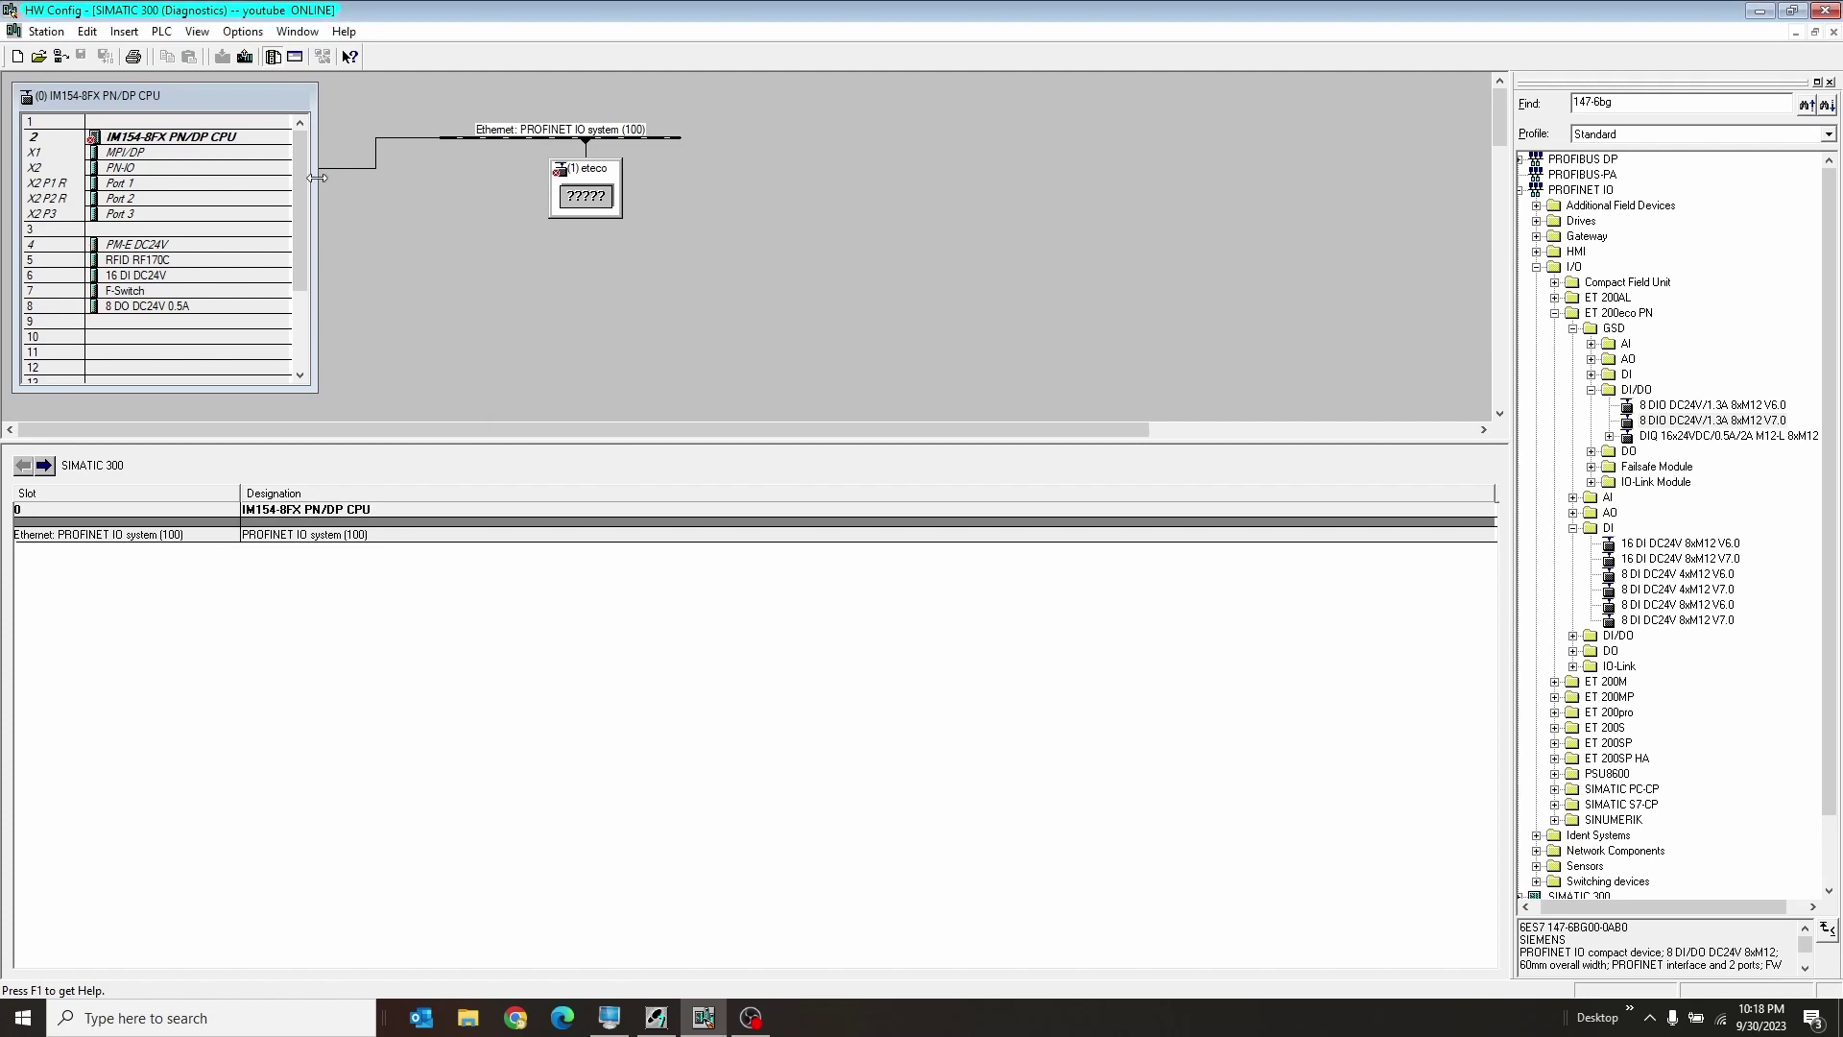
{"action": "left_click", "coordinate": [247, 142]}
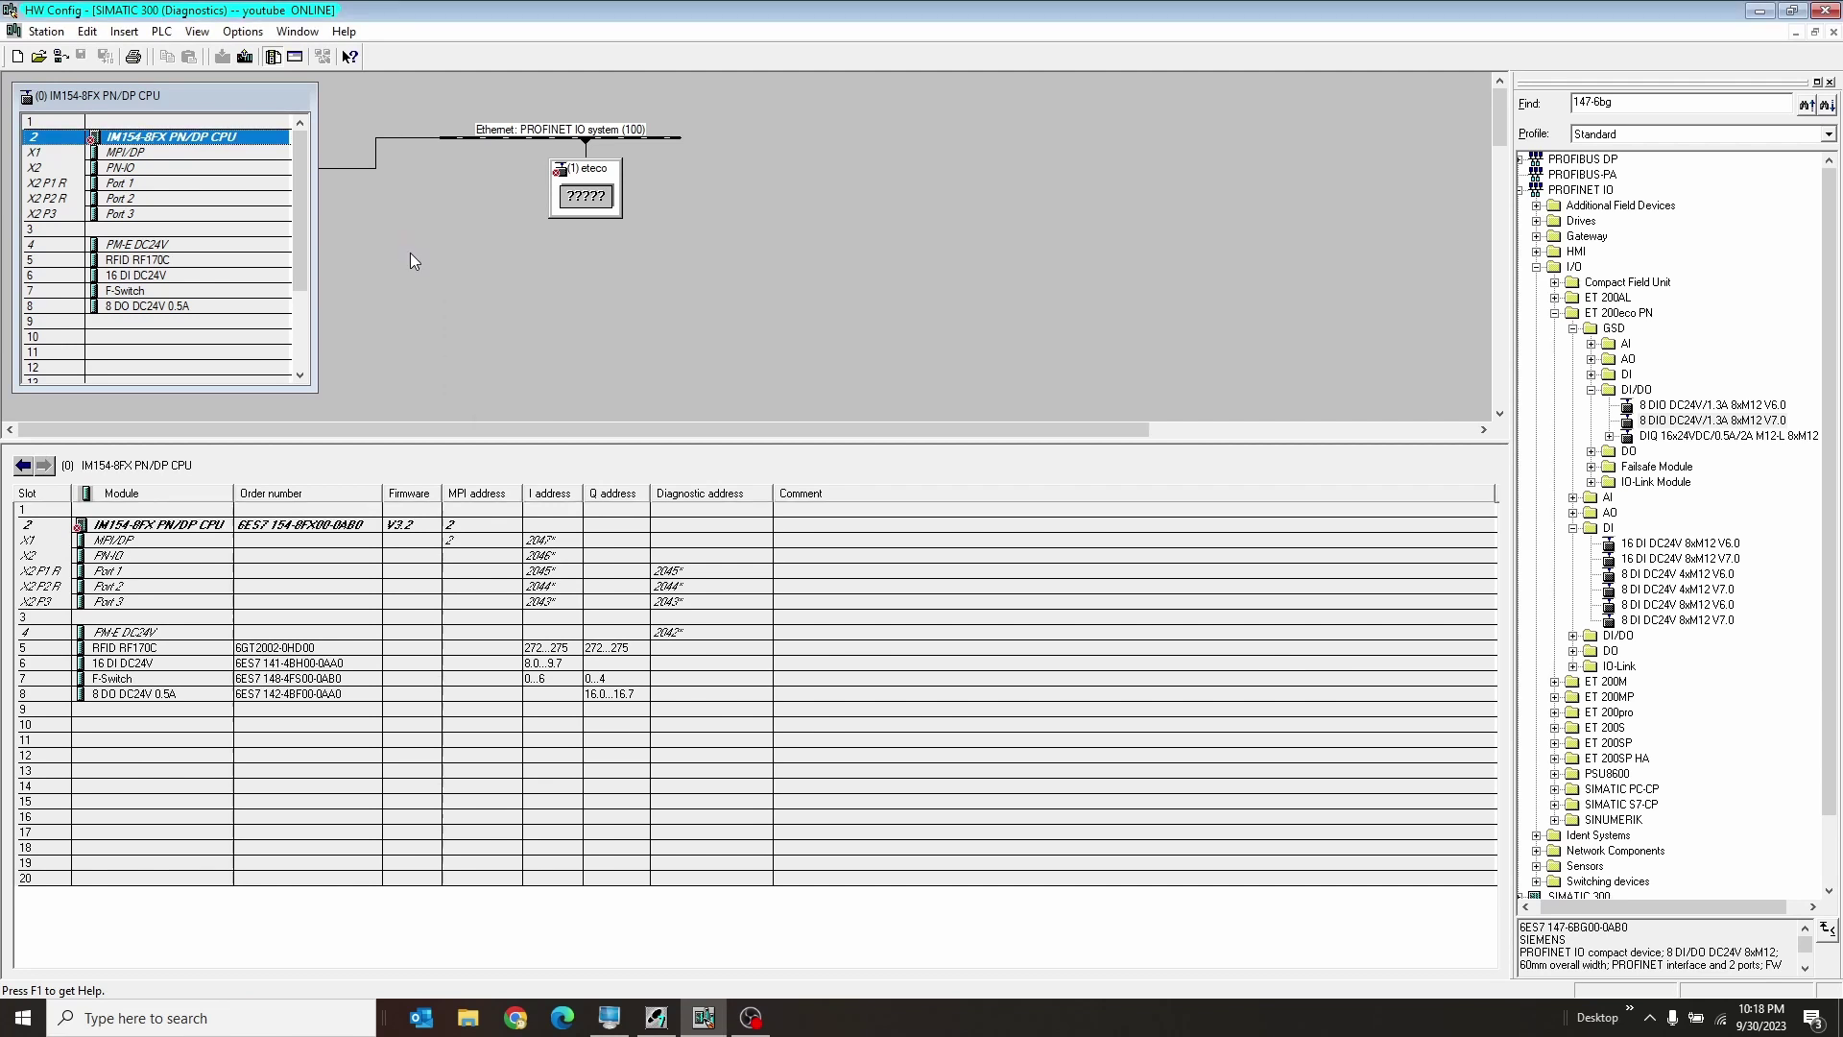
Step: Read eteco's module information: expected 6ES7 147-6BG00-0AB0, actual 6ES7 141-6BH00-0AB0
{"action": "left_click", "coordinate": [605, 197]}
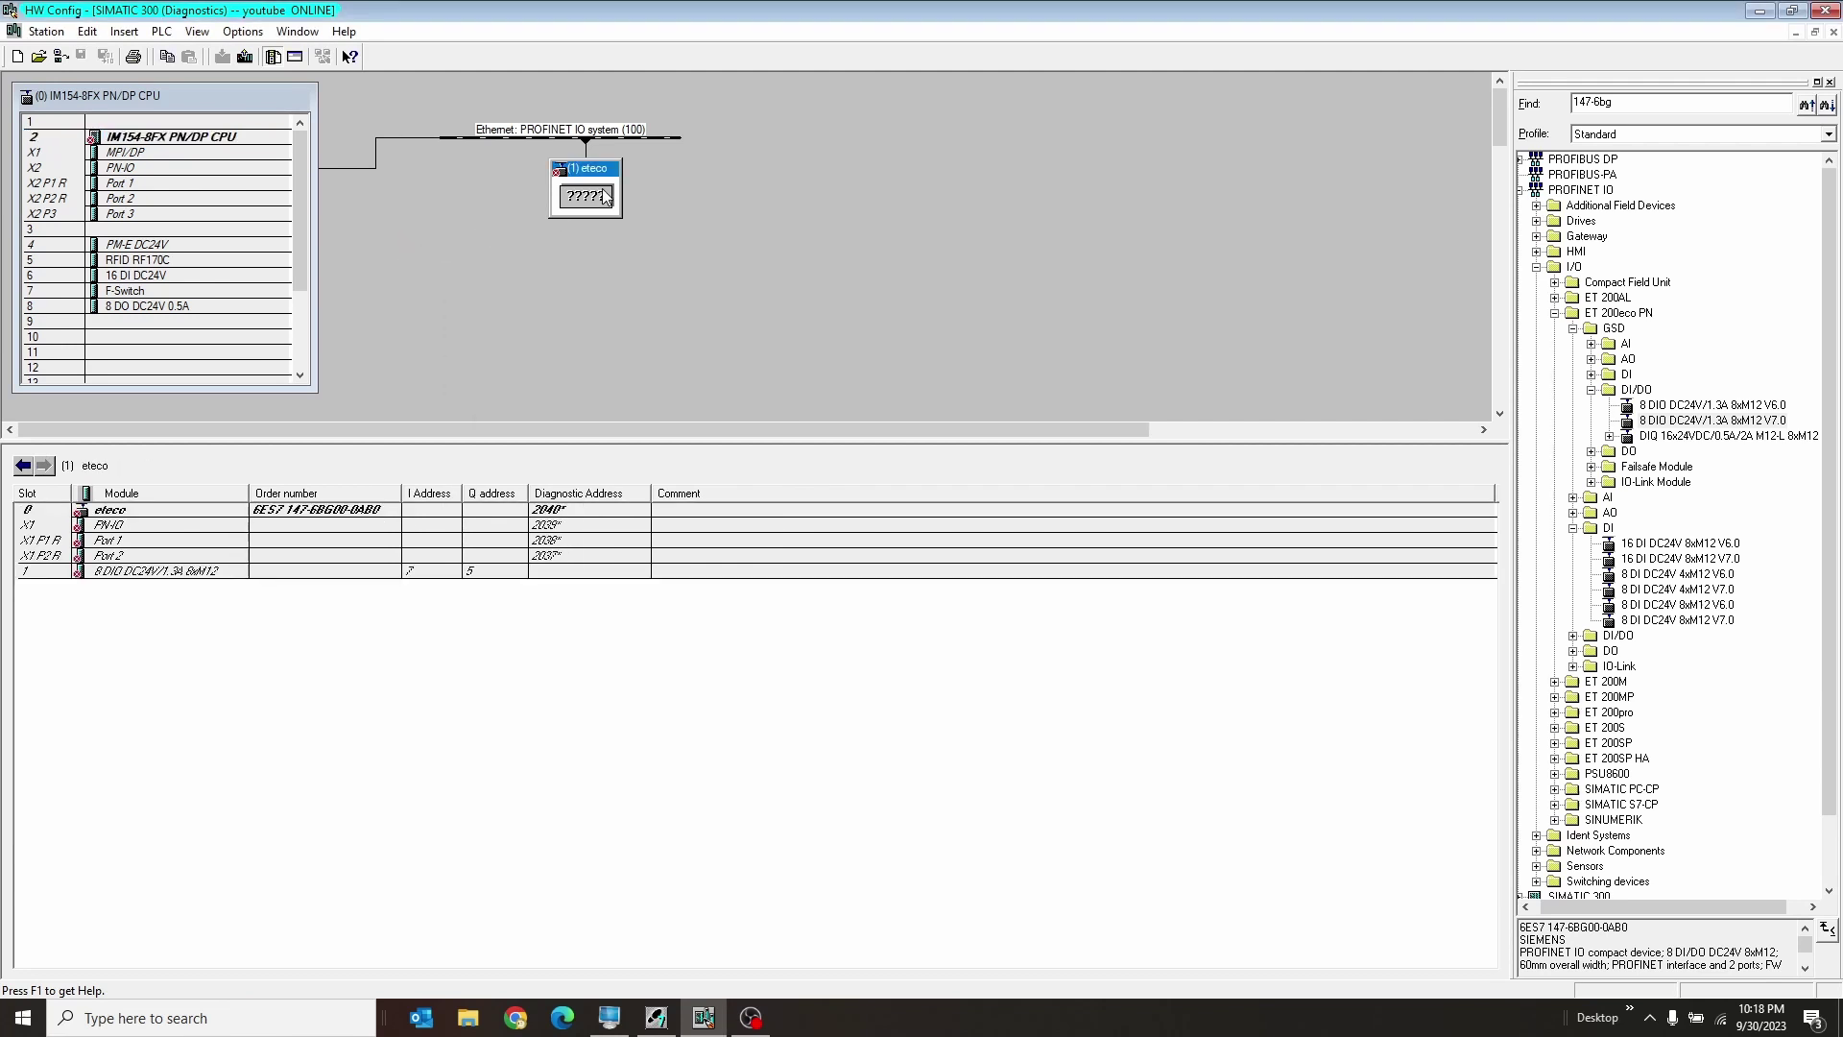
{"action": "right_click", "coordinate": [605, 196]}
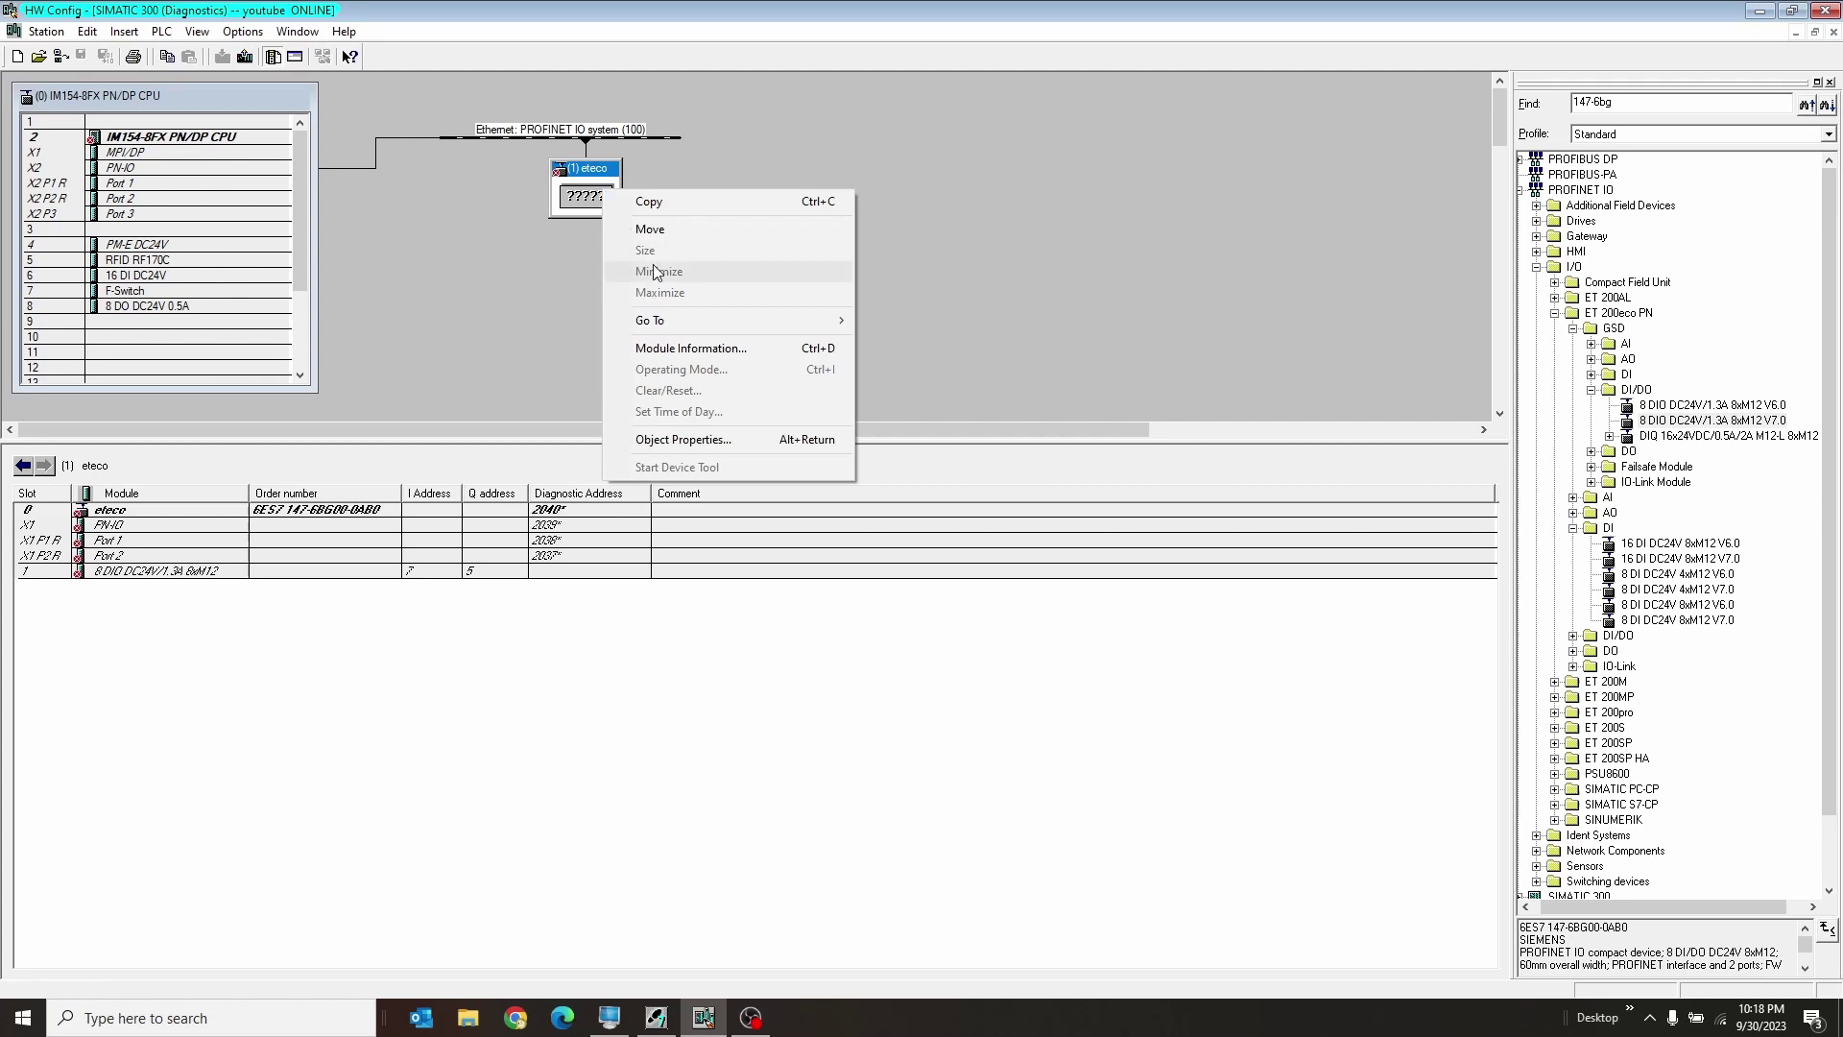
{"action": "left_click", "coordinate": [678, 344]}
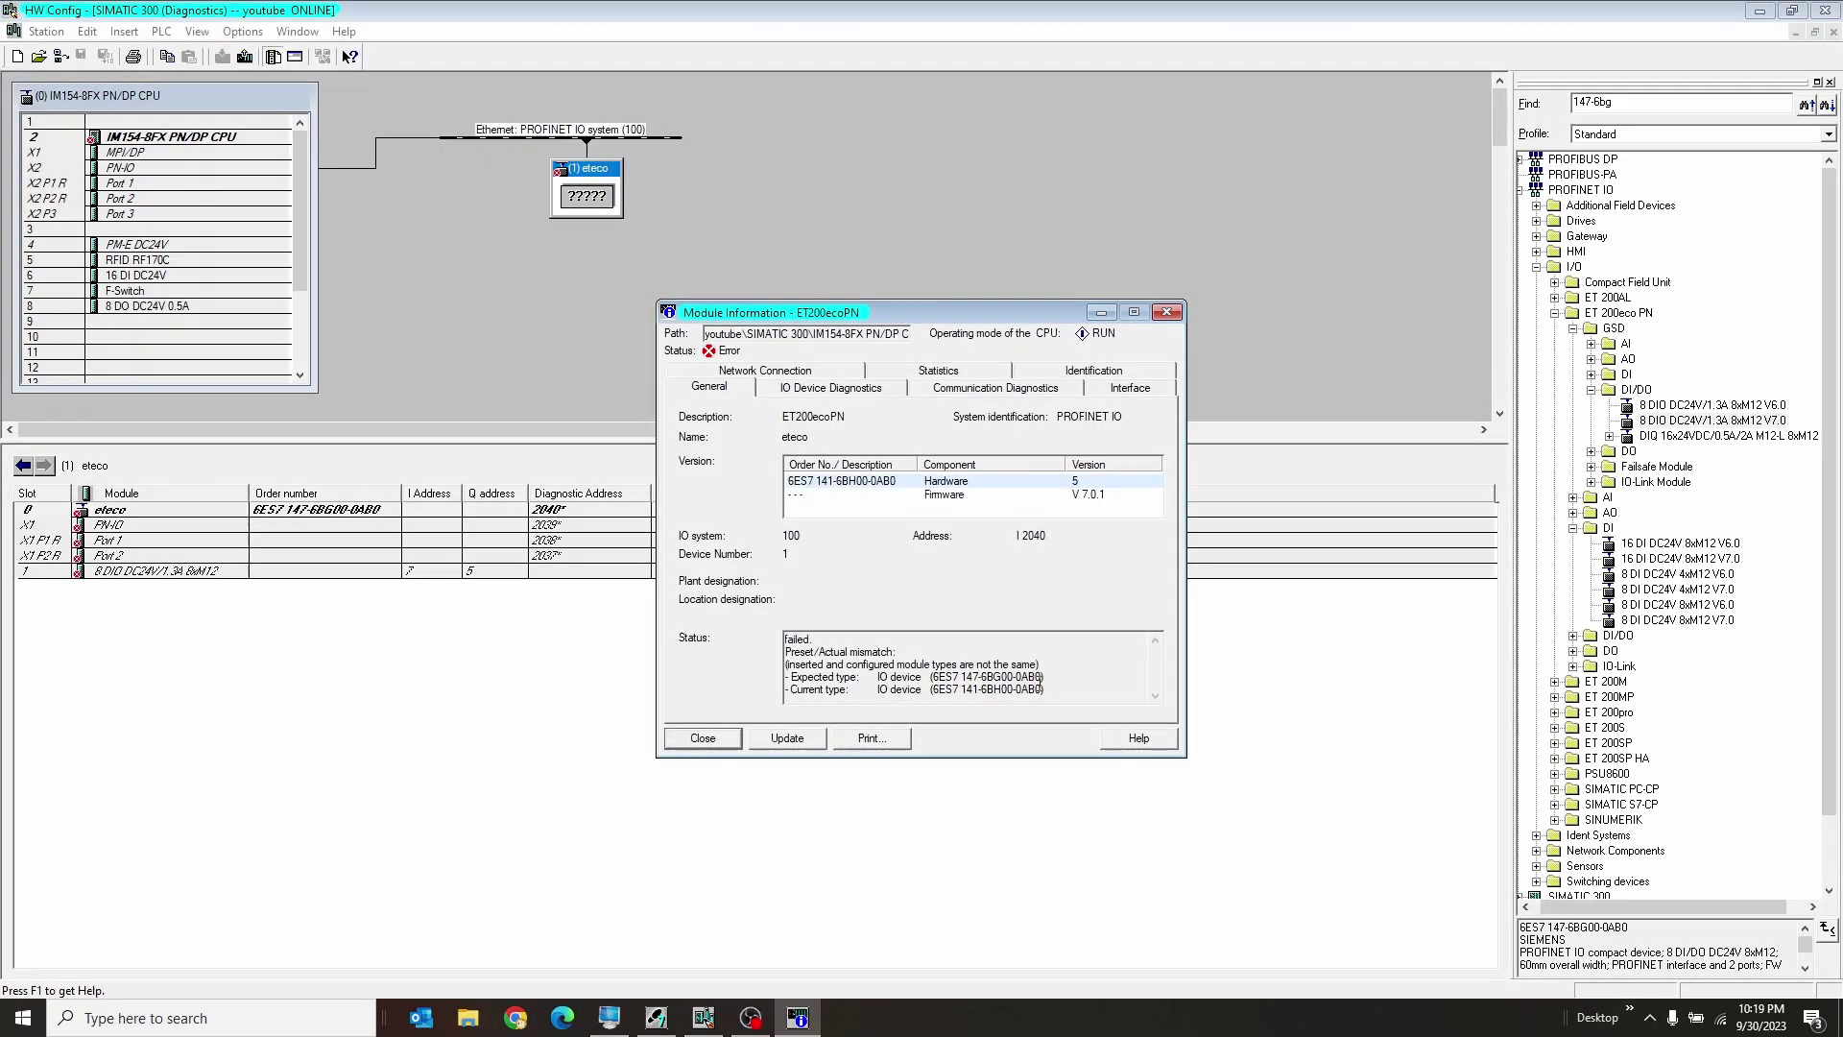
{"action": "left_click_drag", "start_coordinate": [1062, 687], "coordinate": [783, 677]}
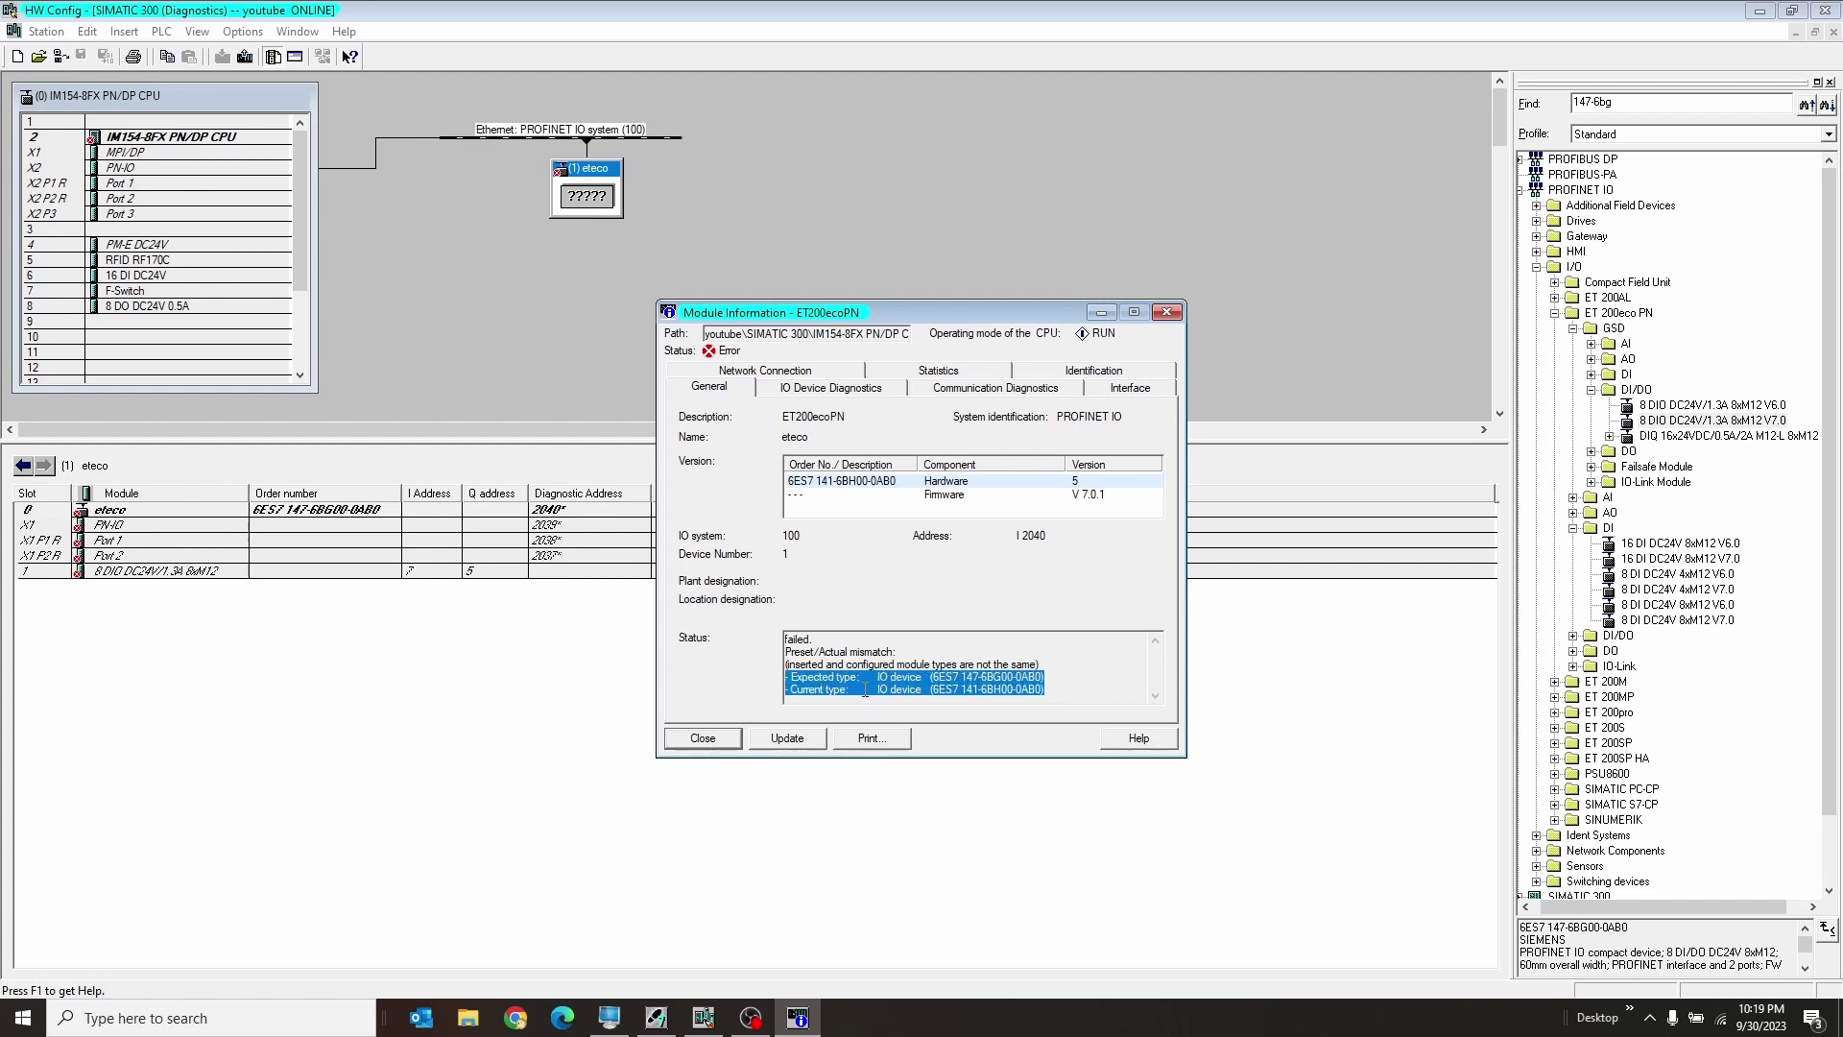
{"action": "left_click", "coordinate": [980, 676]}
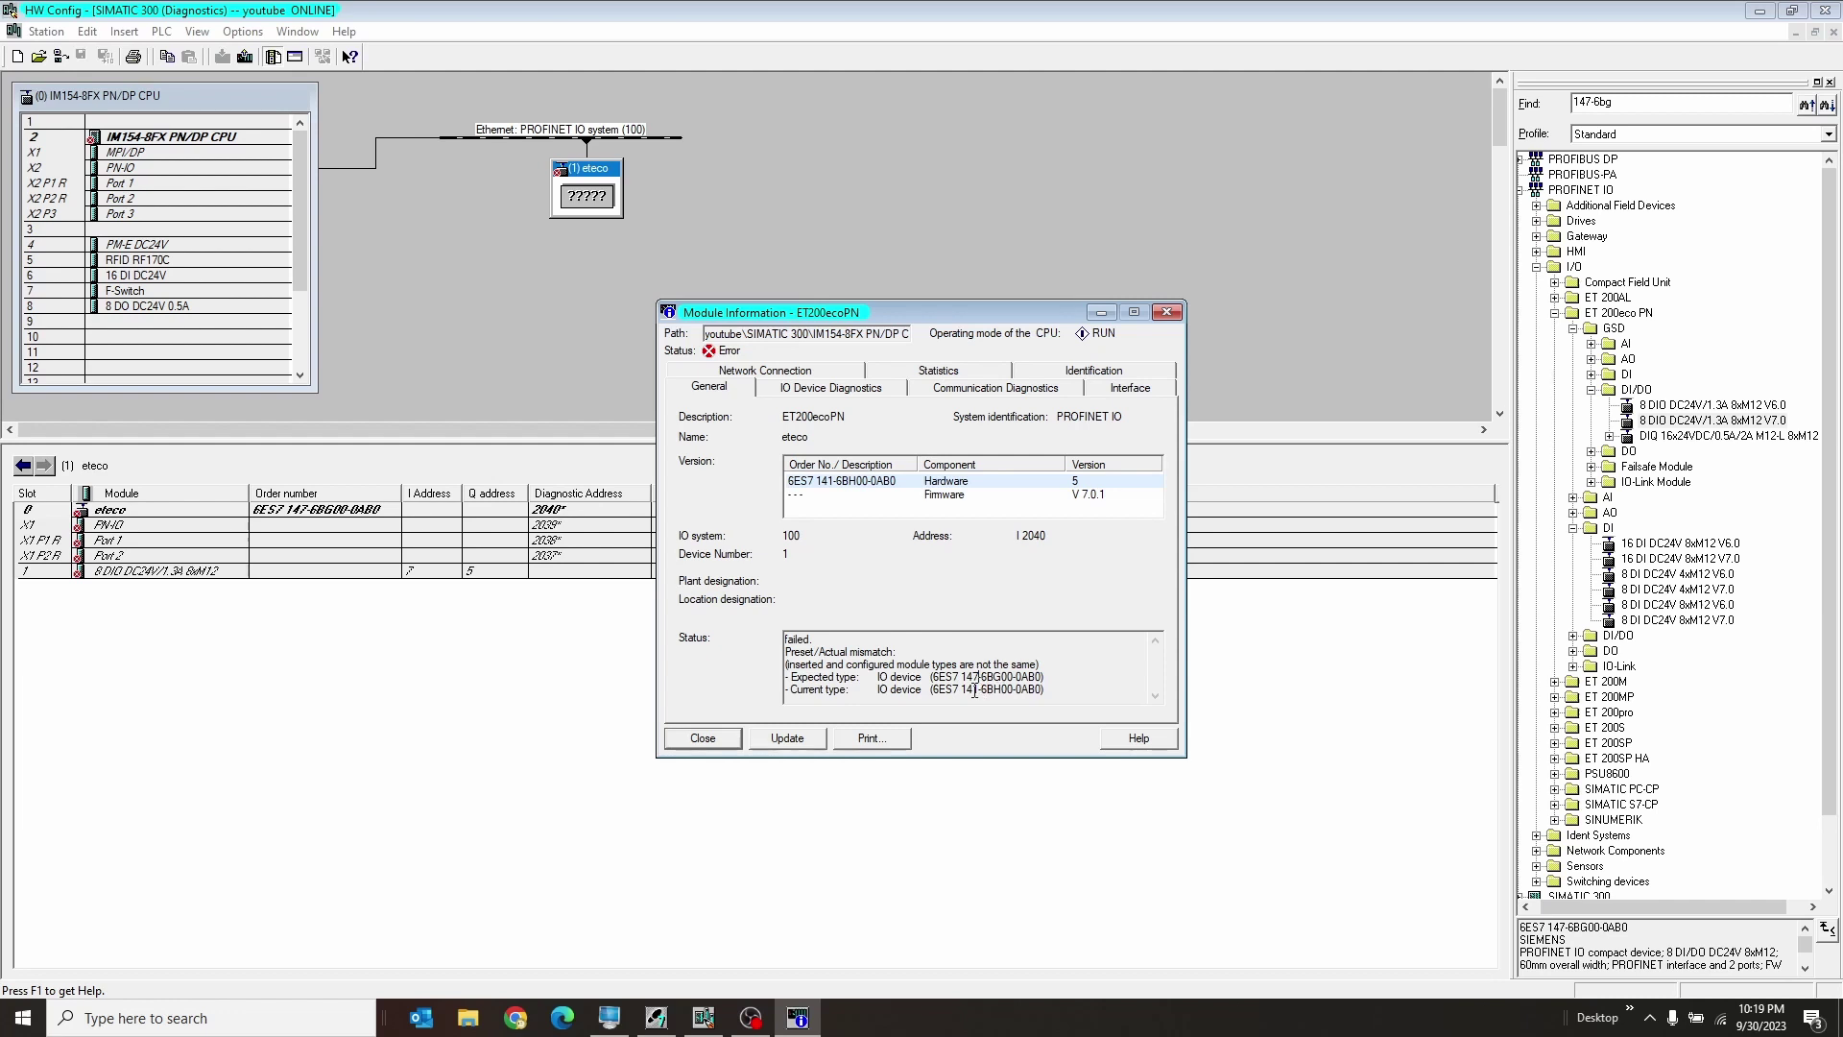
{"action": "left_click_drag", "start_coordinate": [984, 690], "coordinate": [1018, 693]}
{"action": "left_click", "coordinate": [1057, 693]}
{"action": "left_click", "coordinate": [737, 739]}
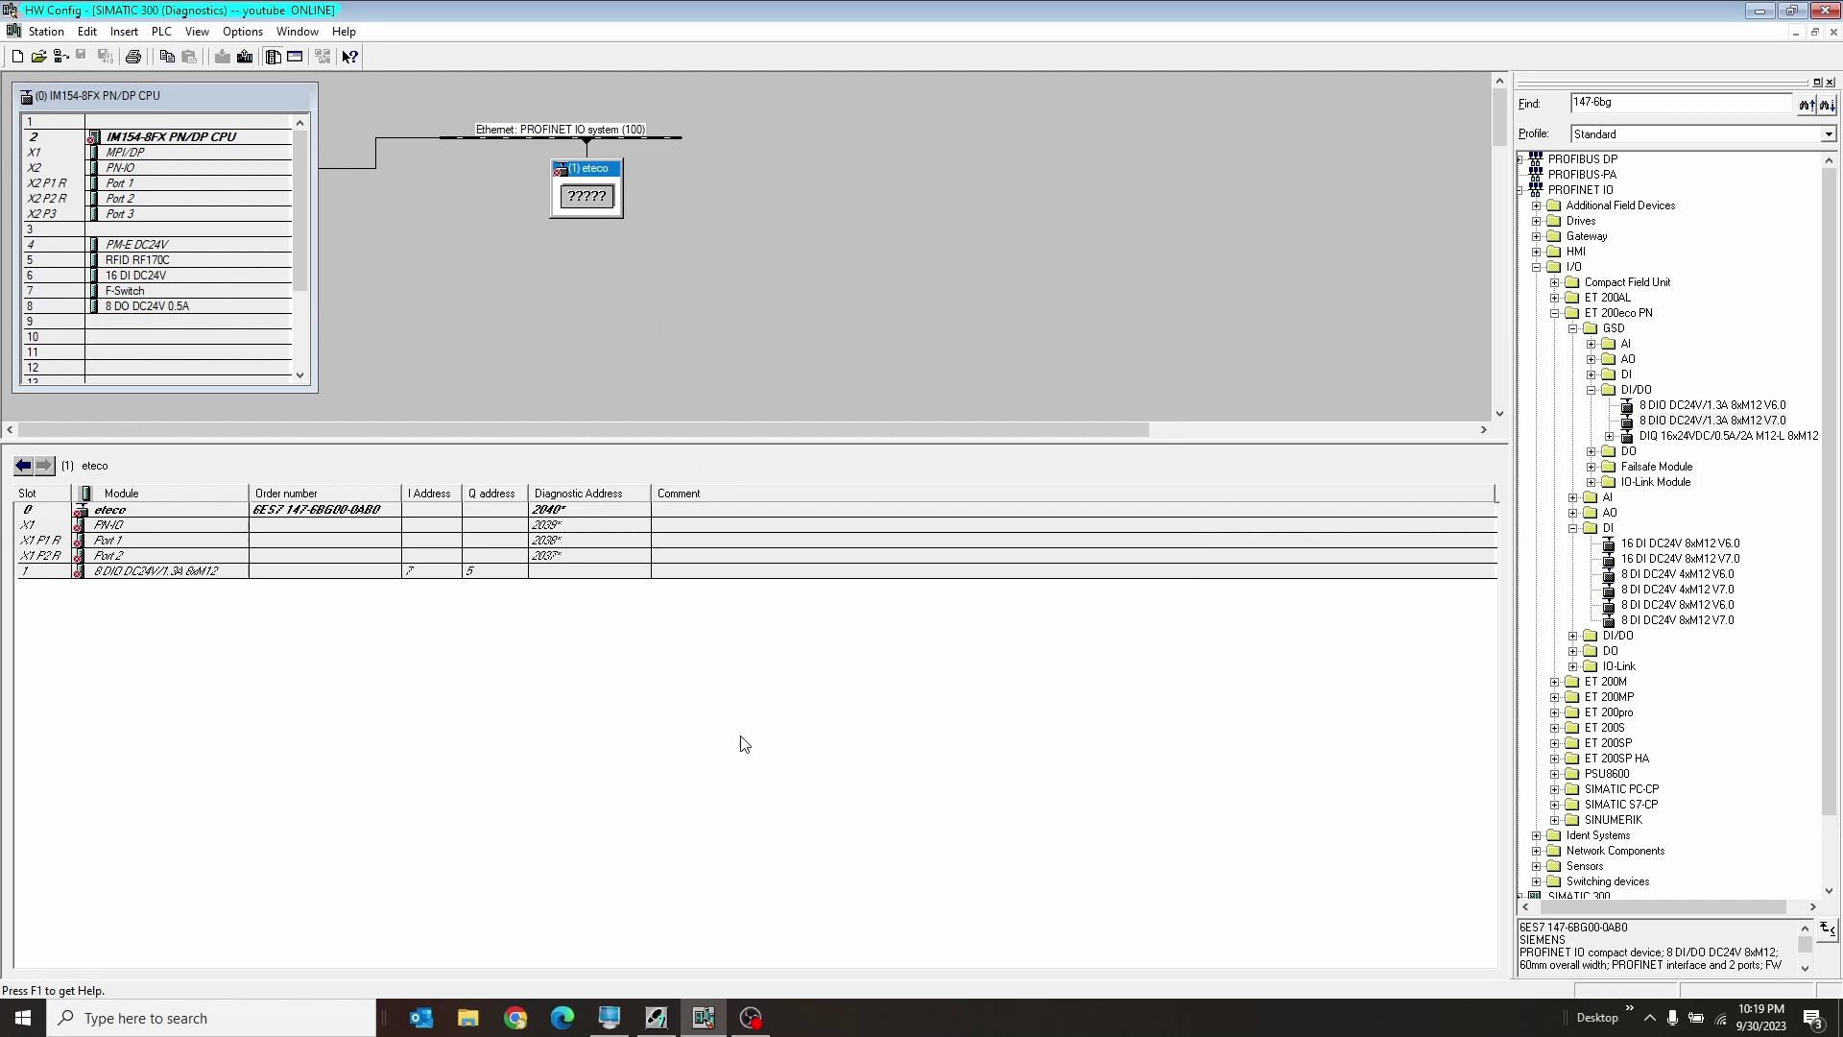
Step: Leave online diagnostics and delete the faulty eteco station
{"action": "left_click", "coordinate": [1835, 32]}
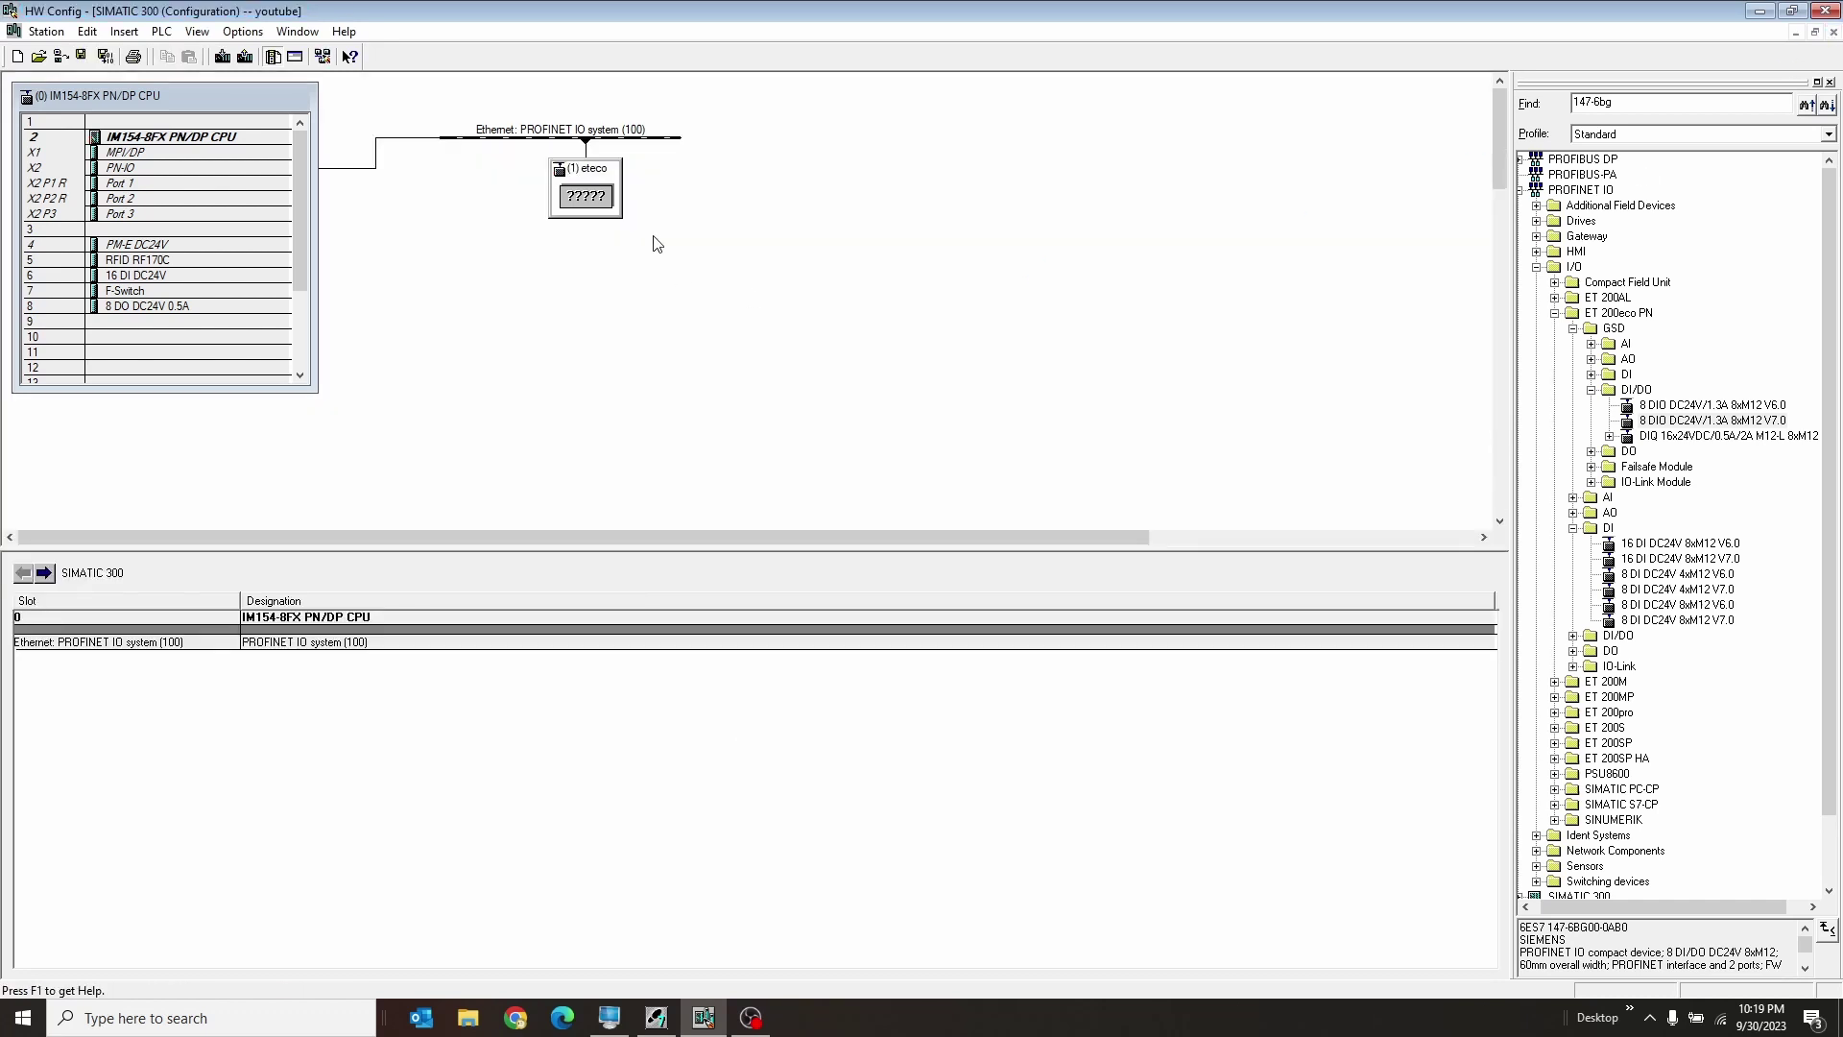
{"action": "left_click", "coordinate": [581, 198]}
{"action": "key", "text": "Delete"}
{"action": "key", "text": "Return"}
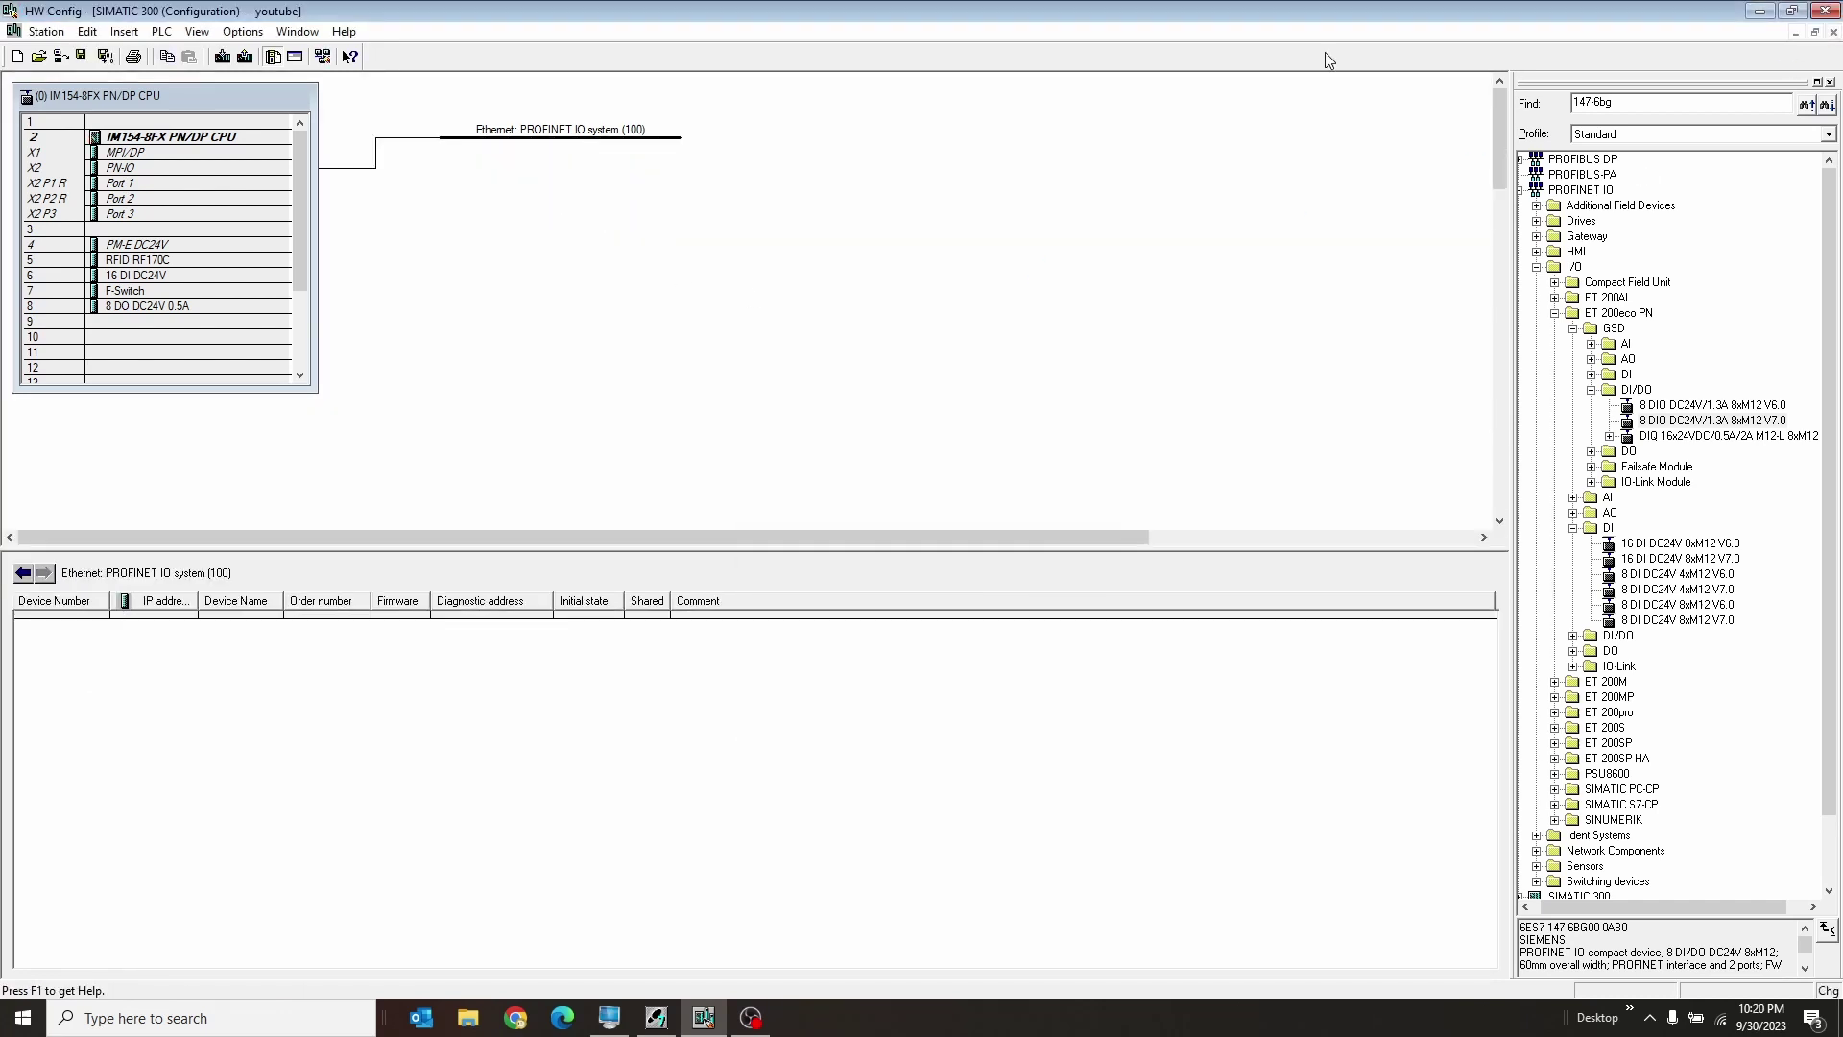
Step: Search 147-6bh, attach the 16 DI DC24V 8xM12 V7.0 to PROFINET IO, and name it eteco
{"action": "left_click", "coordinate": [1639, 105]}
{"action": "key", "text": "BackSpace"}
{"action": "type", "text": "h"}
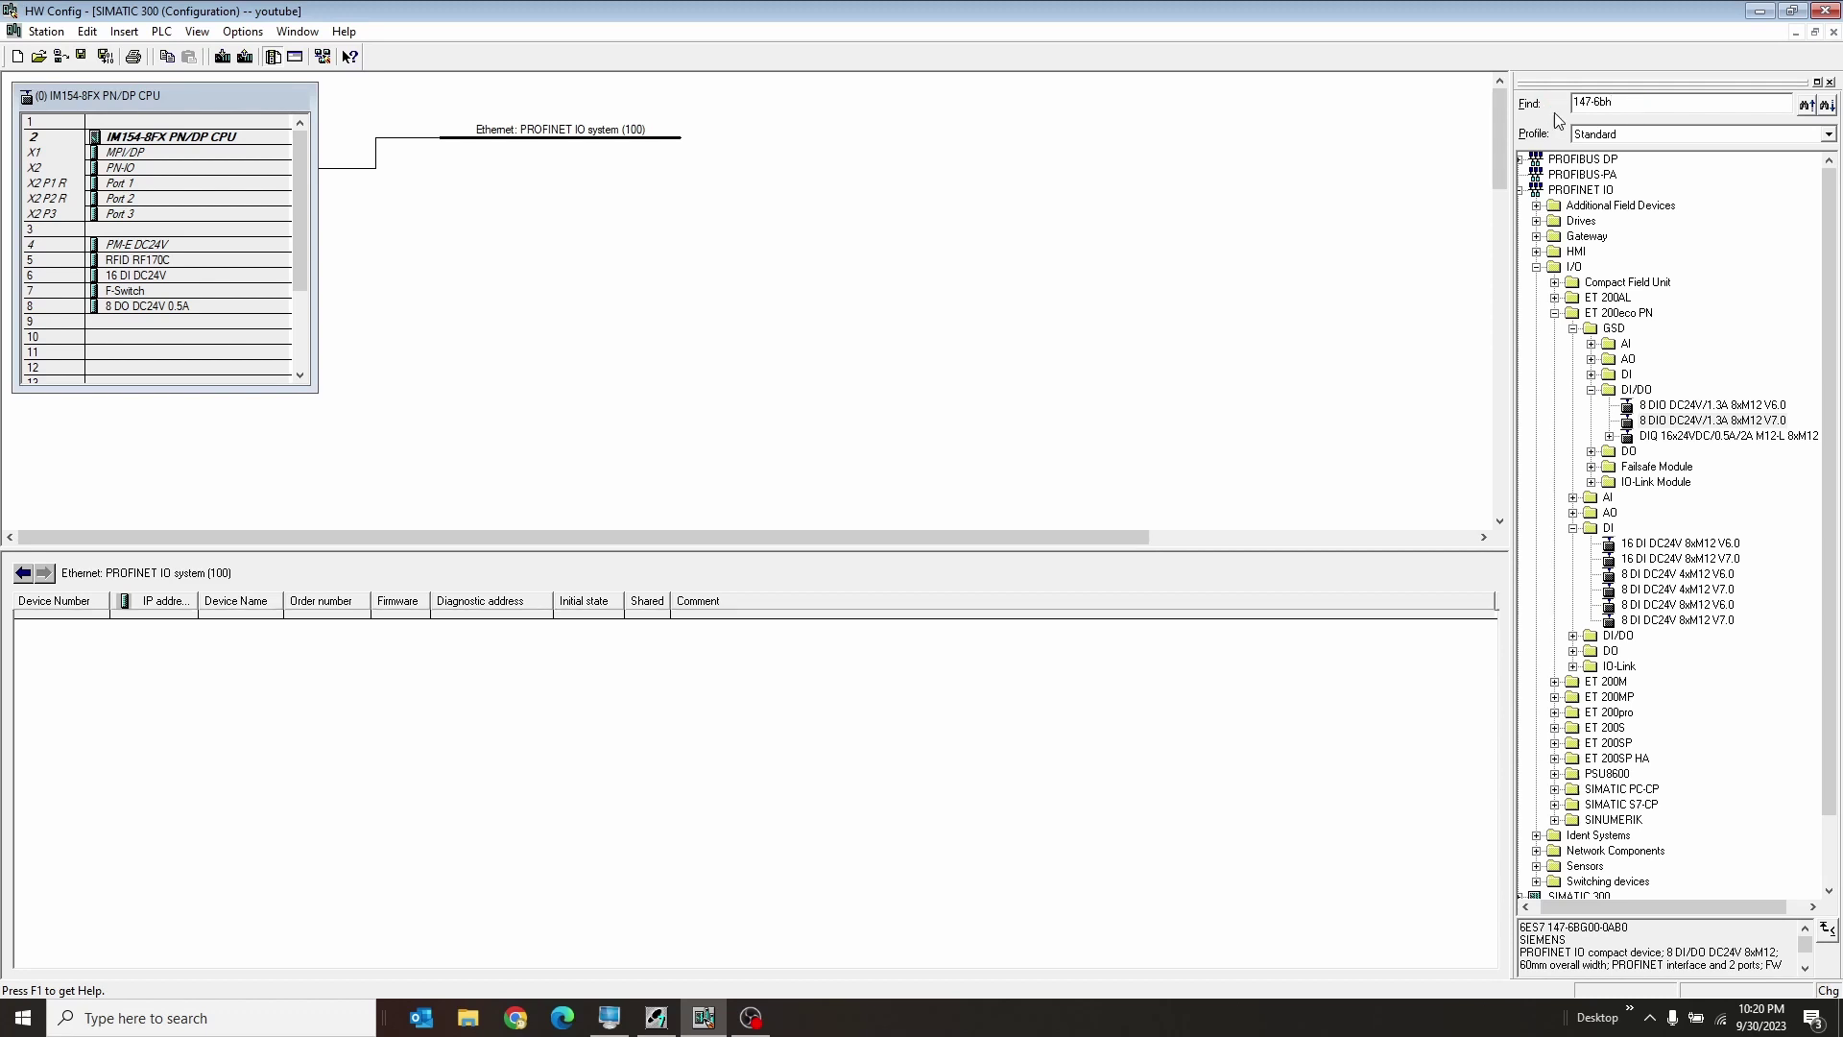
{"action": "left_click", "coordinate": [1675, 559]}
{"action": "left_click_drag", "start_coordinate": [1675, 567], "coordinate": [601, 139]}
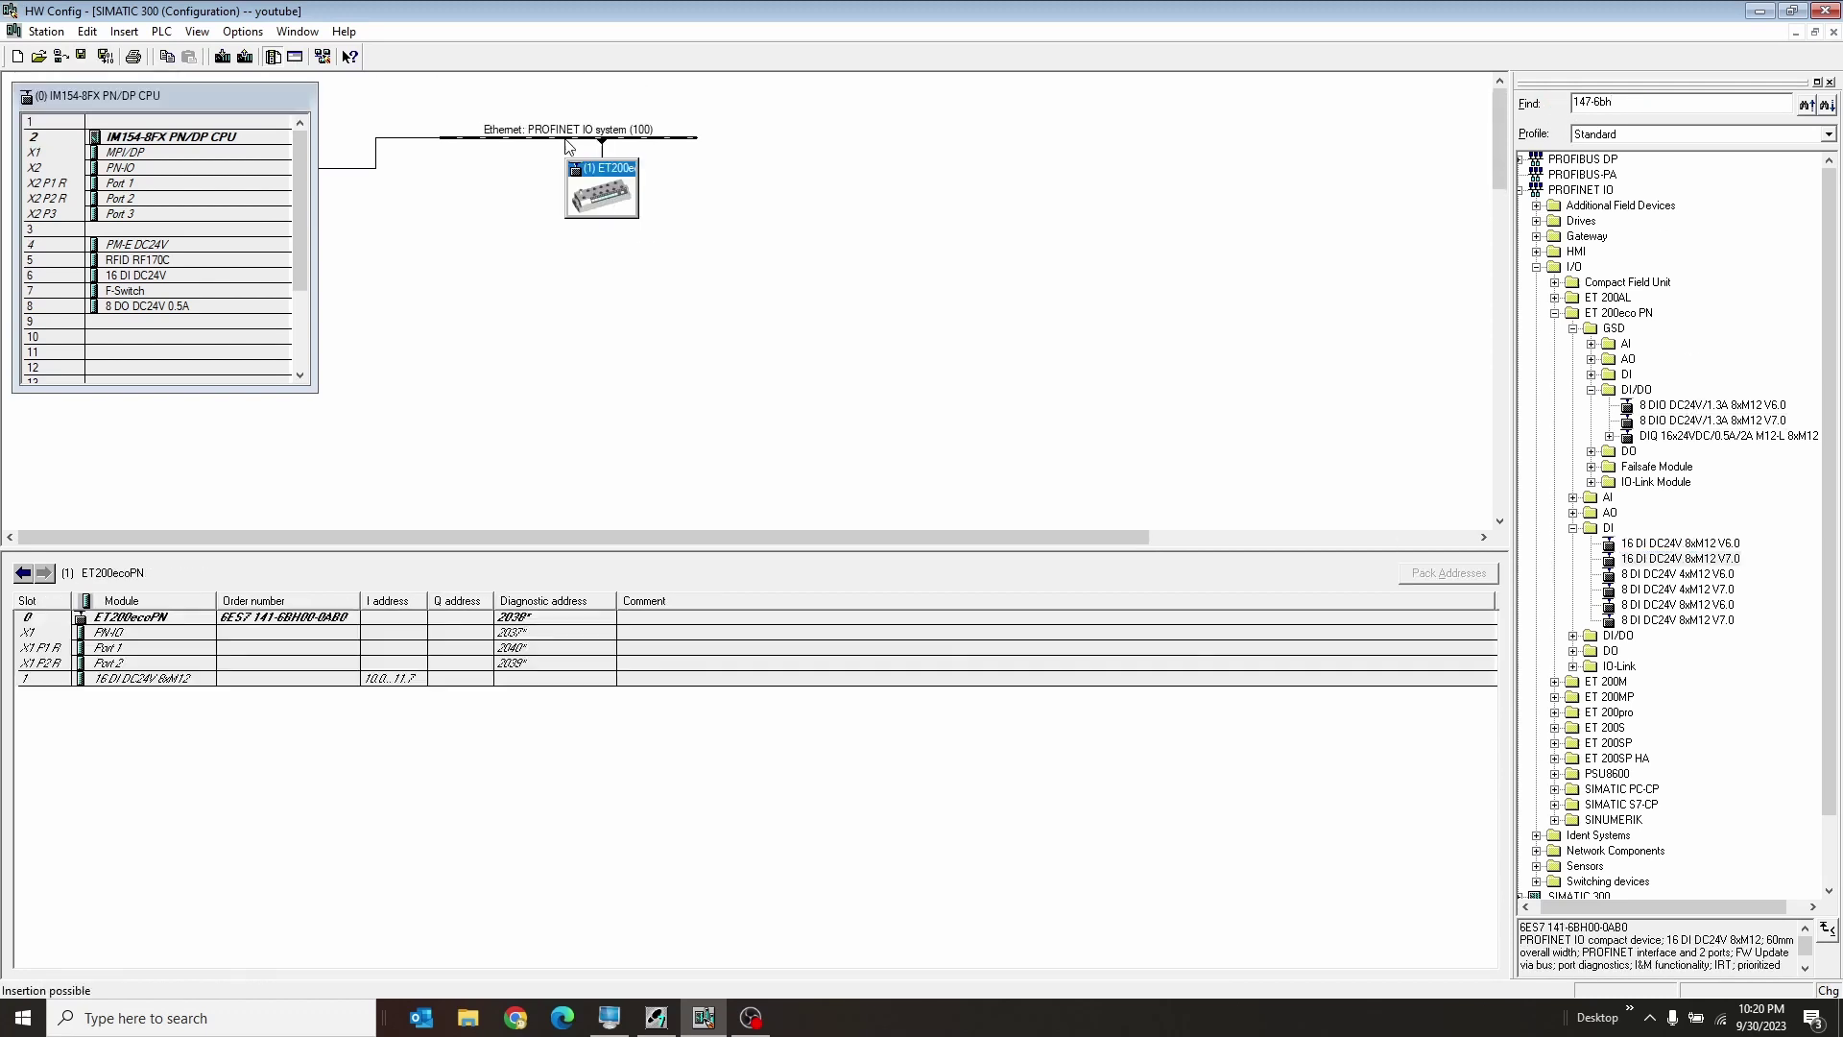
{"action": "double_click", "coordinate": [614, 206]}
{"action": "type", "text": "eteco"}
{"action": "key", "text": "Return"}
Step: Download the updated configuration to the CPU and go online
{"action": "left_click", "coordinate": [222, 57]}
{"action": "left_click", "coordinate": [803, 611]}
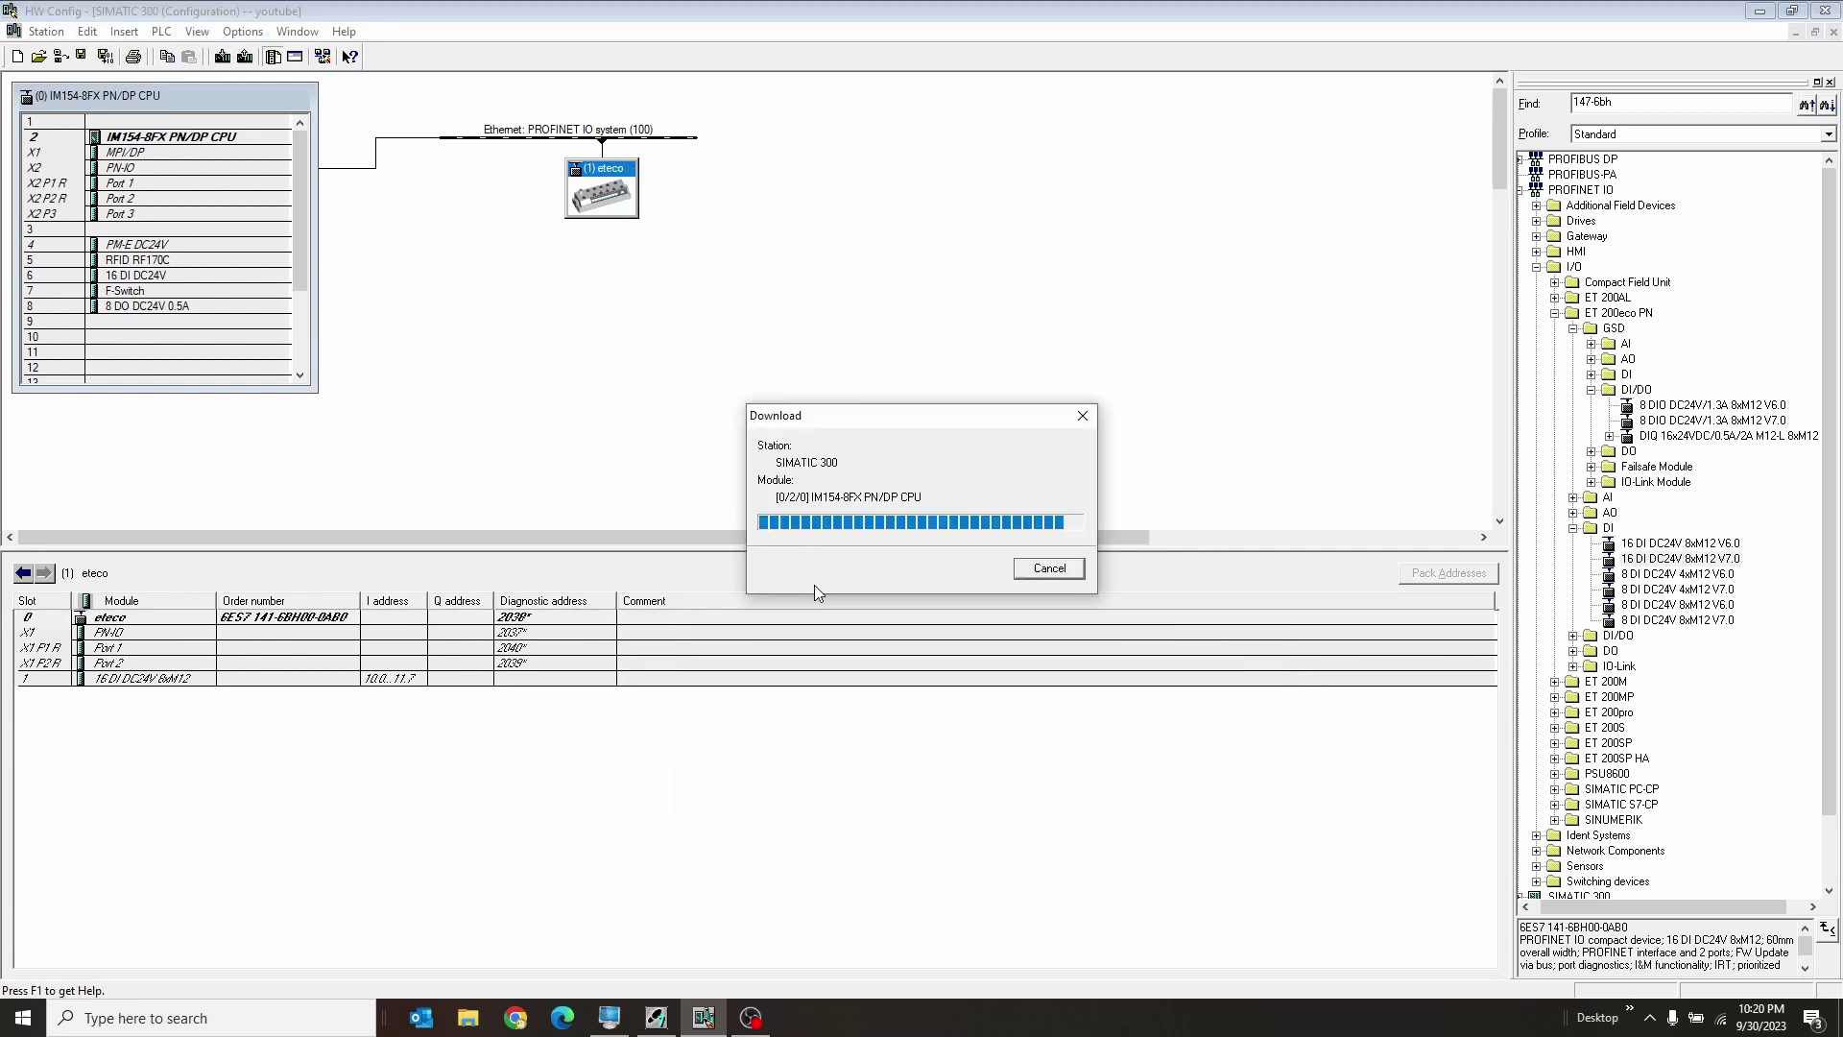
{"action": "left_click", "coordinate": [61, 58]}
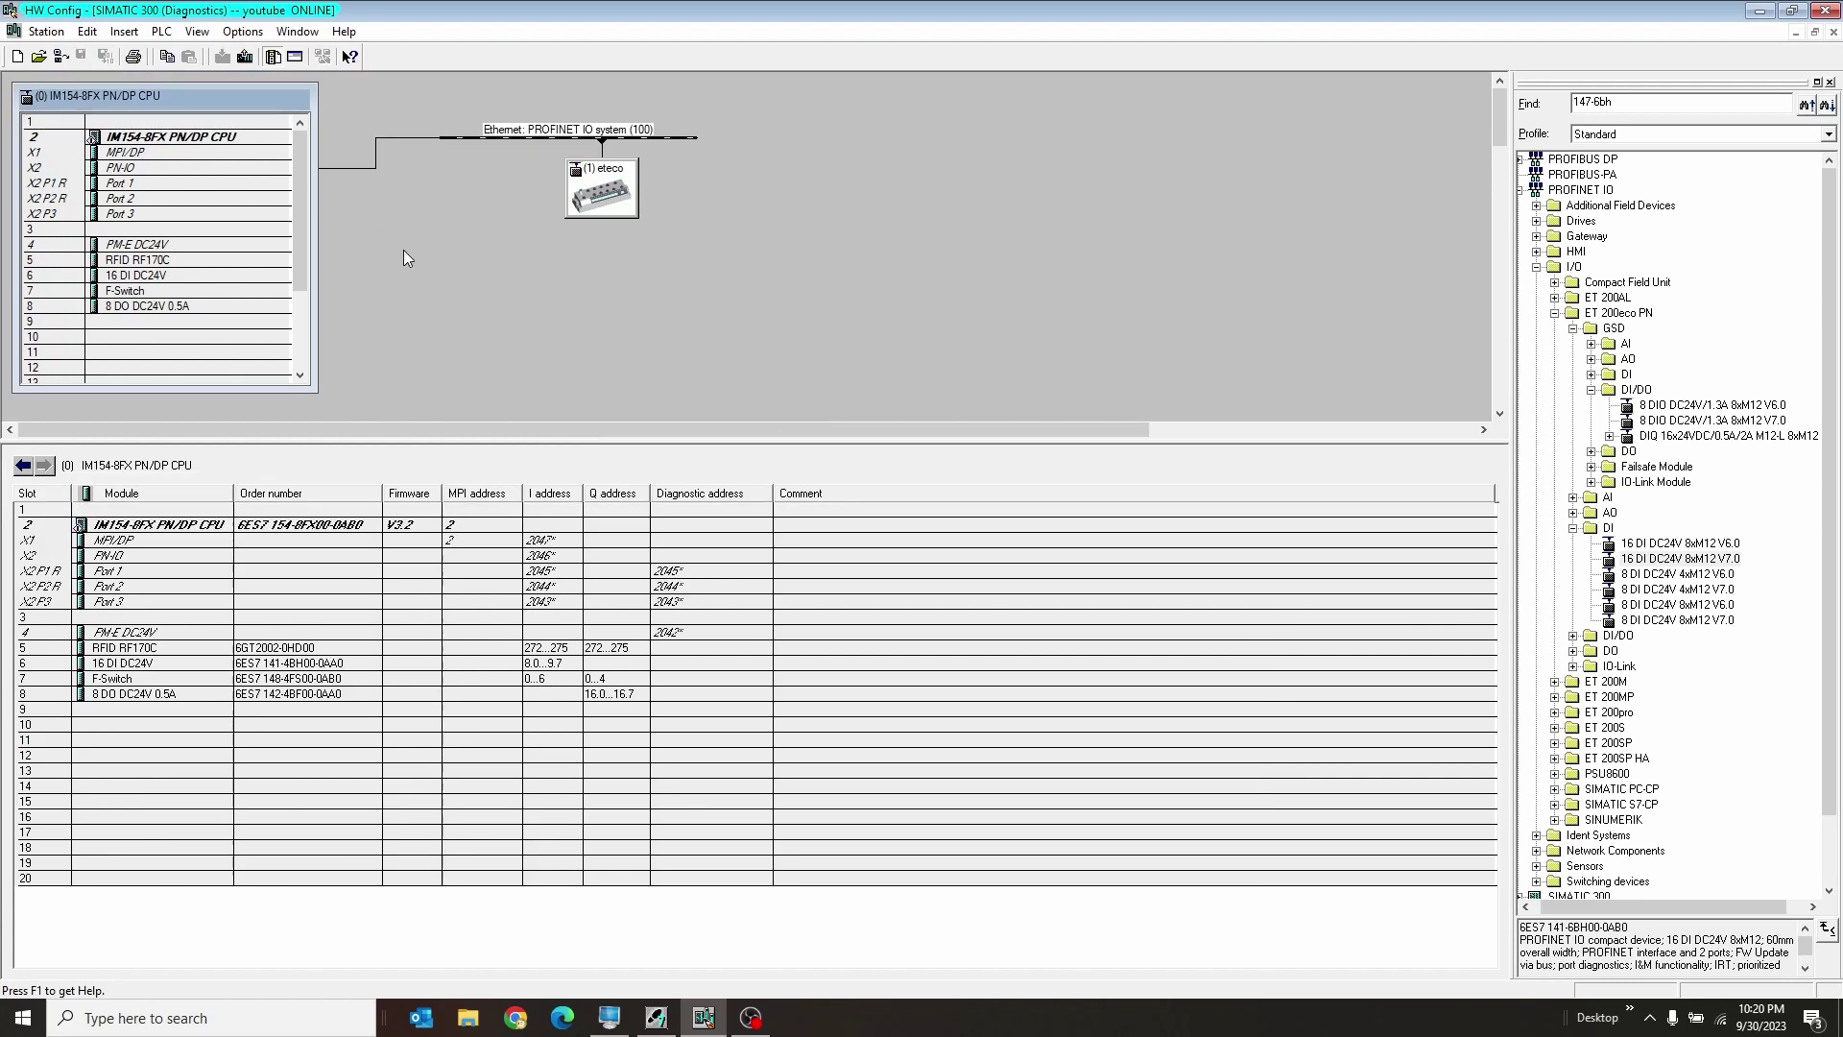
Step: Check eteco's modules in the online view to confirm it no longer shows a fault
{"action": "left_click", "coordinate": [638, 198]}
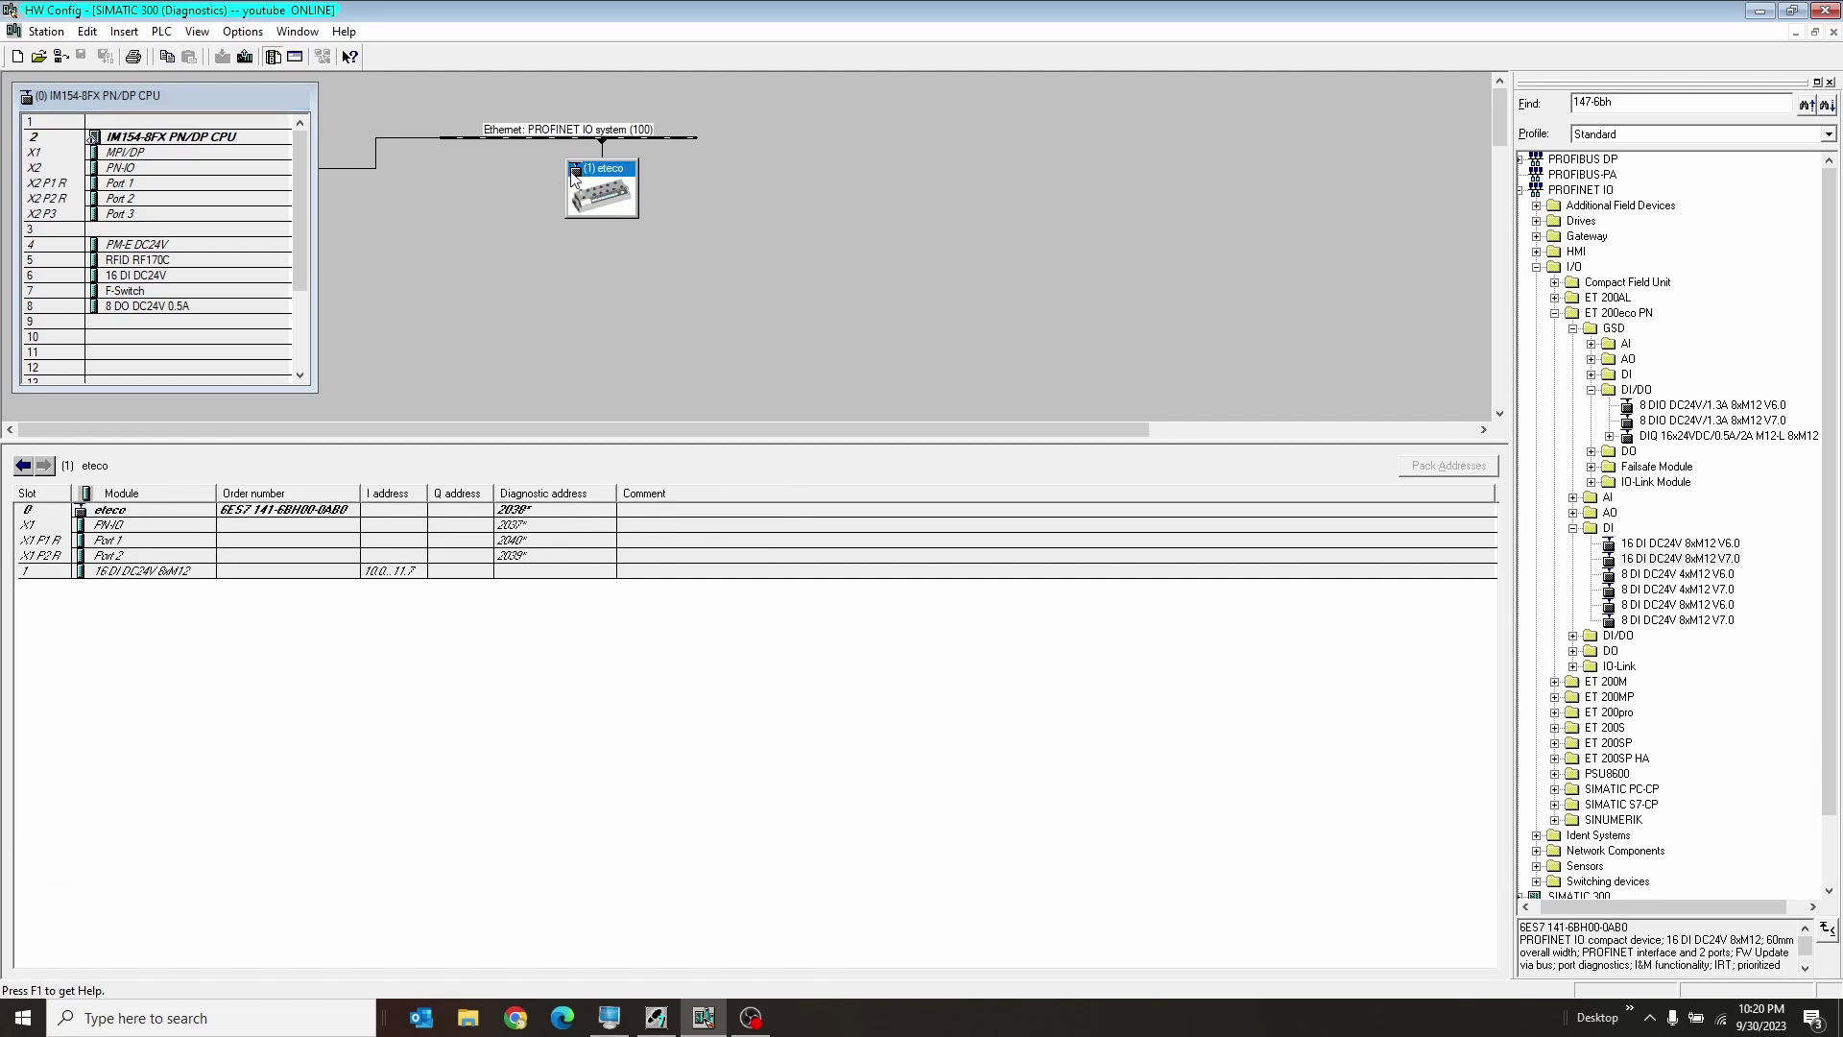
{"action": "left_click", "coordinate": [464, 209]}
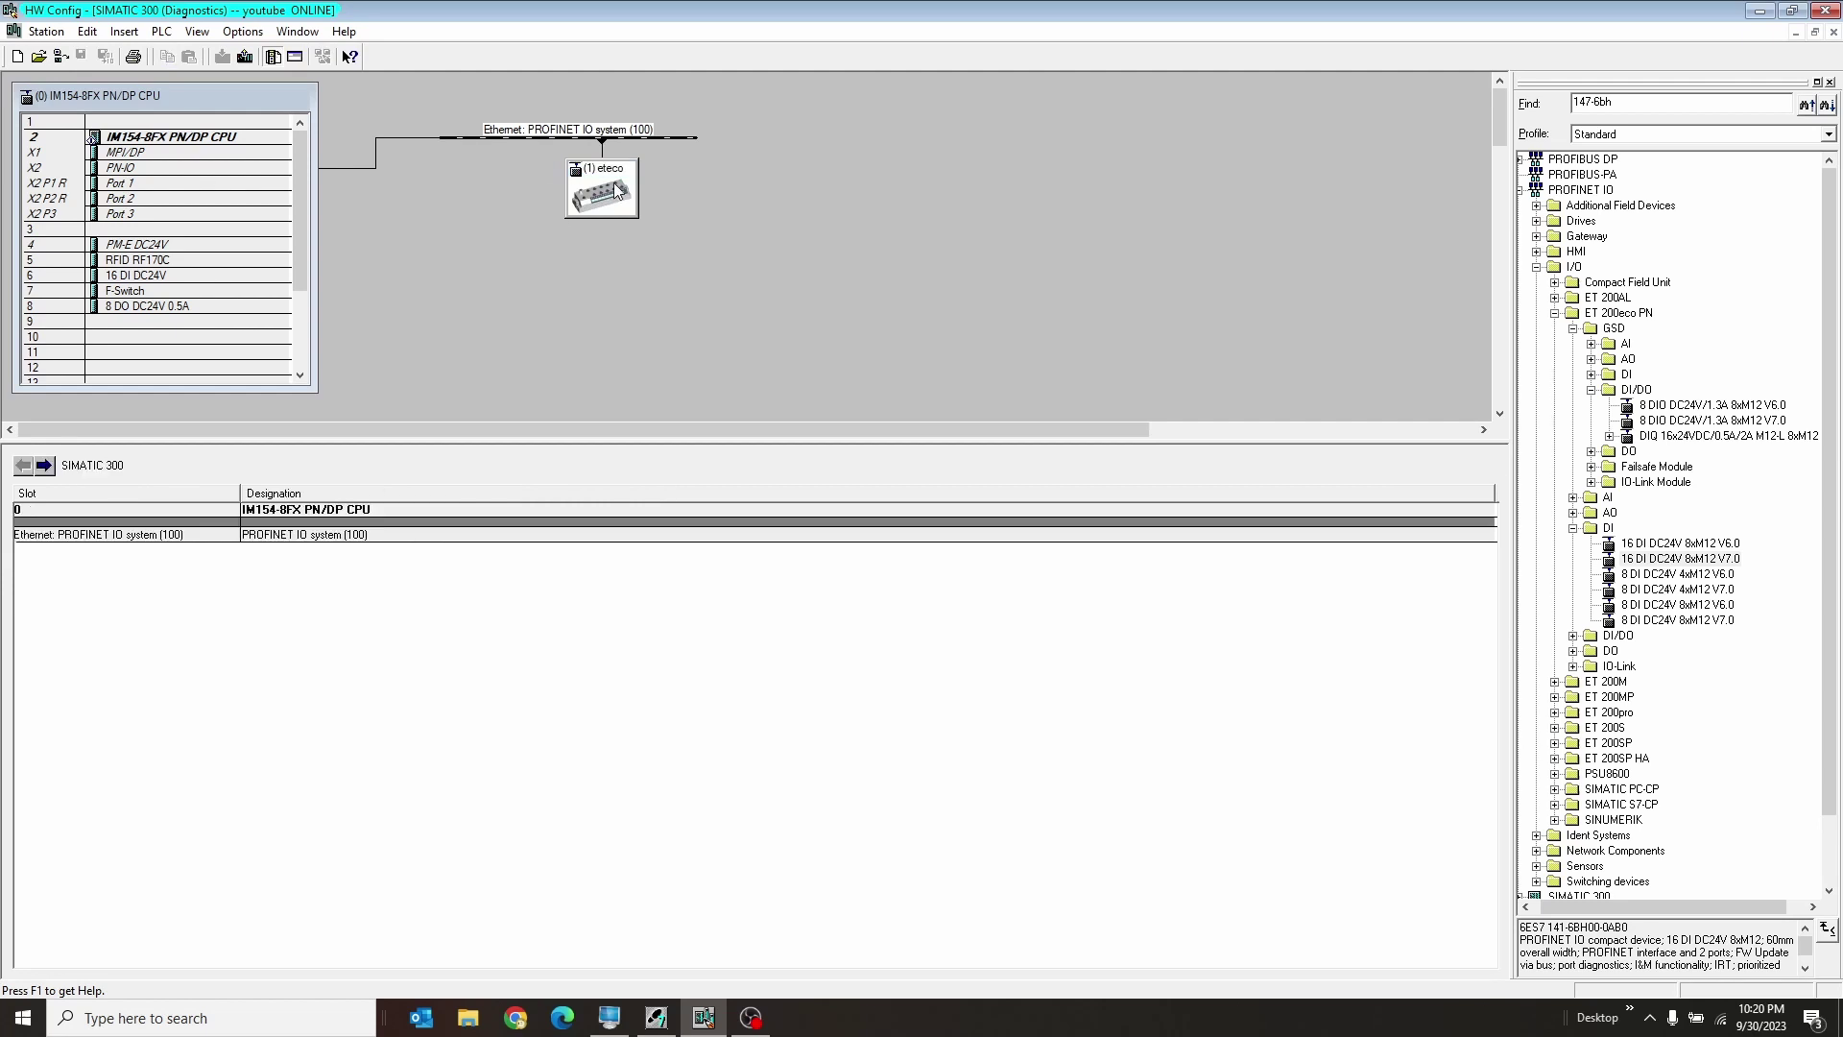
{"action": "left_click", "coordinate": [617, 191]}
{"action": "left_click", "coordinate": [493, 214]}
Step: Set the X1 MPI/DP interface type to PROFIBUS on a new subnet named PROFIBUS, address 2
{"action": "key", "text": "ctrl+F4"}
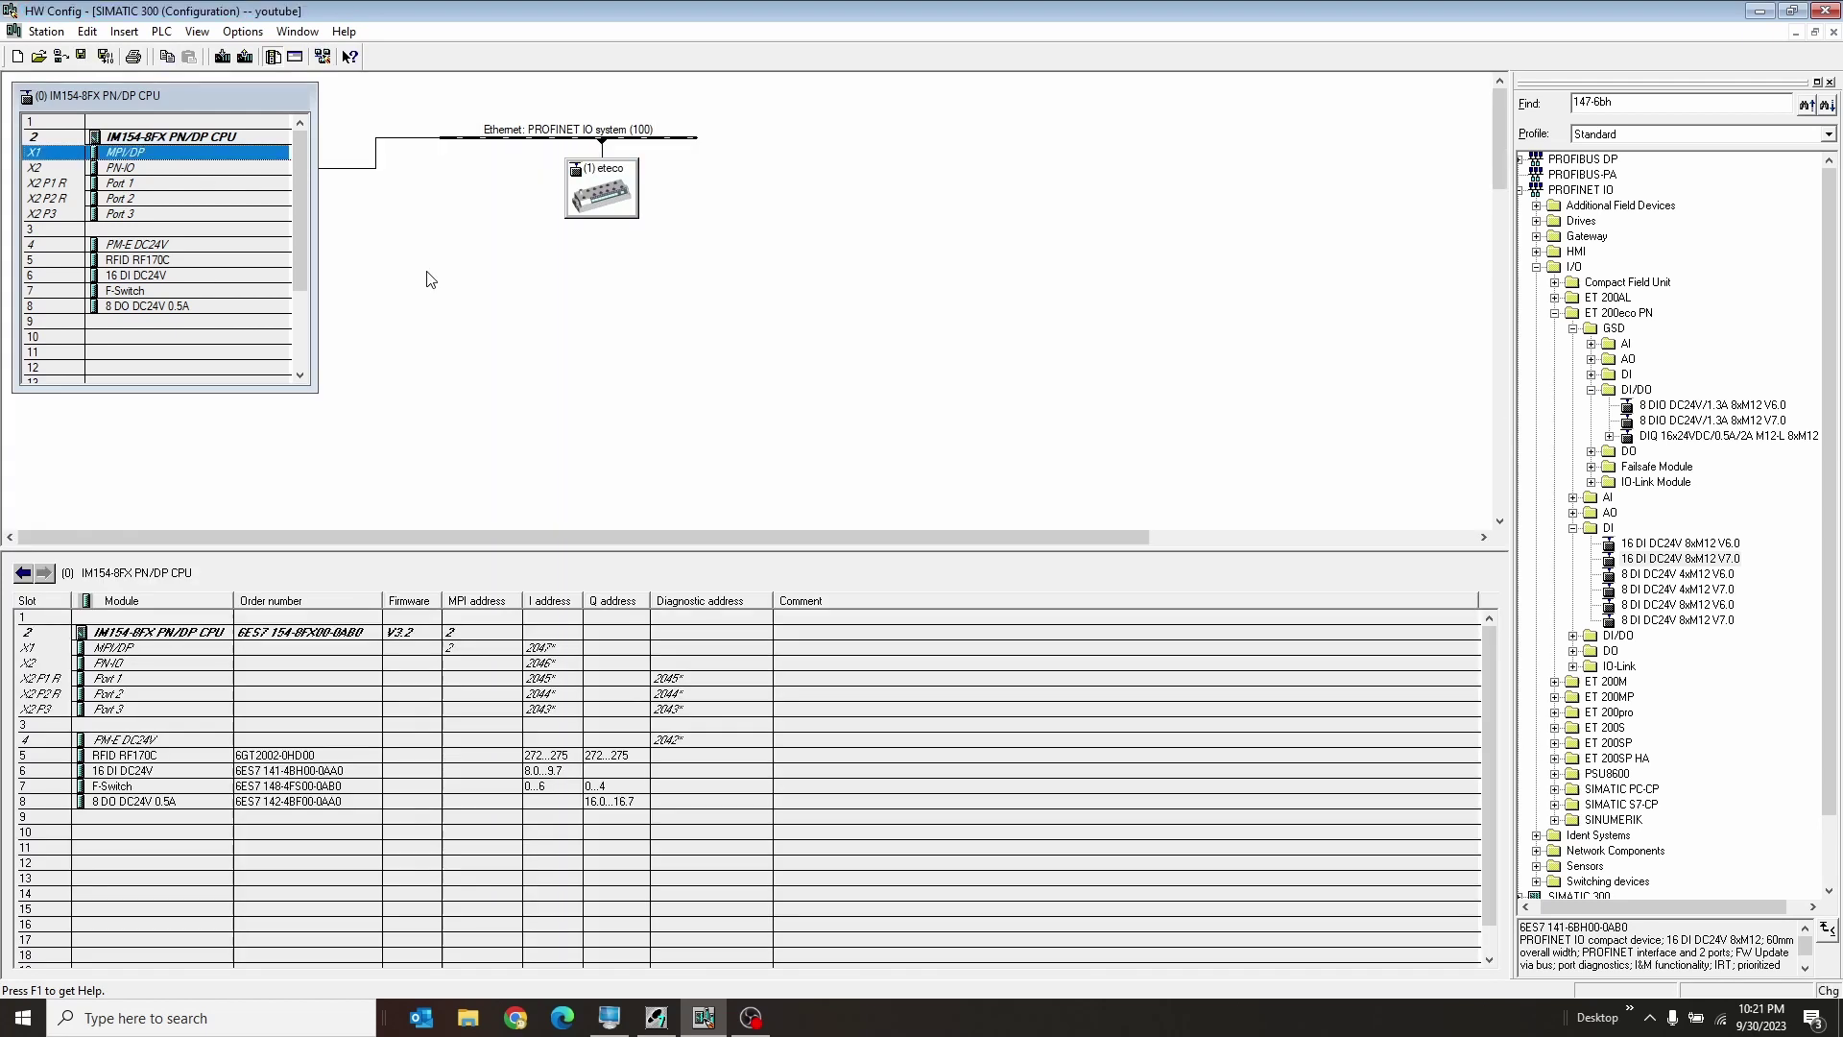
{"action": "right_click", "coordinate": [249, 161]}
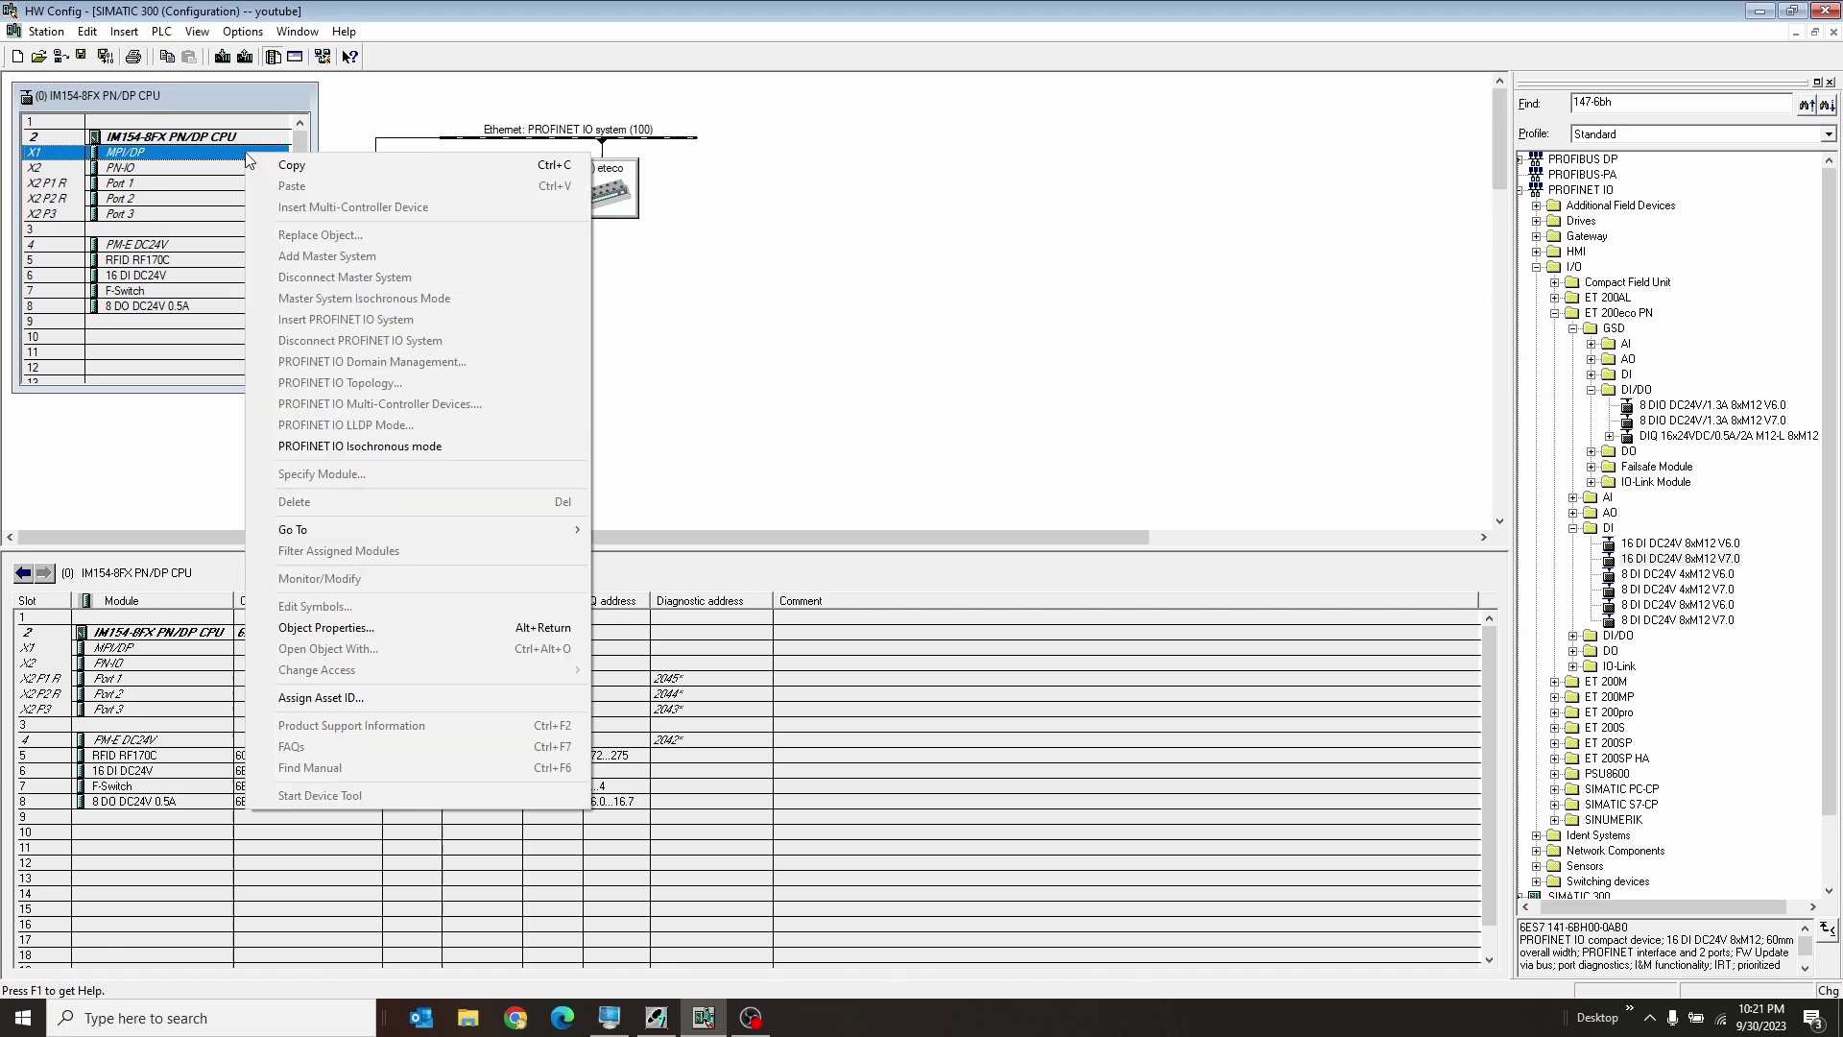
{"action": "double_click", "coordinate": [248, 160]}
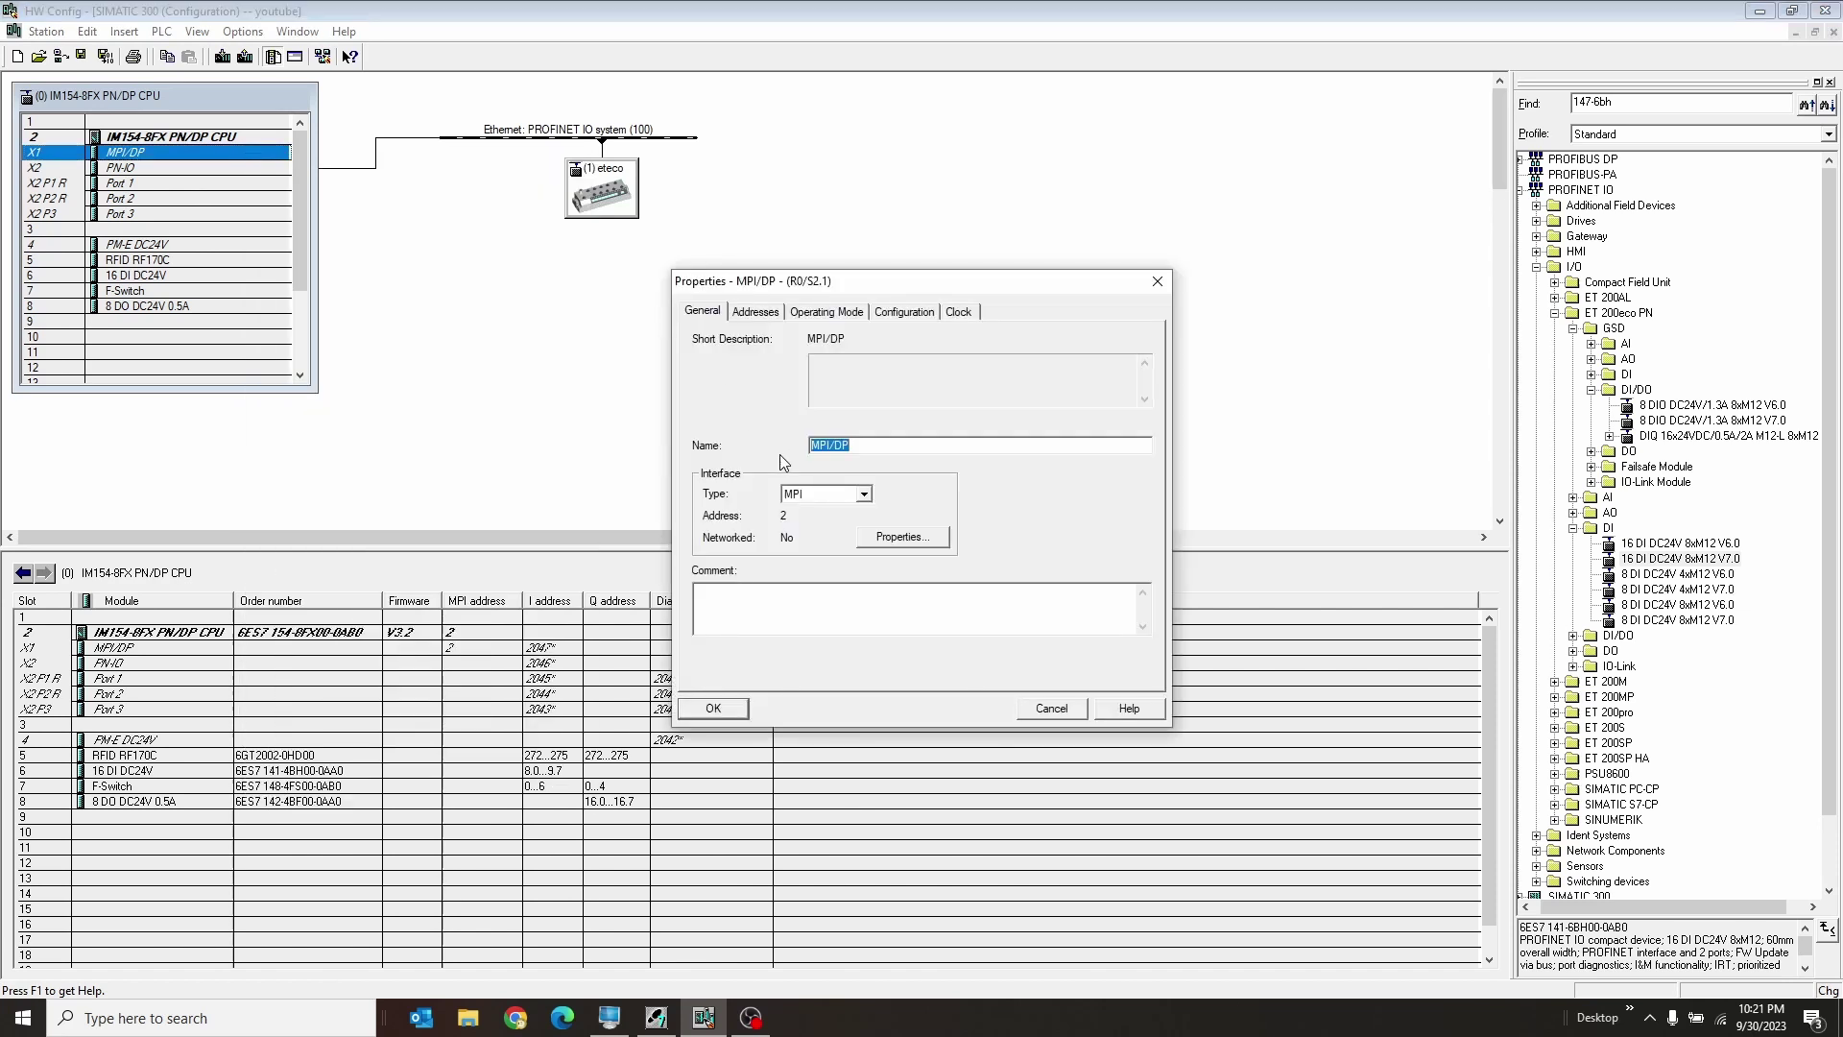
{"action": "left_click", "coordinate": [828, 494]}
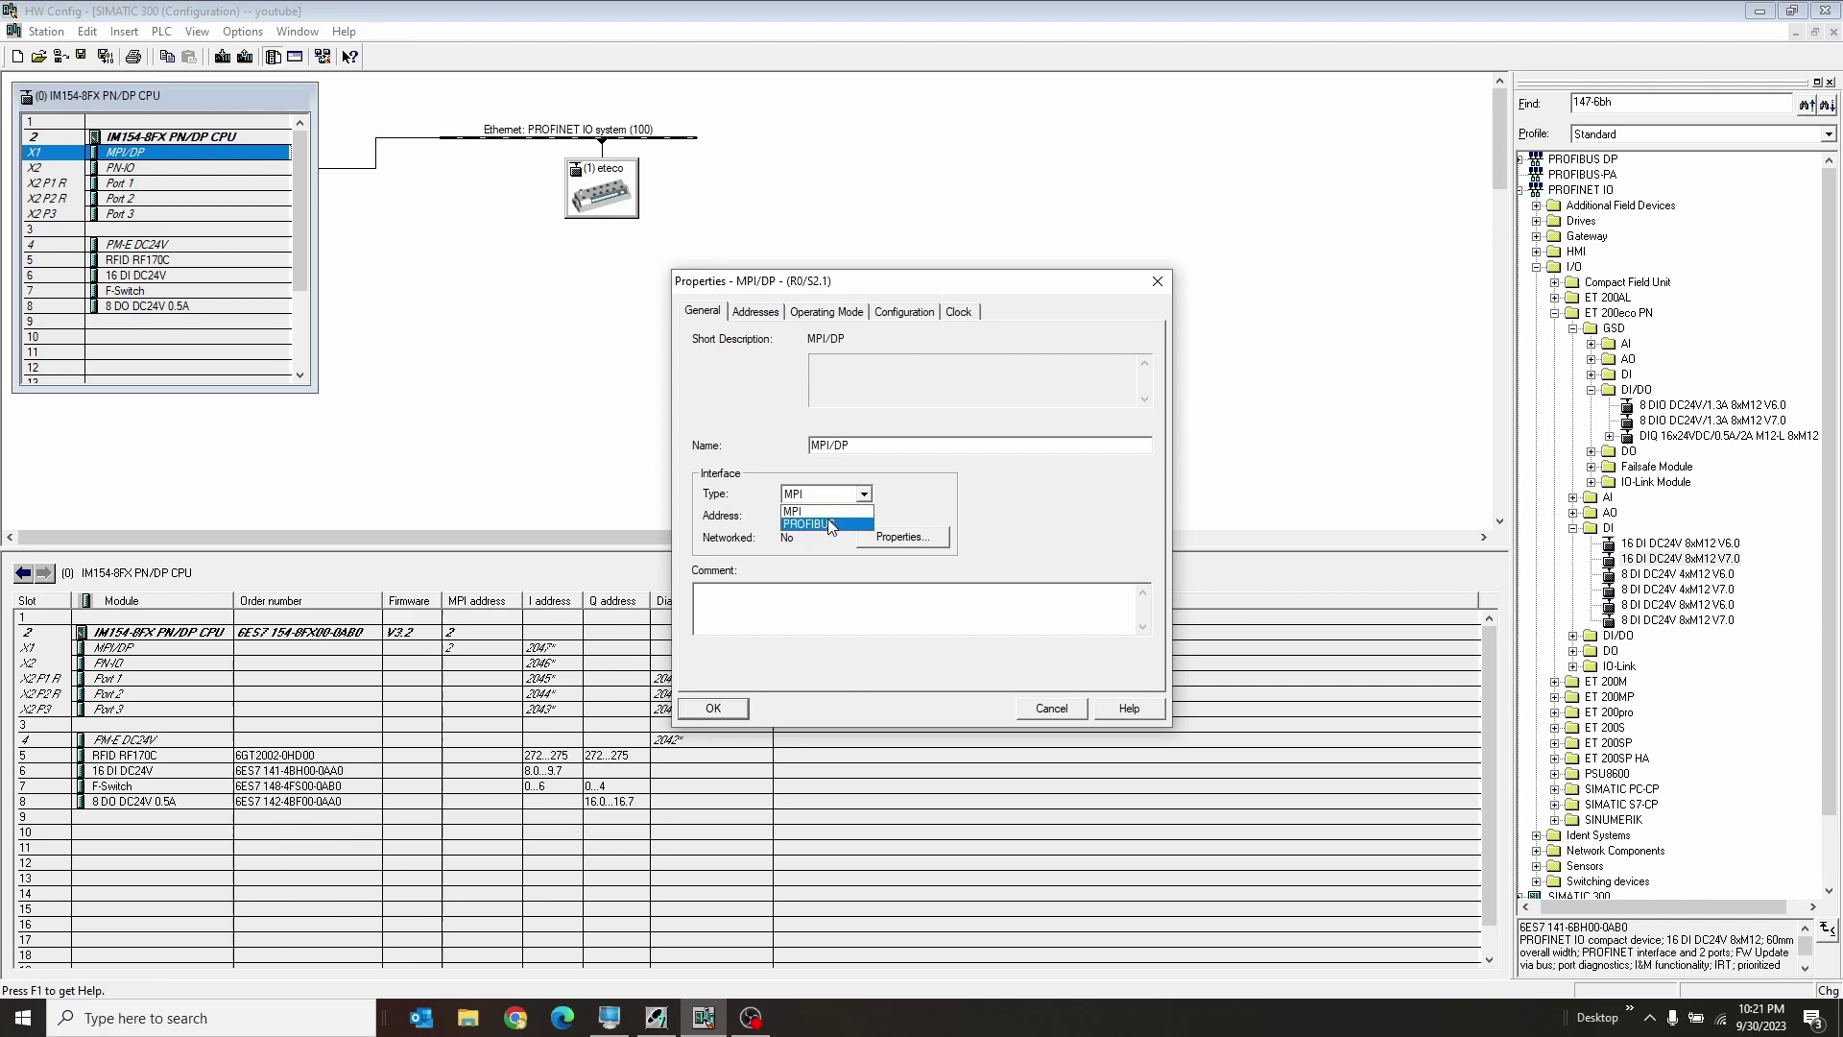
{"action": "left_click", "coordinate": [828, 524]}
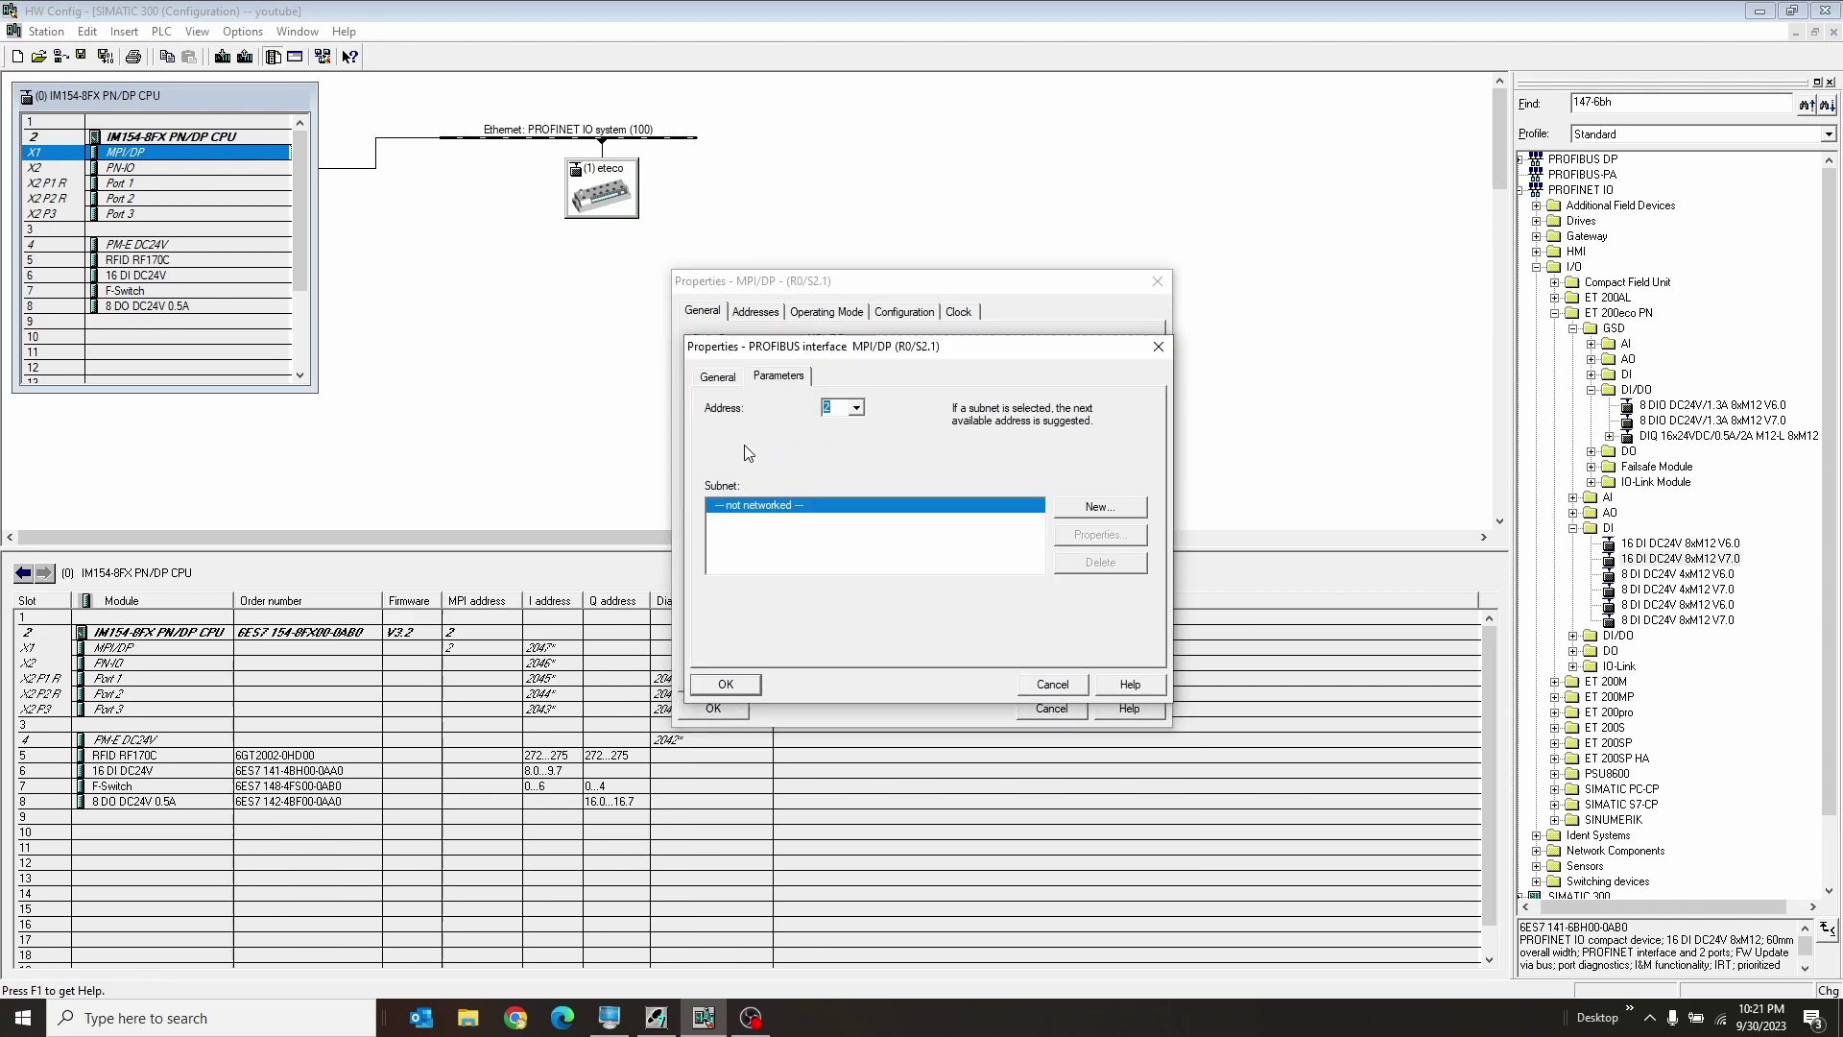
{"action": "left_click", "coordinate": [1089, 509]}
{"action": "left_click", "coordinate": [962, 428]}
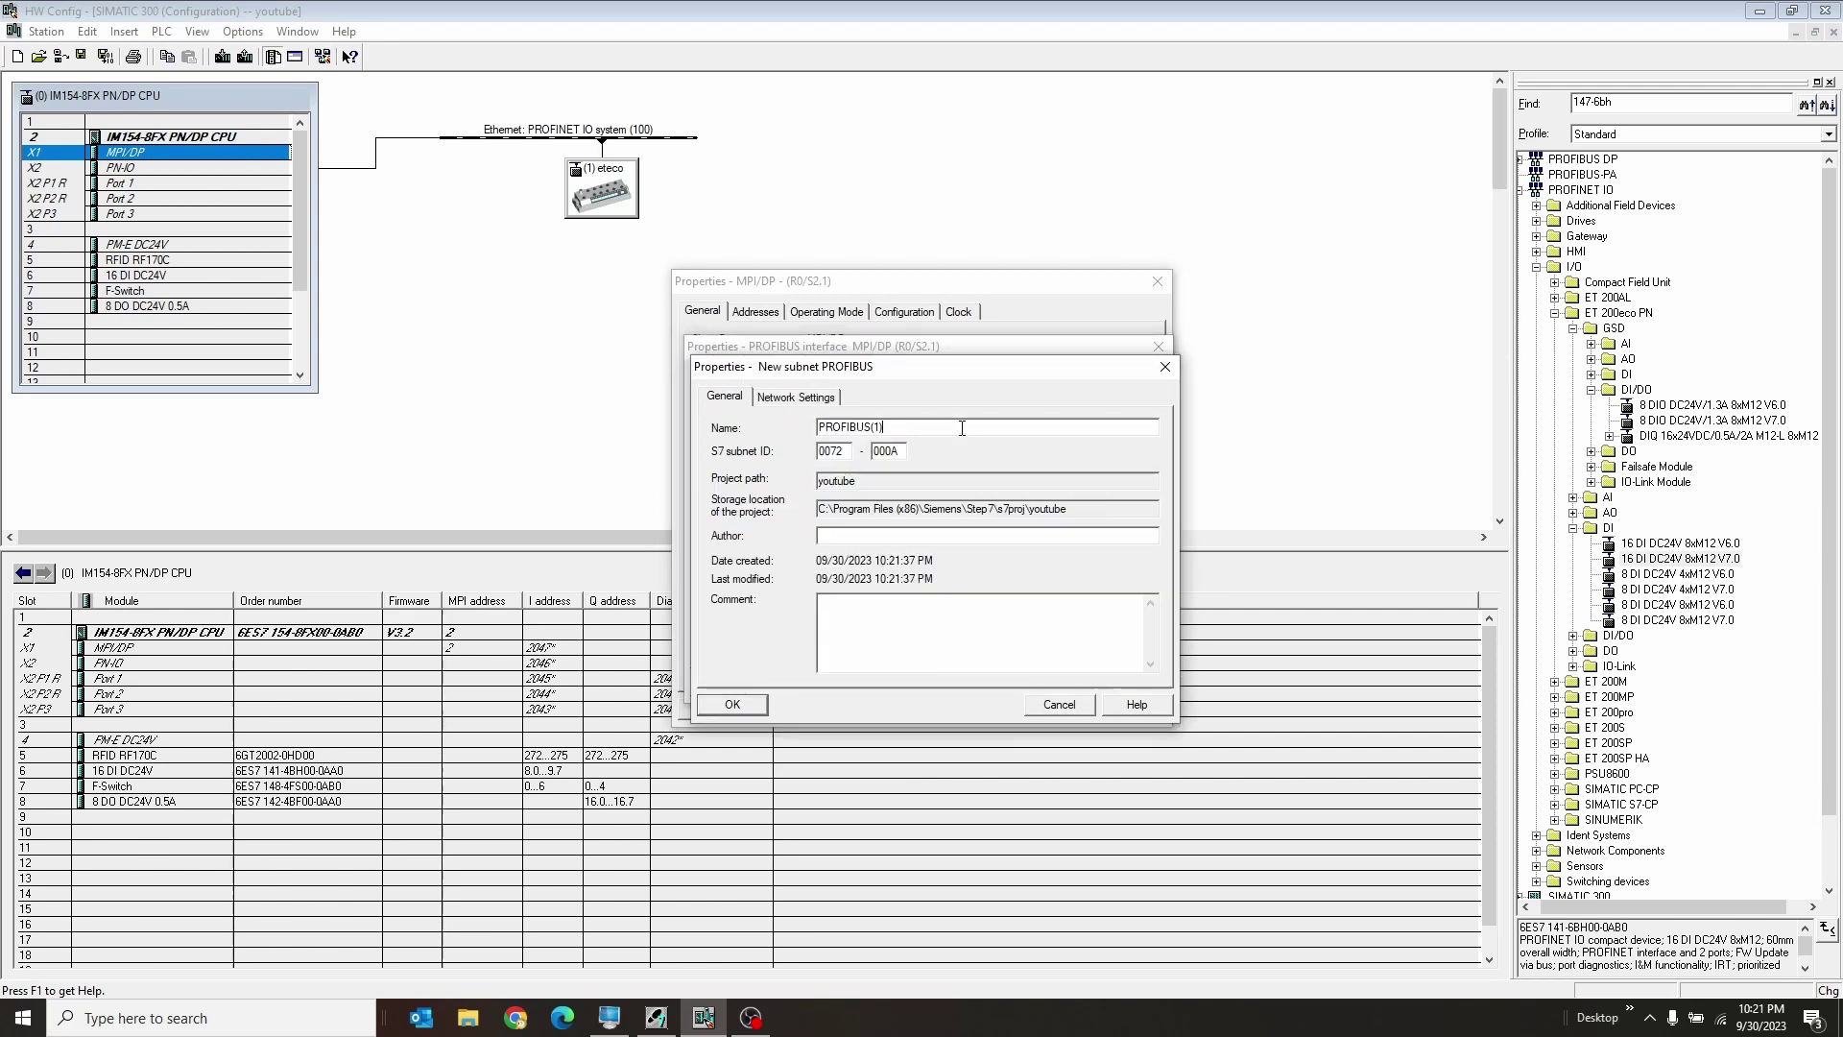
{"action": "key", "text": "BackSpace"}
{"action": "key", "text": "BackSpace"}
{"action": "key", "text": "BackSpace"}
{"action": "left_click", "coordinate": [741, 701]}
{"action": "left_click", "coordinate": [741, 687]}
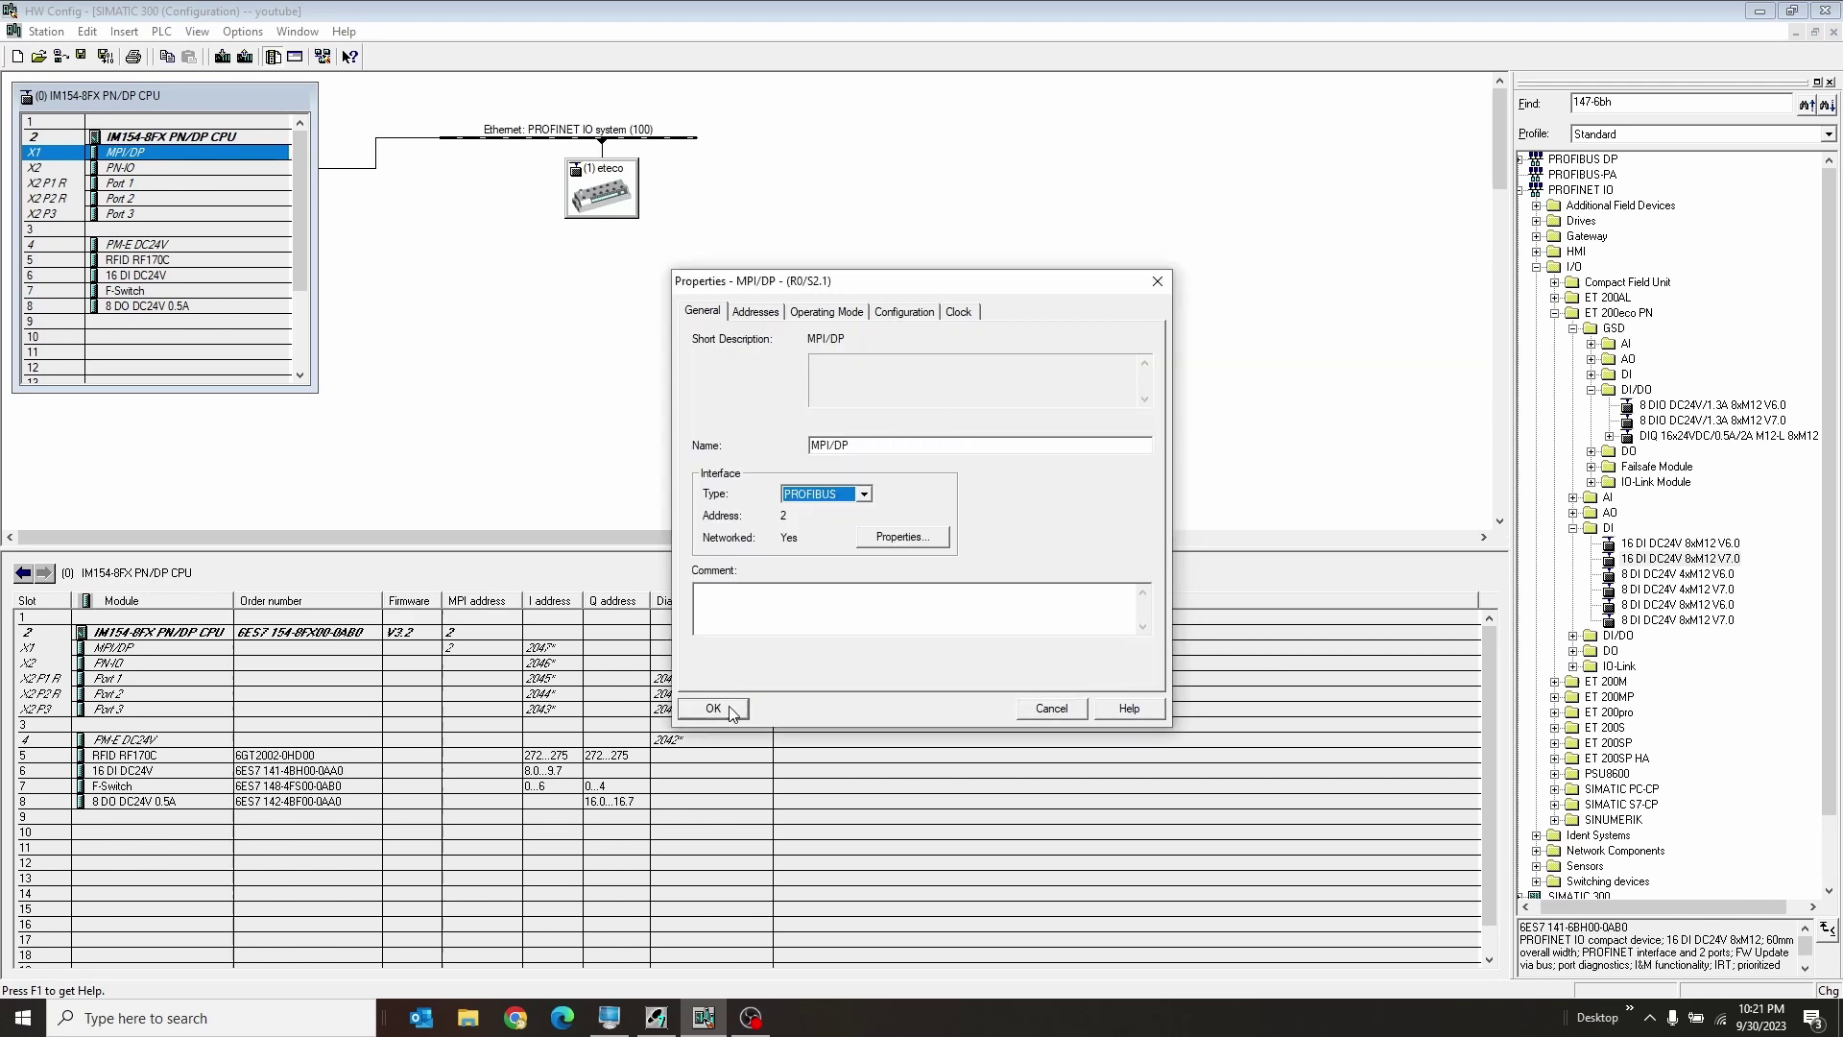
{"action": "left_click", "coordinate": [731, 712]}
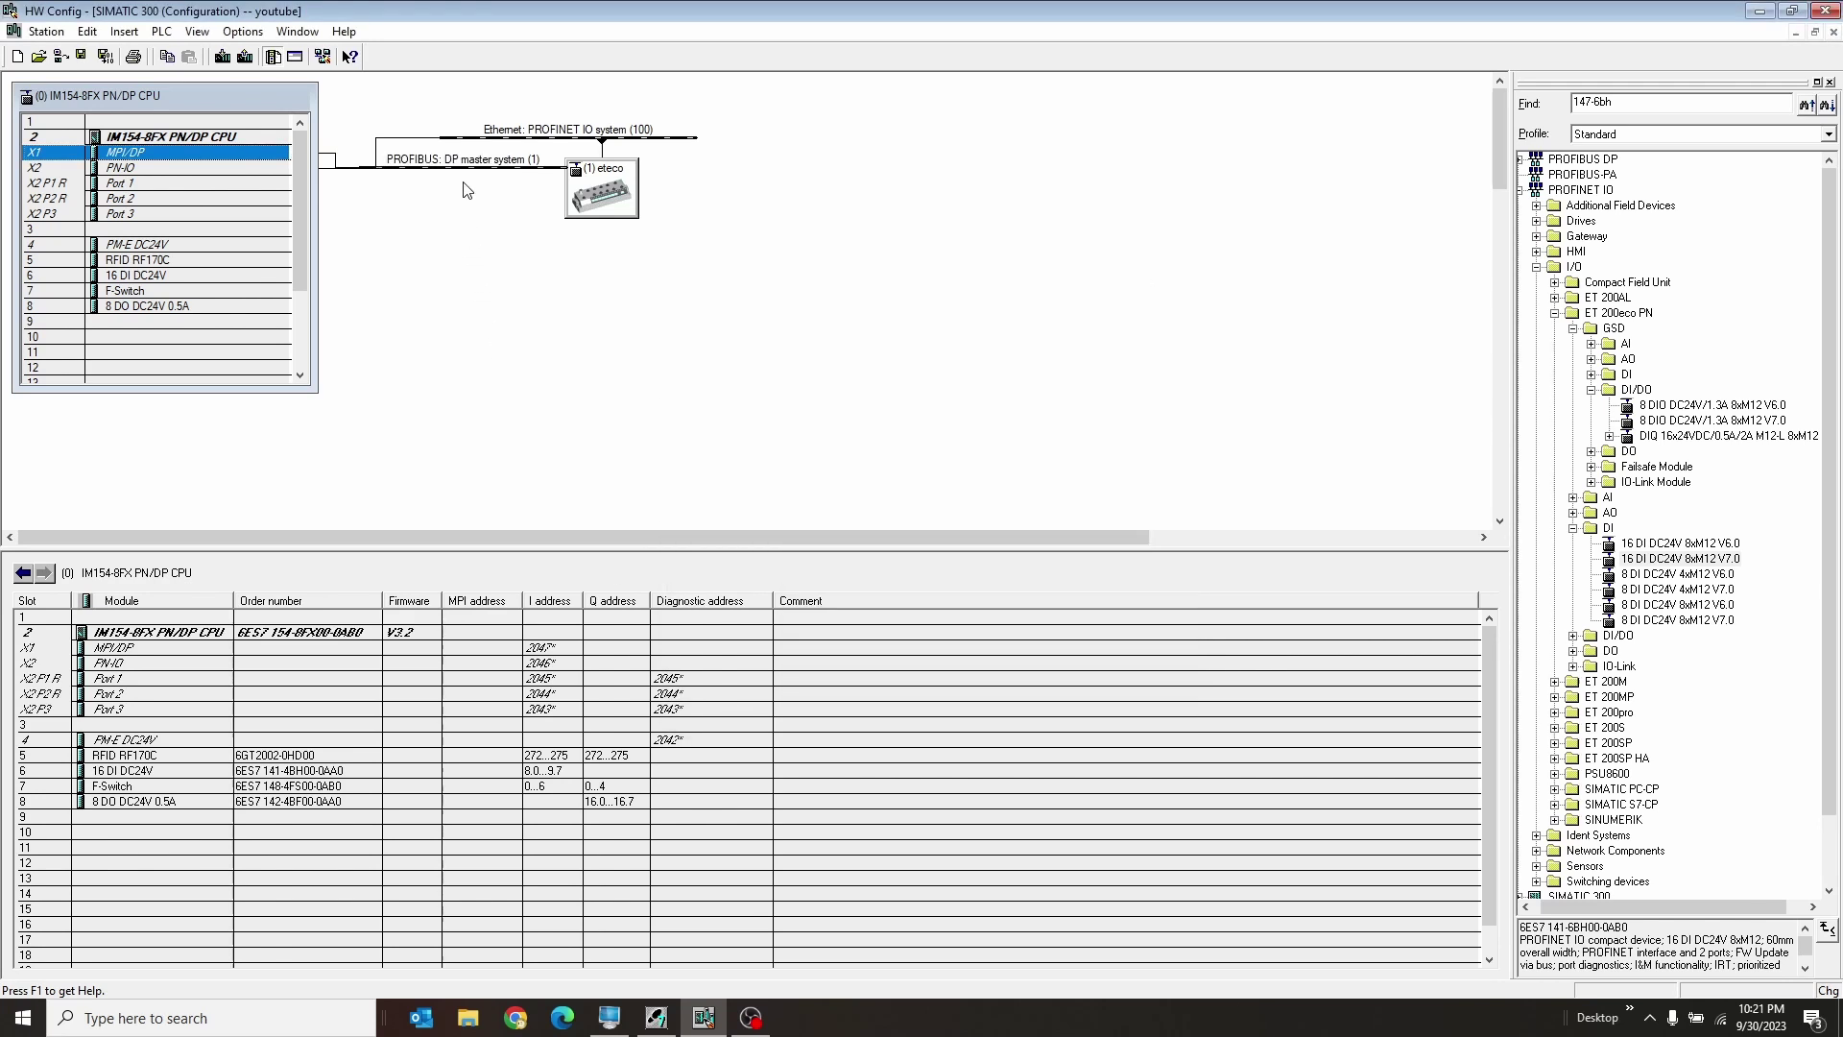
Step: Move the PROFIBUS DP master system (1) line above eteco's PROFINET IO line and select X2 PN-IO
{"action": "left_click_drag", "start_coordinate": [495, 158], "coordinate": [495, 96]}
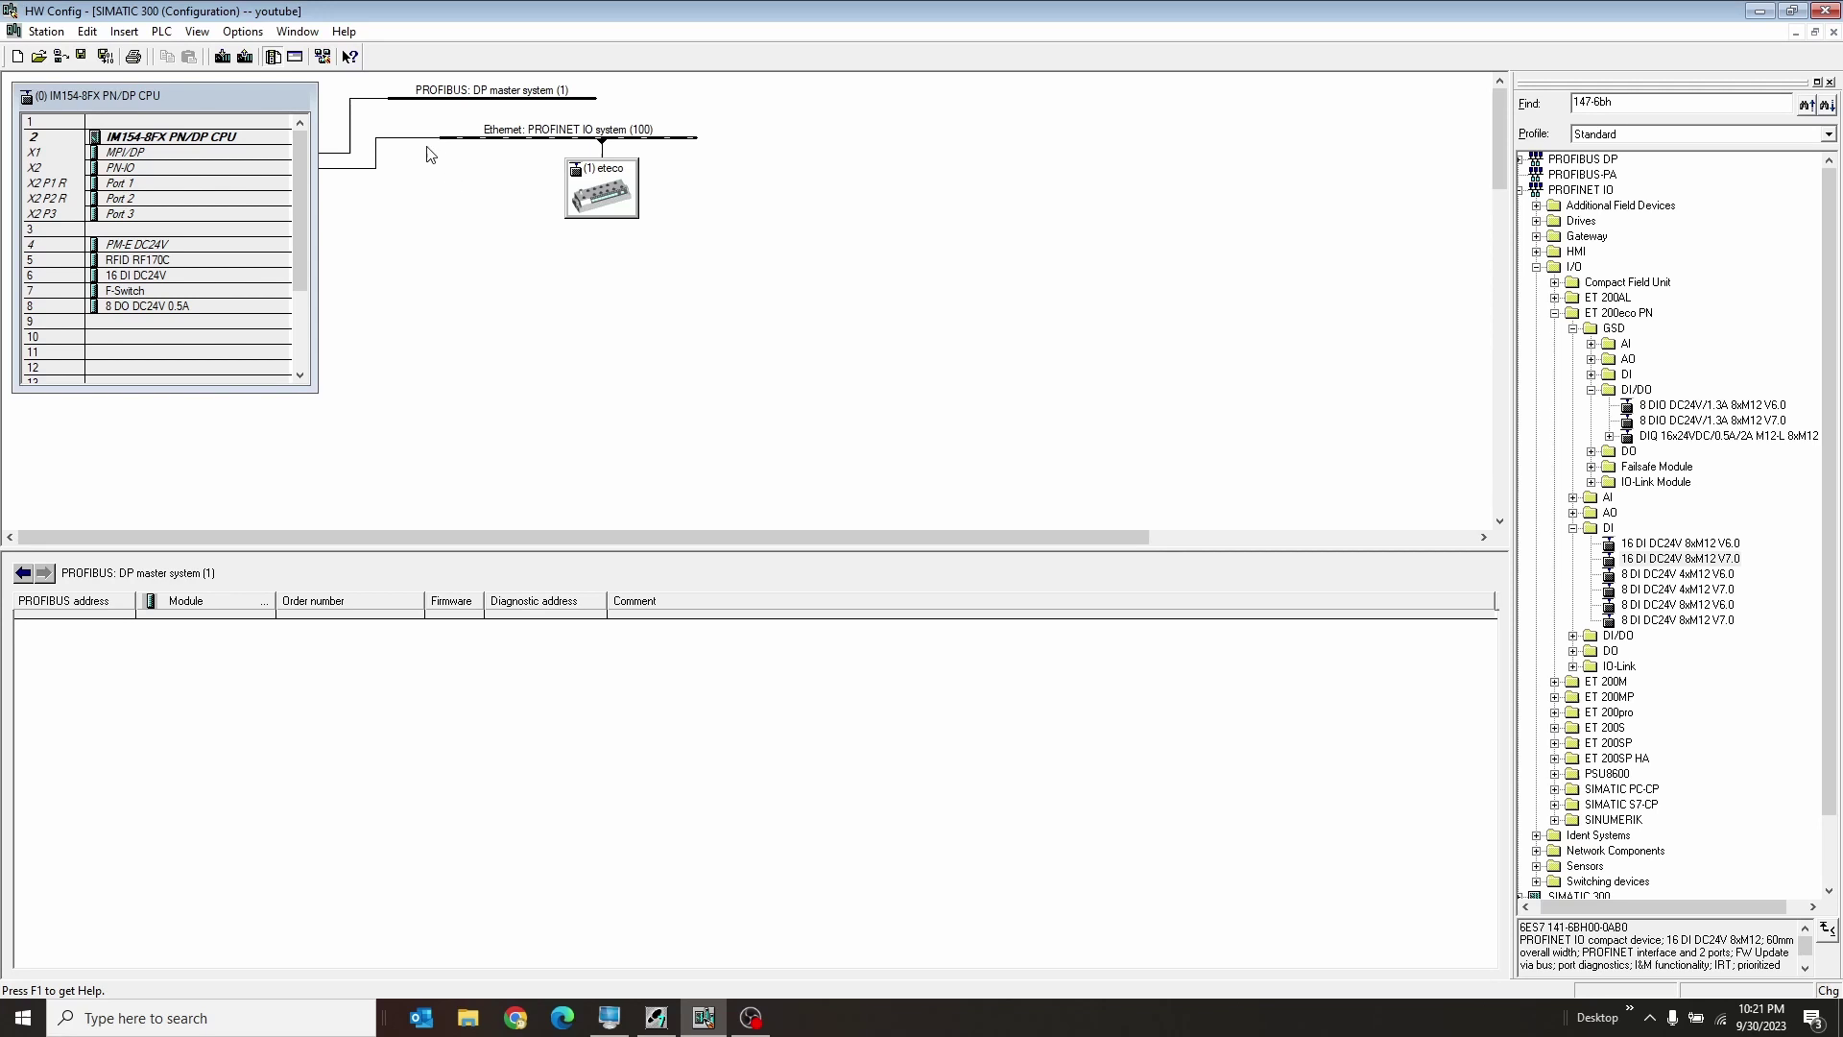
{"action": "left_click", "coordinate": [255, 168]}
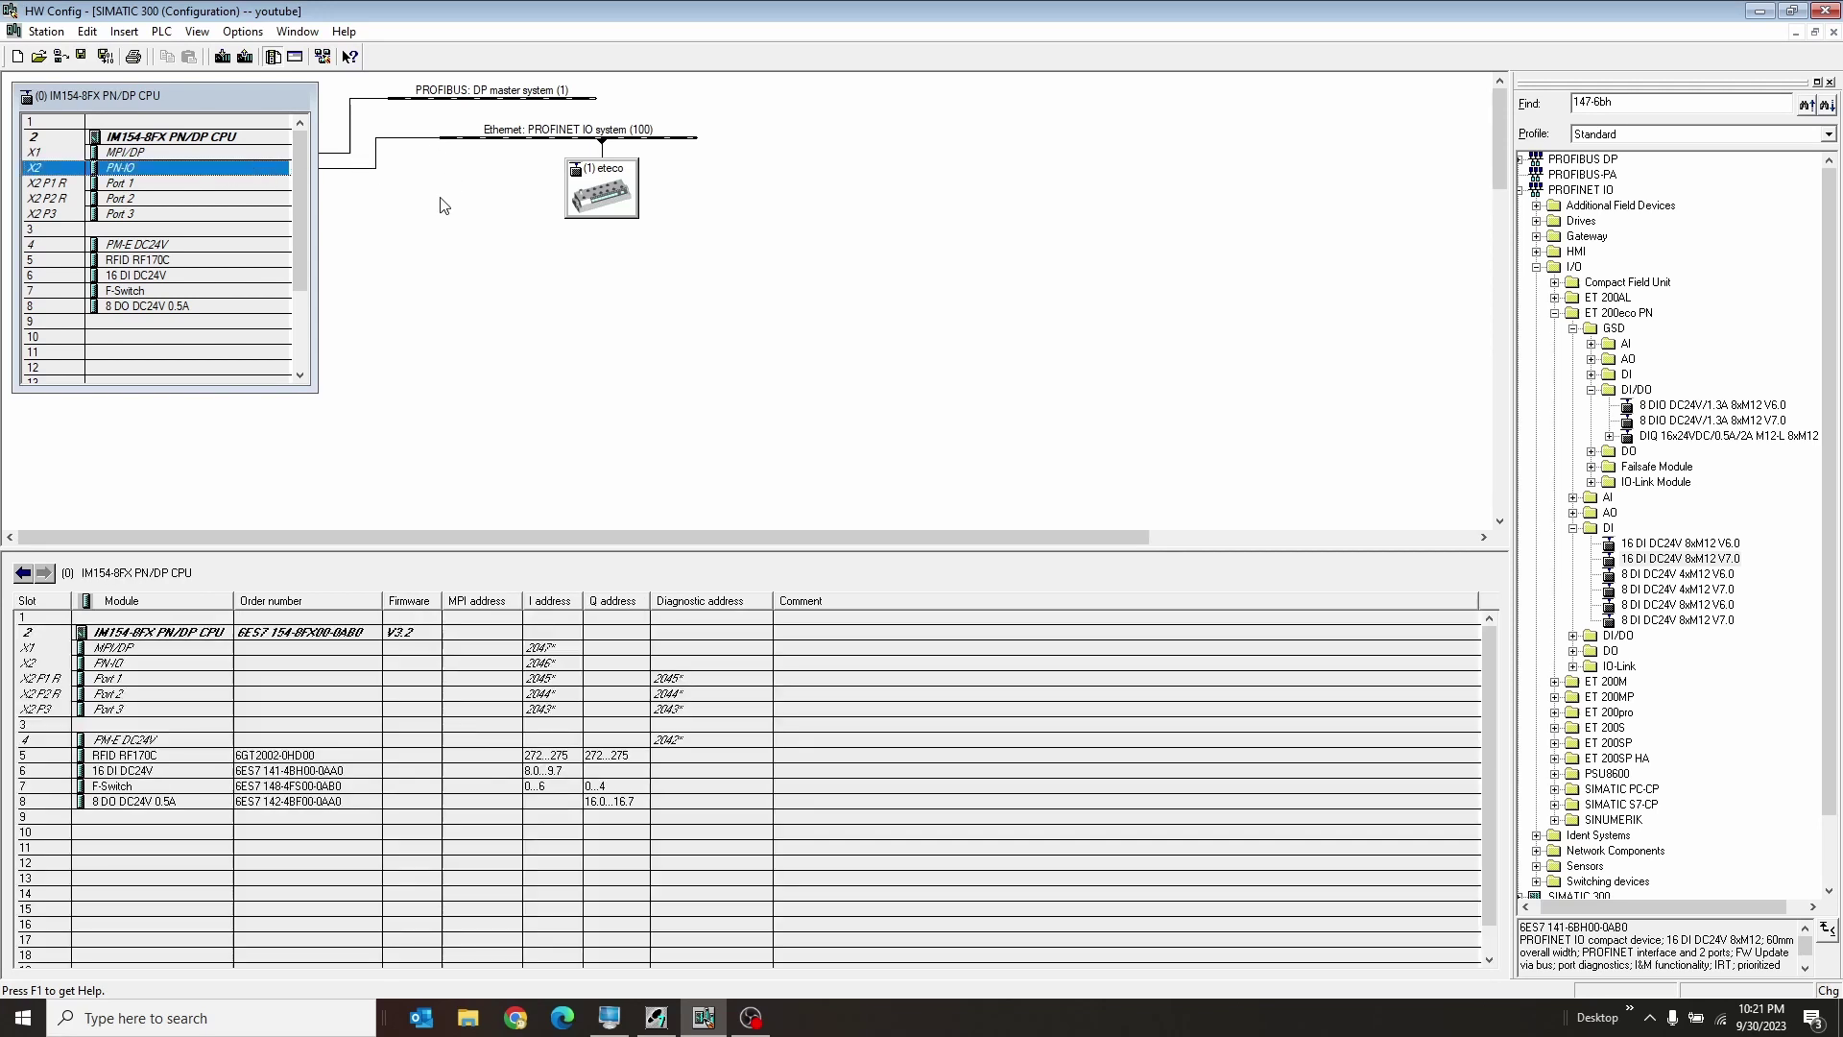